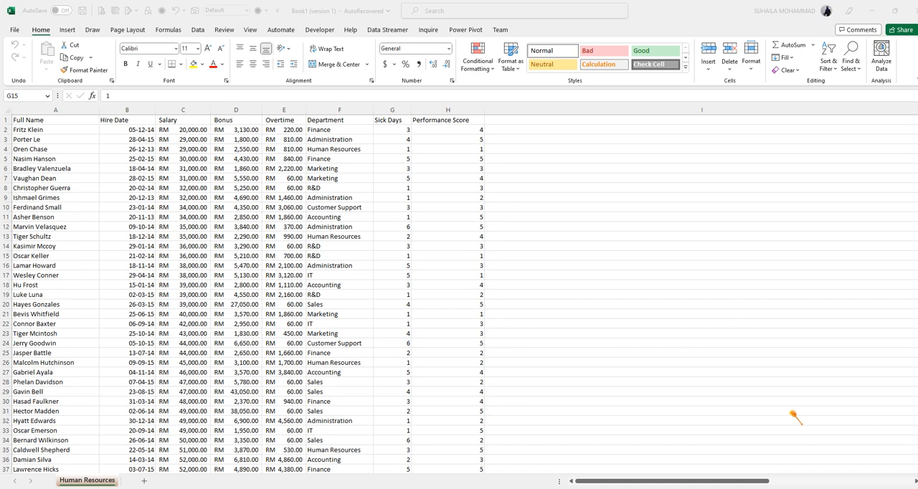
- Narrow the empty column I so the ANALYZE notes sit closer to the HR data
{"action": "left_click", "coordinate": [752, 485]}
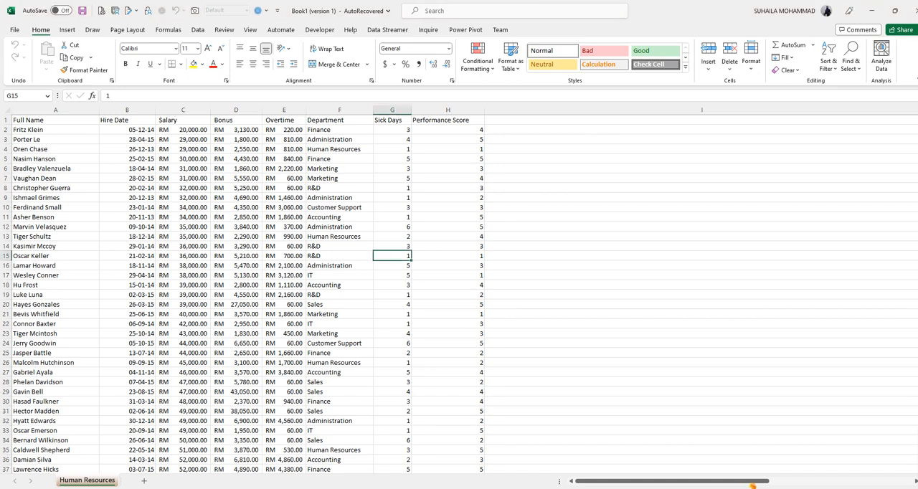
{"action": "left_click_drag", "start_coordinate": [752, 486], "coordinate": [770, 485]}
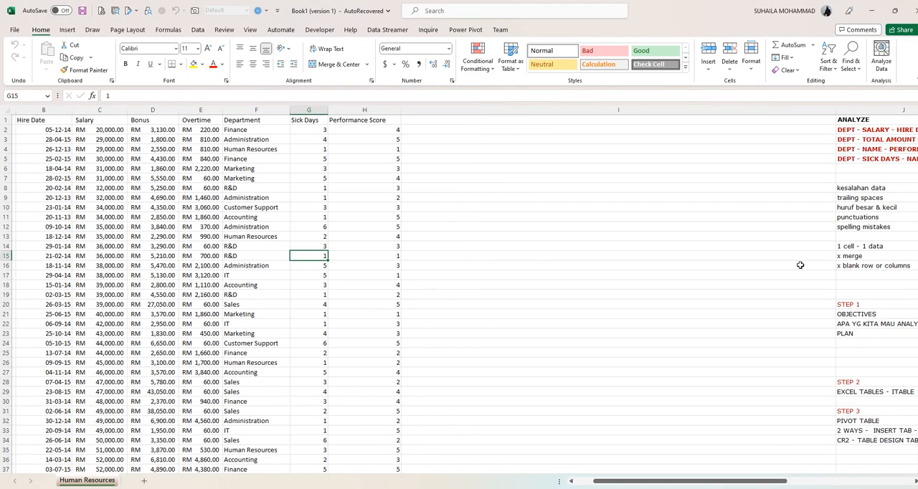
{"action": "left_click_drag", "start_coordinate": [836, 111], "coordinate": [496, 112]}
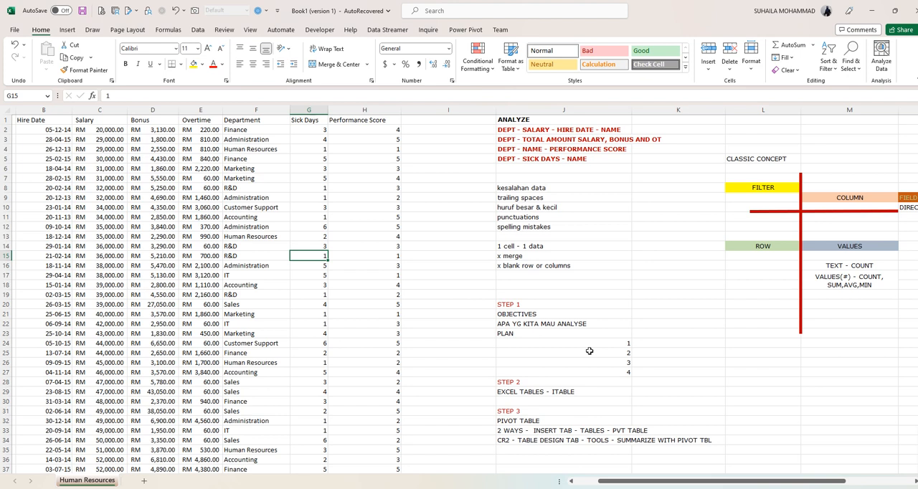
- In red ink, tick the "1 cell - 1 data" note and bracket the merge and blank row/column notes with a cross
{"action": "left_click", "coordinate": [521, 245]}
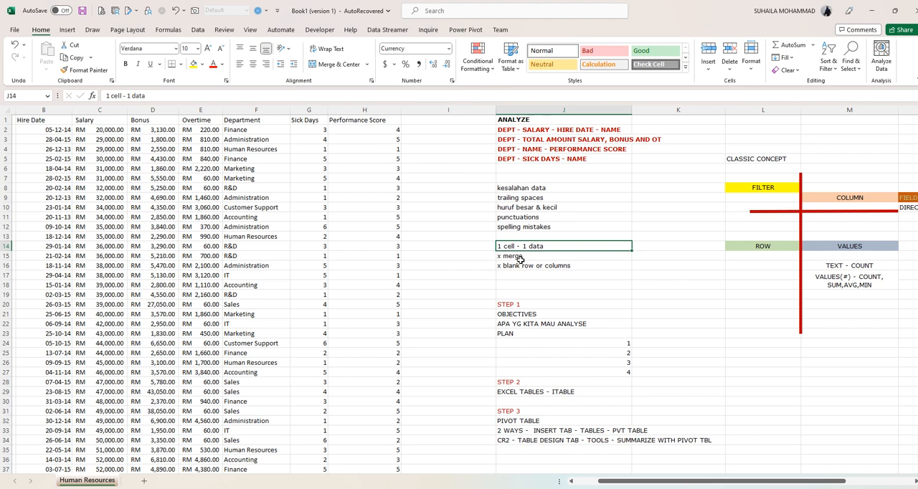
{"action": "left_click", "coordinate": [522, 257]}
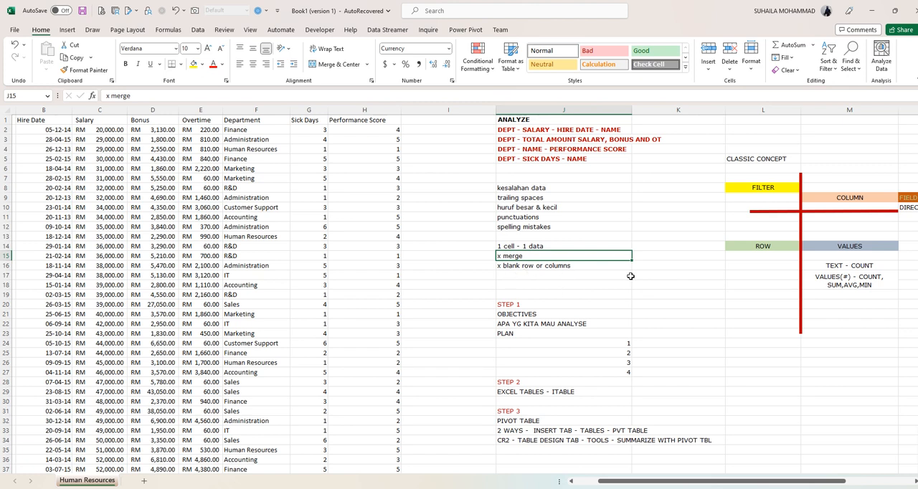
{"action": "left_click", "coordinate": [93, 32]}
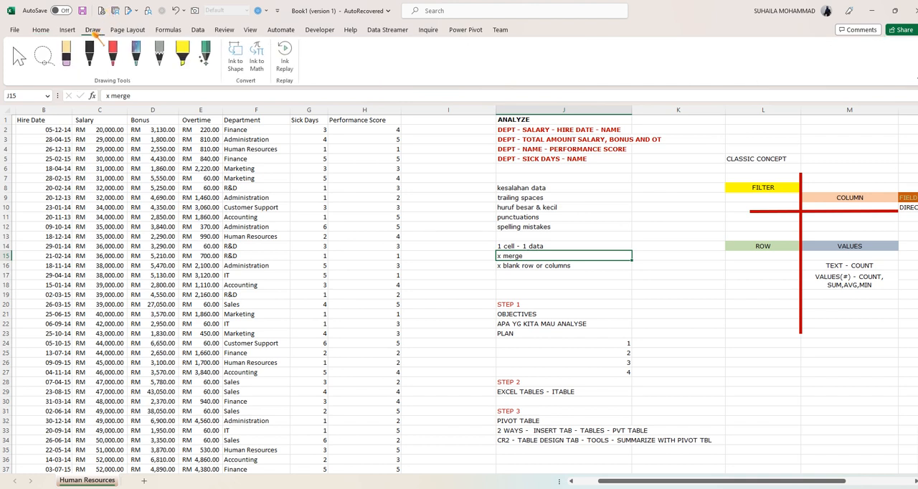
{"action": "left_click", "coordinate": [113, 54]}
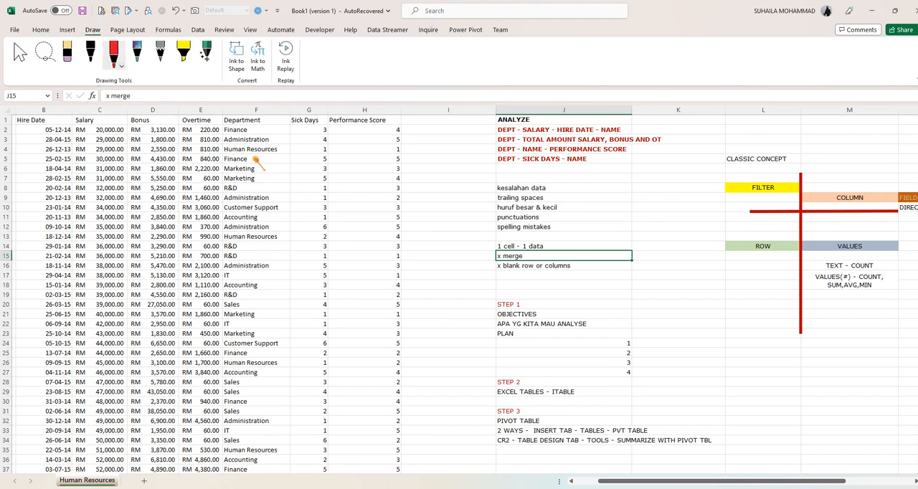
{"action": "mouse_move", "coordinate": [569, 248]}
{"action": "left_mouse_down"}
{"action": "mouse_move", "coordinate": [584, 244]}
{"action": "mouse_move", "coordinate": [582, 271]}
{"action": "mouse_move", "coordinate": [598, 263]}
{"action": "left_mouse_up"}
{"action": "left_click_drag", "start_coordinate": [599, 257], "coordinate": [595, 263]}
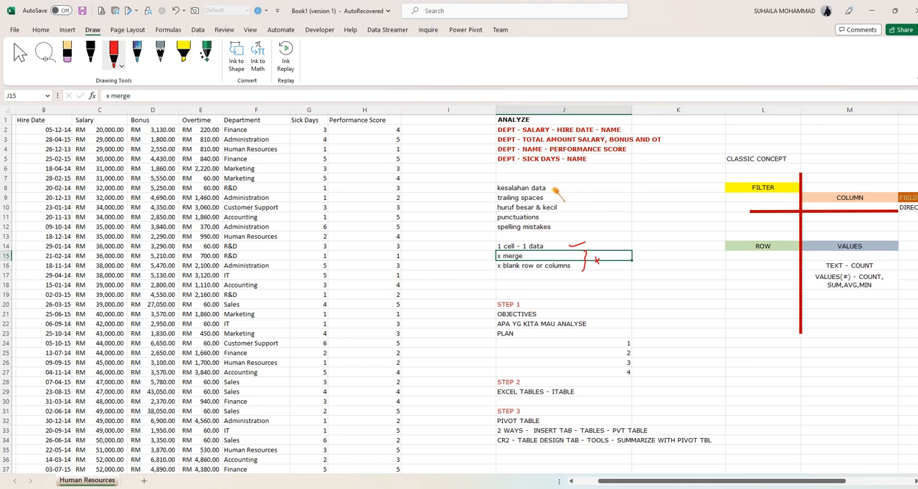
- Mark each of the five data-error notes, from "kesalahan data" to "spelling mistakes", with a red ink tick or arrow
{"action": "mouse_move", "coordinate": [566, 181]}
{"action": "left_mouse_down"}
{"action": "mouse_move", "coordinate": [552, 188]}
{"action": "mouse_move", "coordinate": [564, 190]}
{"action": "left_mouse_up"}
{"action": "mouse_move", "coordinate": [566, 205]}
{"action": "left_mouse_down"}
{"action": "mouse_move", "coordinate": [576, 201]}
{"action": "mouse_move", "coordinate": [556, 213]}
{"action": "mouse_move", "coordinate": [567, 224]}
{"action": "left_mouse_up"}
{"action": "left_click_drag", "start_coordinate": [566, 205], "coordinate": [576, 202]}
- Tick STEP 1 and bracket the four ANALYZE lines in red ink, labelling them "plan"
{"action": "left_click_drag", "start_coordinate": [484, 303], "coordinate": [495, 301]}
{"action": "left_click_drag", "start_coordinate": [491, 120], "coordinate": [490, 158]}
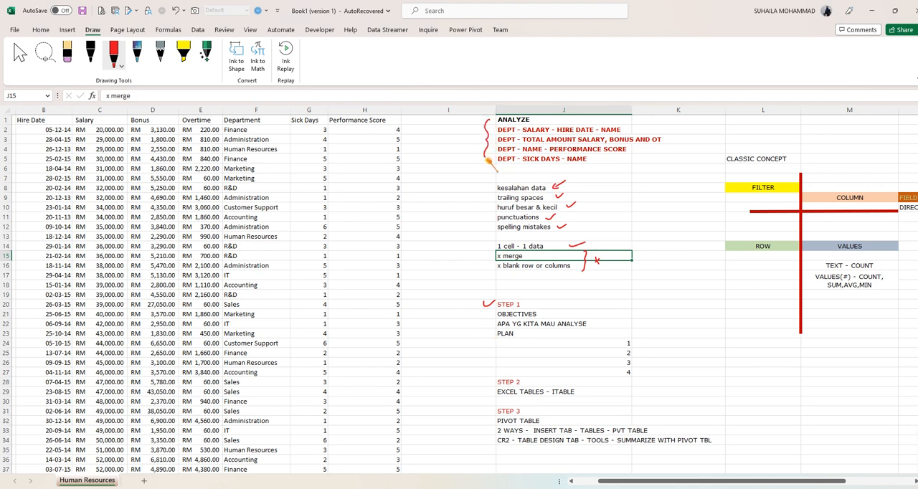
{"action": "mouse_move", "coordinate": [461, 132]}
{"action": "left_mouse_down"}
{"action": "mouse_move", "coordinate": [461, 140]}
{"action": "mouse_move", "coordinate": [469, 132]}
{"action": "mouse_move", "coordinate": [490, 147]}
{"action": "mouse_move", "coordinate": [502, 175]}
{"action": "mouse_move", "coordinate": [523, 177]}
{"action": "left_mouse_up"}
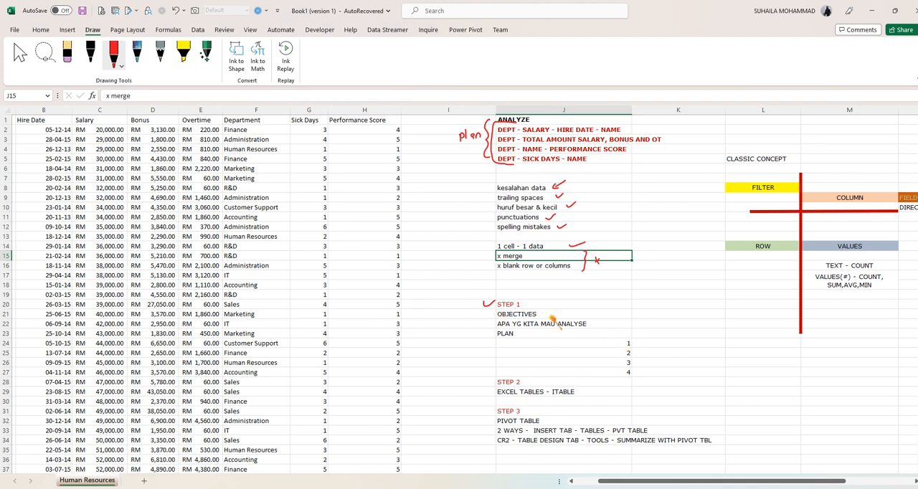
- Draw red arrows at OBJECTIVES and PLAN, and tick the STEP 2 and STEP 3 headings
{"action": "mouse_move", "coordinate": [485, 314]}
{"action": "left_mouse_down"}
{"action": "mouse_move", "coordinate": [495, 314]}
{"action": "mouse_move", "coordinate": [491, 337]}
{"action": "left_mouse_up"}
{"action": "left_click_drag", "start_coordinate": [485, 380], "coordinate": [497, 378]}
{"action": "left_click_drag", "start_coordinate": [485, 410], "coordinate": [497, 406]}
- Annotate the CLASSIC CONCEPT diagram in red ink with parentheses, ticks and arrows, and write "header utk dbase" above FIELD NAMES
{"action": "left_click_drag", "start_coordinate": [819, 484], "coordinate": [876, 485]}
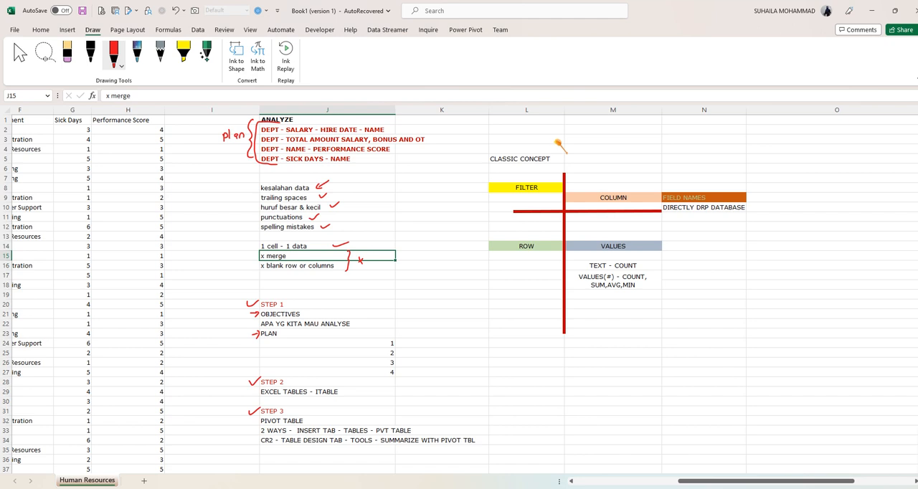
{"action": "left_click_drag", "start_coordinate": [491, 148], "coordinate": [487, 165]}
{"action": "left_click_drag", "start_coordinate": [553, 149], "coordinate": [554, 166]}
{"action": "left_click_drag", "start_coordinate": [525, 194], "coordinate": [536, 192]}
{"action": "left_click_drag", "start_coordinate": [622, 166], "coordinate": [610, 174]}
{"action": "left_click_drag", "start_coordinate": [715, 196], "coordinate": [729, 190]}
{"action": "mouse_move", "coordinate": [674, 165]}
{"action": "left_mouse_down"}
{"action": "mouse_move", "coordinate": [680, 173]}
{"action": "mouse_move", "coordinate": [737, 169]}
{"action": "mouse_move", "coordinate": [712, 184]}
{"action": "mouse_move", "coordinate": [742, 176]}
{"action": "left_mouse_up"}
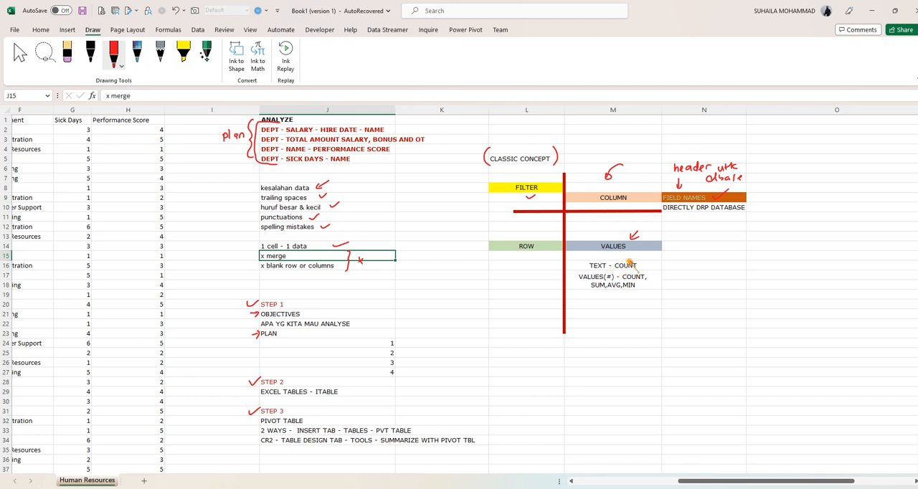
{"action": "left_click_drag", "start_coordinate": [647, 282], "coordinate": [658, 280]}
{"action": "left_click_drag", "start_coordinate": [643, 262], "coordinate": [653, 260]}
- Underline the key words of both pivot table methods in the STEP 3 notes and add an arrow beside EXCEL TABLES
{"action": "left_click_drag", "start_coordinate": [917, 231], "coordinate": [915, 305]}
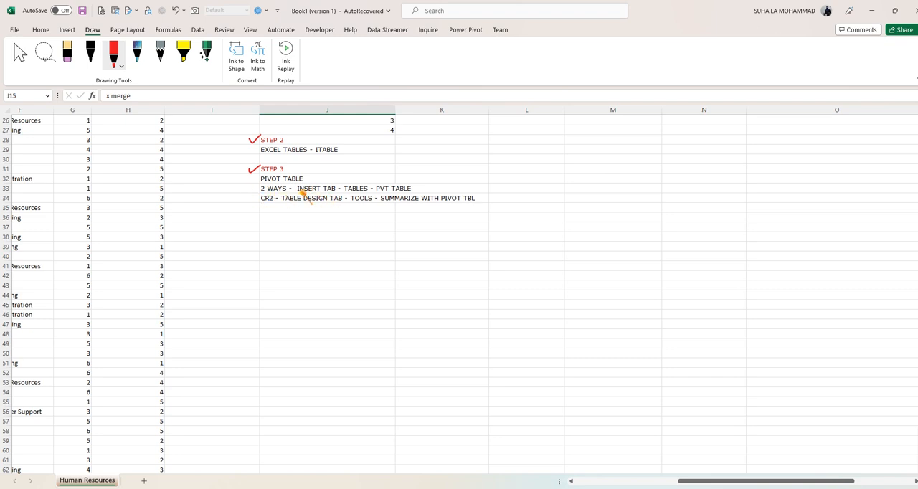
{"action": "left_click_drag", "start_coordinate": [302, 192], "coordinate": [406, 194]}
{"action": "left_click_drag", "start_coordinate": [266, 203], "coordinate": [266, 211]}
{"action": "left_click_drag", "start_coordinate": [249, 152], "coordinate": [259, 153]}
{"action": "mouse_move", "coordinate": [286, 204]}
{"action": "left_mouse_down"}
{"action": "mouse_move", "coordinate": [338, 203]}
{"action": "mouse_move", "coordinate": [320, 212]}
{"action": "mouse_move", "coordinate": [350, 213]}
{"action": "mouse_move", "coordinate": [358, 206]}
{"action": "left_mouse_up"}
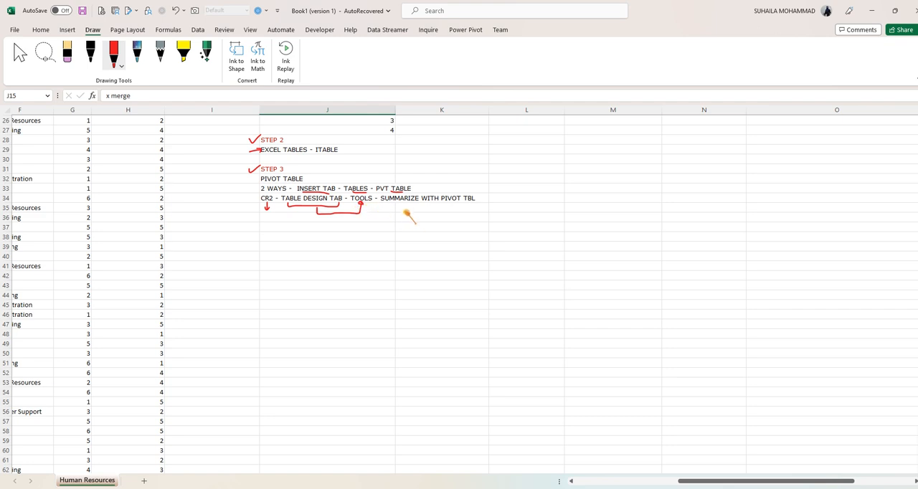
{"action": "left_click_drag", "start_coordinate": [400, 206], "coordinate": [461, 207]}
- Draw an arrow at the "2 WAYS" line, mark its end and tick the SUMMARIZE WITH PIVOT TBL line in red ink
{"action": "left_click_drag", "start_coordinate": [246, 188], "coordinate": [255, 188]}
{"action": "left_click_drag", "start_coordinate": [420, 175], "coordinate": [412, 180]}
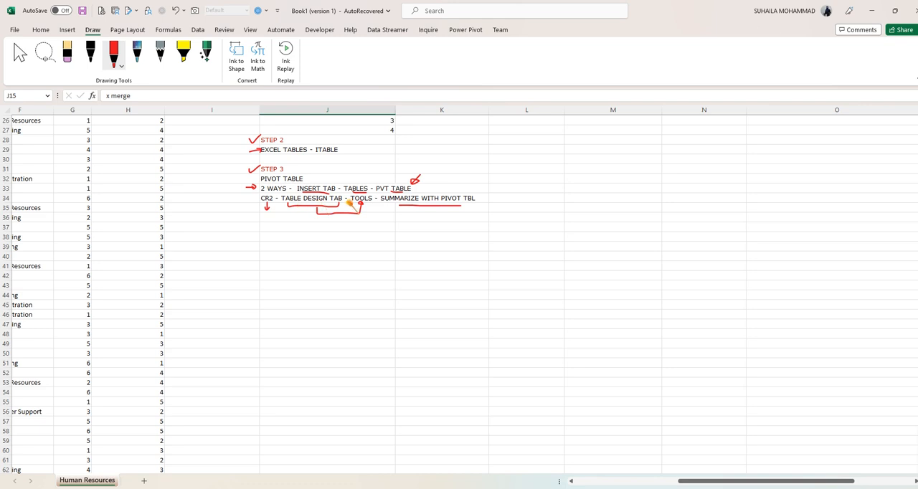
{"action": "left_click_drag", "start_coordinate": [475, 205], "coordinate": [486, 201]}
{"action": "scroll", "coordinate": [730, 446], "scroll_direction": "left", "scroll_amount": 5}
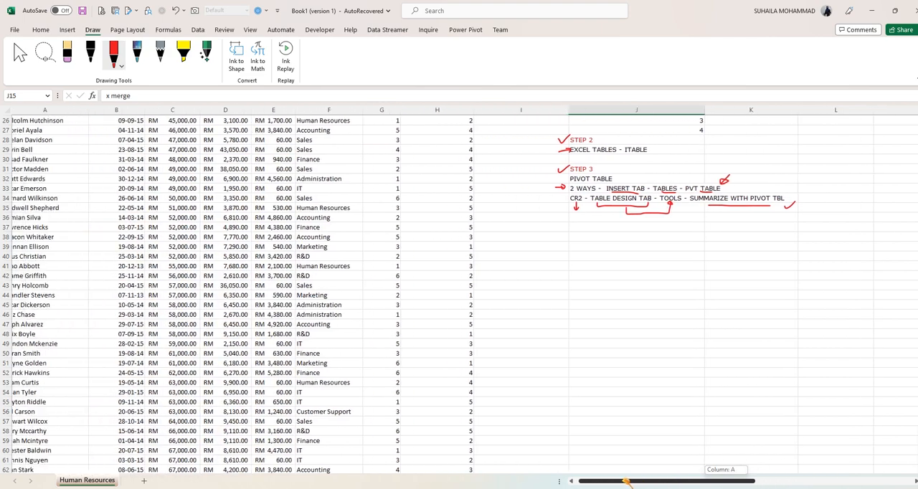
{"action": "scroll", "coordinate": [459, 294], "scroll_direction": "up", "scroll_amount": 8}
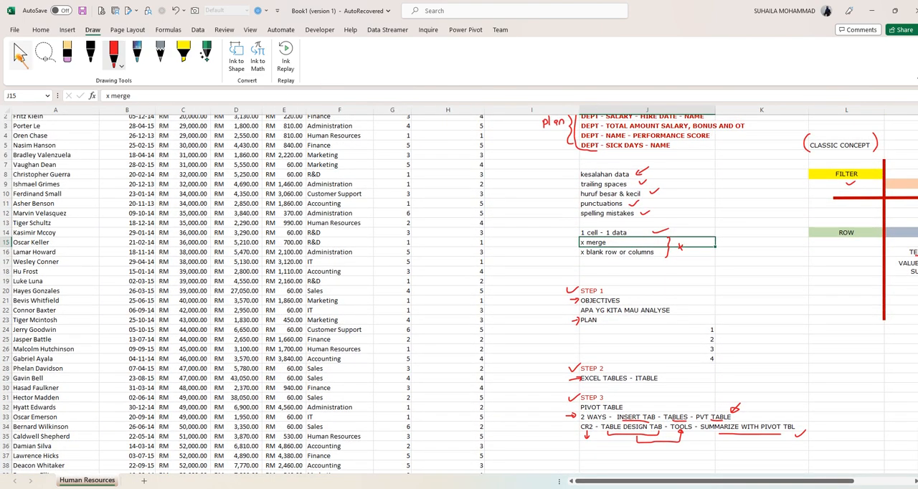
{"action": "left_click", "coordinate": [19, 54]}
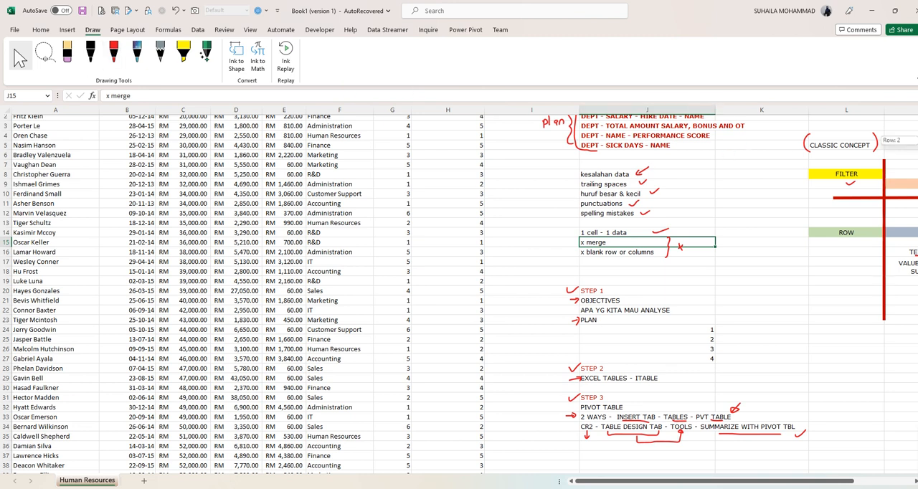
{"action": "scroll", "coordinate": [748, 145], "scroll_direction": "up", "scroll_amount": 1}
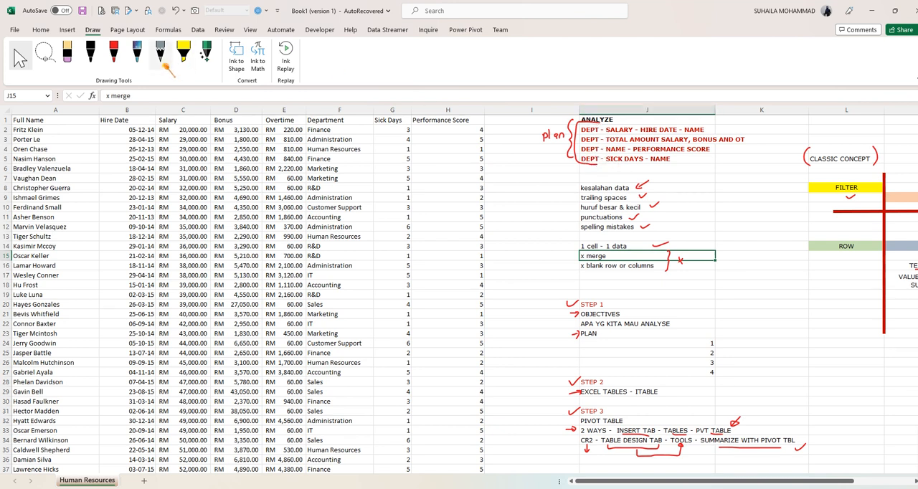
- Handwrite "2D pvt chart" with an arrow down to "Dashboard" in red ink beside the data-error notes
{"action": "left_click", "coordinate": [113, 54]}
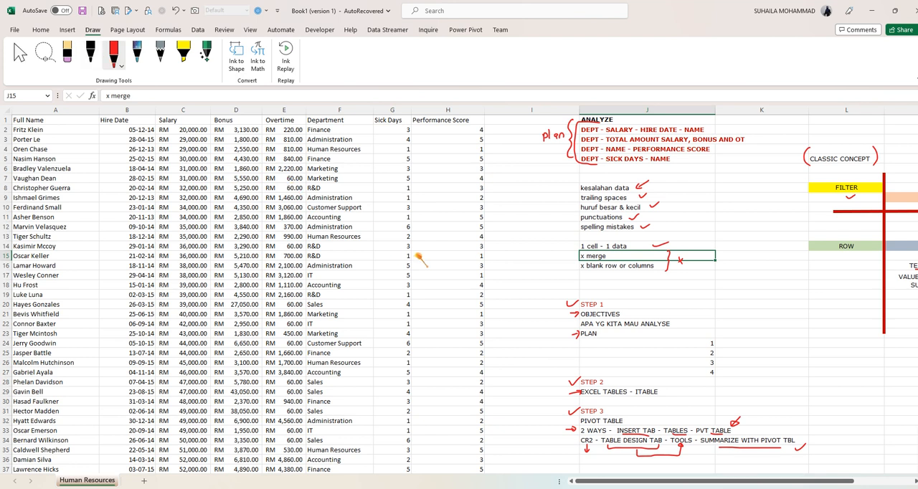
{"action": "mouse_move", "coordinate": [701, 167]}
{"action": "left_mouse_down"}
{"action": "mouse_move", "coordinate": [694, 174]}
{"action": "mouse_move", "coordinate": [704, 173]}
{"action": "left_mouse_up"}
{"action": "mouse_move", "coordinate": [715, 172]}
{"action": "left_mouse_down"}
{"action": "mouse_move", "coordinate": [716, 184]}
{"action": "mouse_move", "coordinate": [750, 170]}
{"action": "mouse_move", "coordinate": [759, 179]}
{"action": "mouse_move", "coordinate": [785, 175]}
{"action": "left_mouse_up"}
{"action": "mouse_move", "coordinate": [732, 184]}
{"action": "left_mouse_down"}
{"action": "mouse_move", "coordinate": [718, 205]}
{"action": "mouse_move", "coordinate": [791, 205]}
{"action": "mouse_move", "coordinate": [786, 213]}
{"action": "left_mouse_up"}
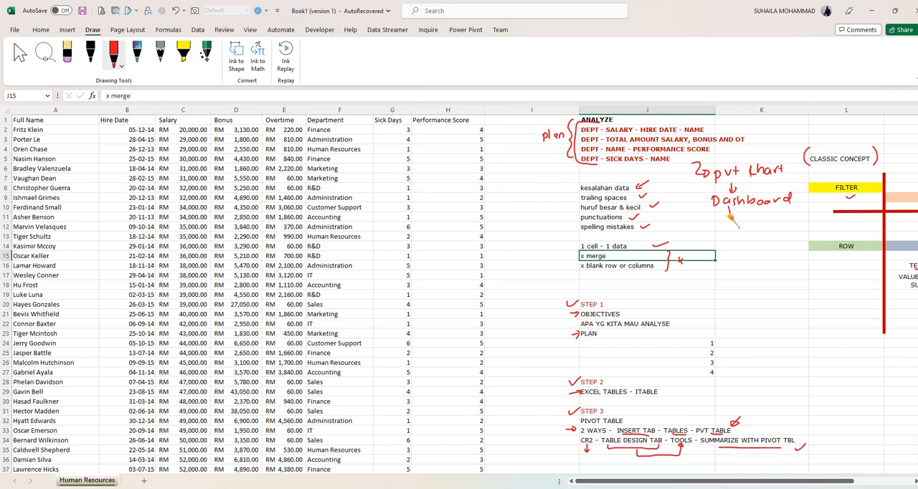
- Continue the handwritten chain below Dashboard with "interactive", "slicers" and "connection w/pvt tbl", and stop inking
{"action": "left_click_drag", "start_coordinate": [714, 220], "coordinate": [779, 221]}
{"action": "mouse_move", "coordinate": [725, 234]}
{"action": "left_mouse_down"}
{"action": "mouse_move", "coordinate": [731, 243]}
{"action": "mouse_move", "coordinate": [782, 239]}
{"action": "mouse_move", "coordinate": [745, 266]}
{"action": "mouse_move", "coordinate": [803, 264]}
{"action": "left_mouse_up"}
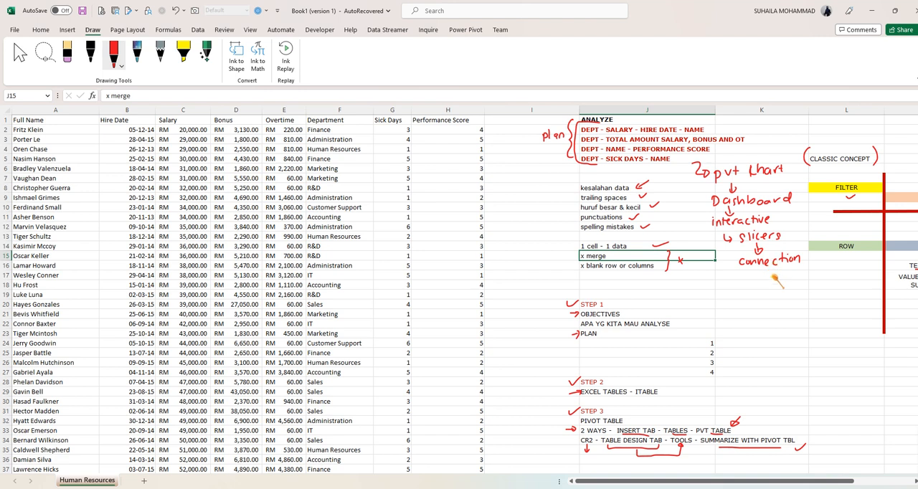
{"action": "left_click_drag", "start_coordinate": [750, 274], "coordinate": [759, 273]}
{"action": "mouse_move", "coordinate": [766, 269]}
{"action": "left_mouse_down"}
{"action": "mouse_move", "coordinate": [761, 280]}
{"action": "mouse_move", "coordinate": [771, 282]}
{"action": "mouse_move", "coordinate": [798, 273]}
{"action": "left_mouse_up"}
{"action": "left_click_drag", "start_coordinate": [799, 268], "coordinate": [807, 280]}
{"action": "left_click", "coordinate": [20, 56]}
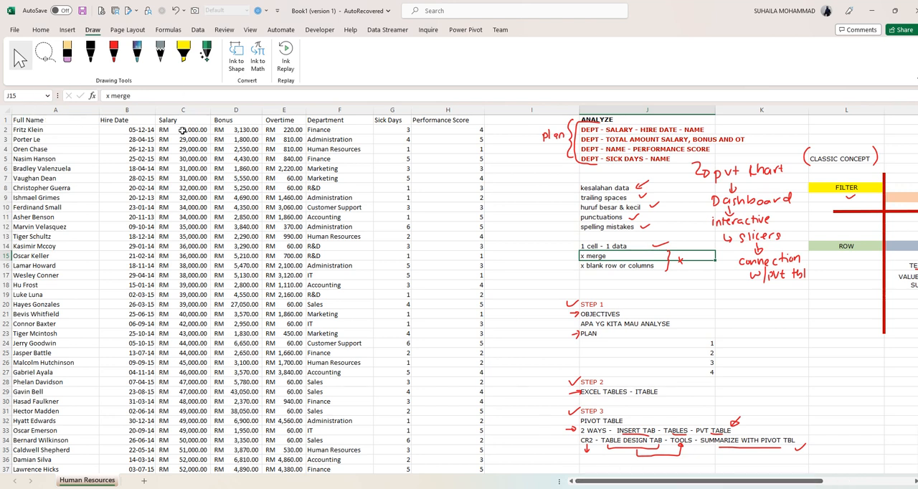
- Convert the HR data range A1:H101 into an Excel table with headers
{"action": "left_click", "coordinate": [35, 121]}
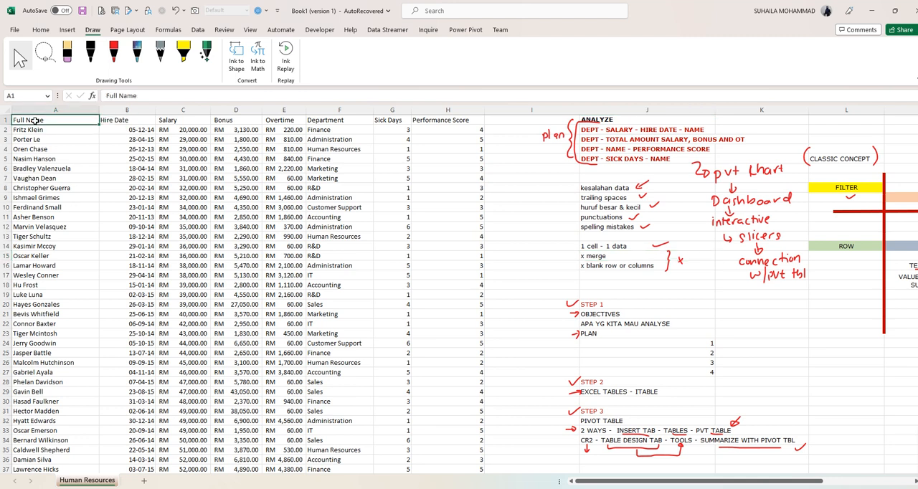
{"action": "key", "text": "ctrl+shift+Right"}
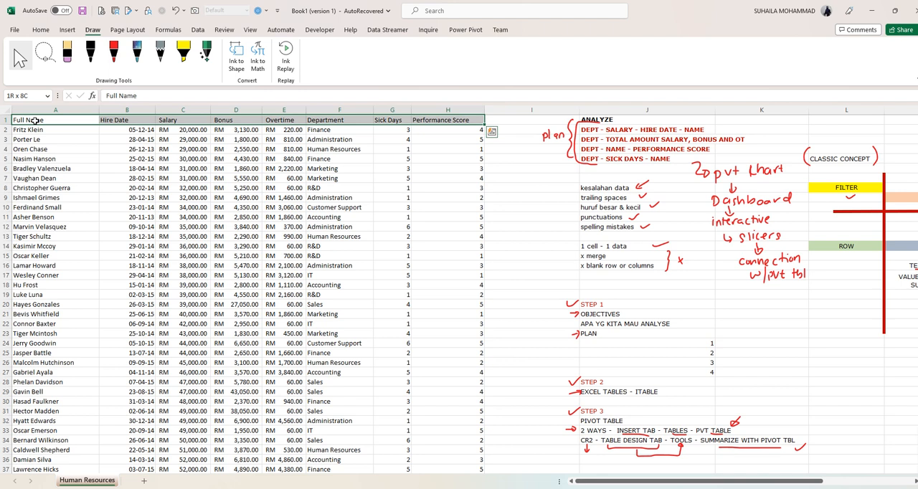
{"action": "key", "text": "ctrl+shift+Down"}
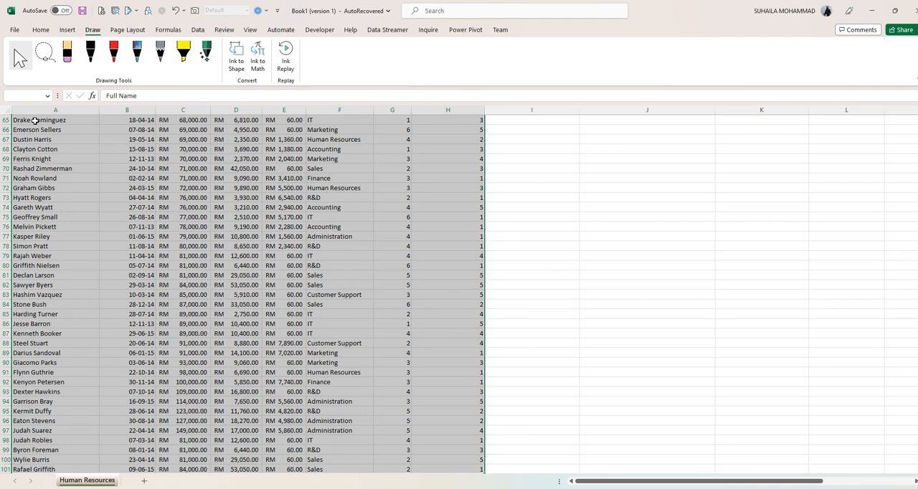
{"action": "key", "text": "ctrl+t"}
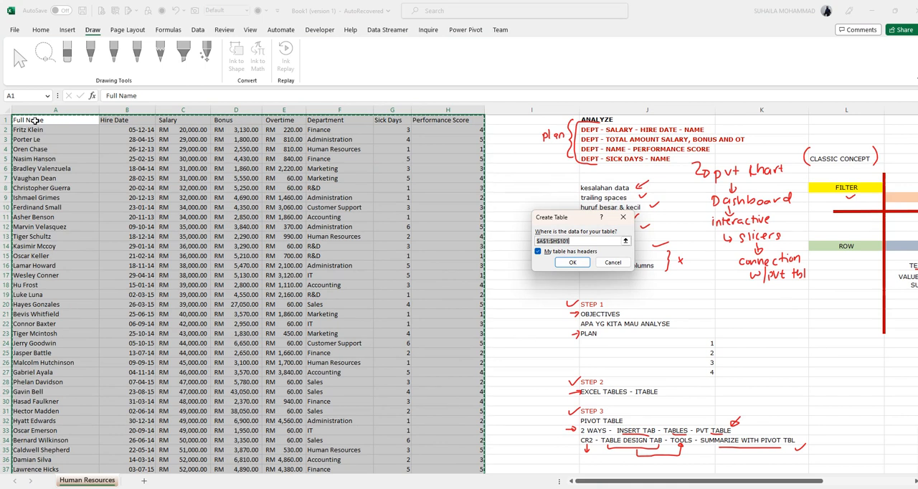
{"action": "left_click_drag", "start_coordinate": [551, 220], "coordinate": [355, 188]}
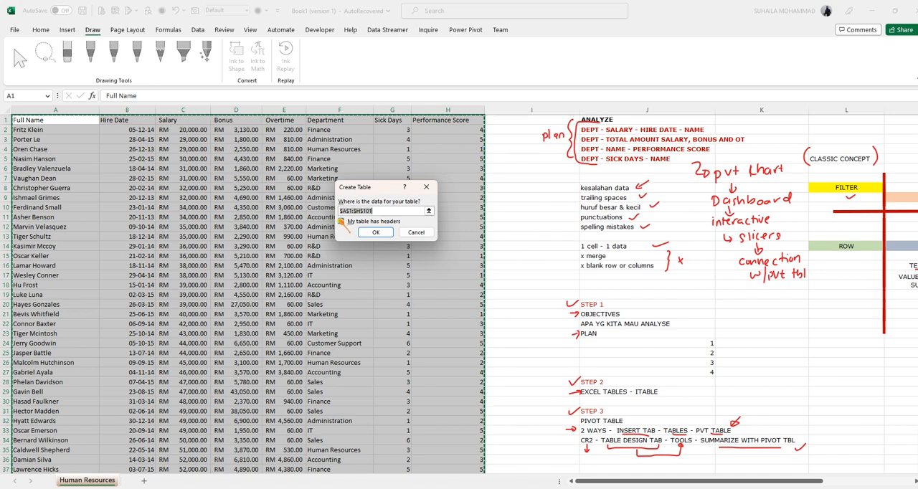
{"action": "left_click", "coordinate": [372, 232]}
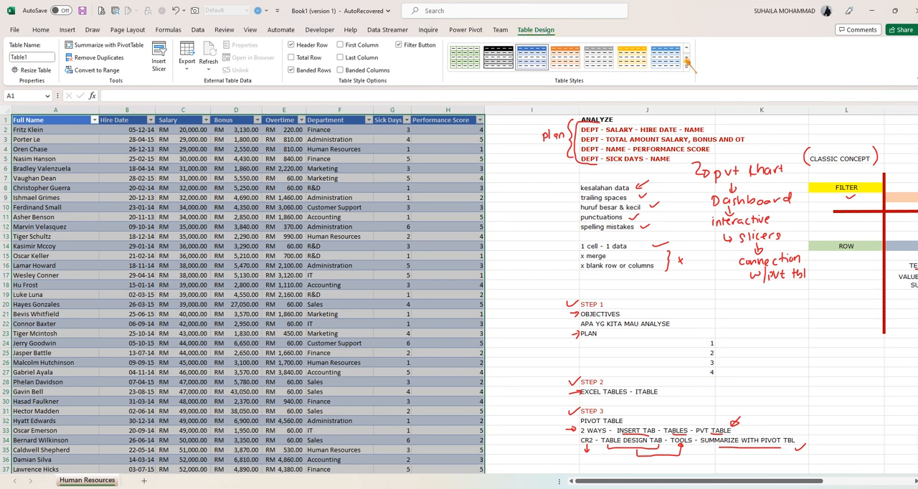
- Apply the light blue banded style from the Light group to the HR table
{"action": "left_click", "coordinate": [687, 65]}
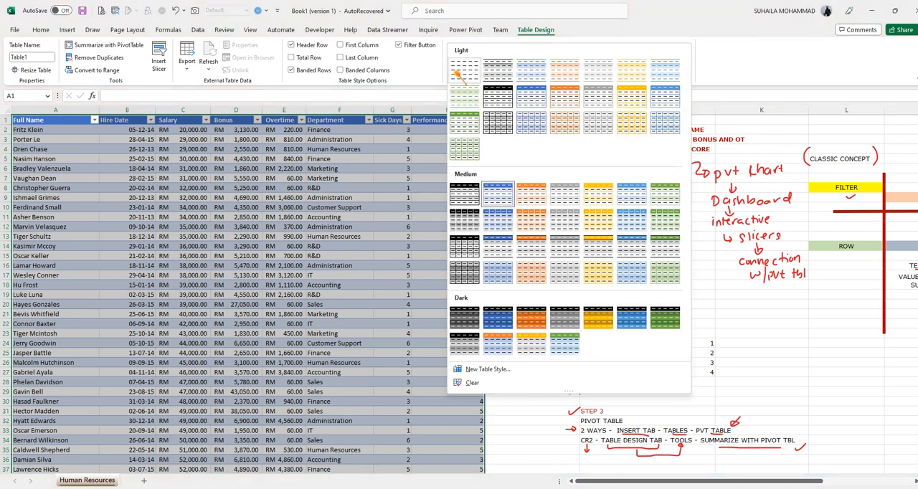
{"action": "left_click", "coordinate": [530, 77]}
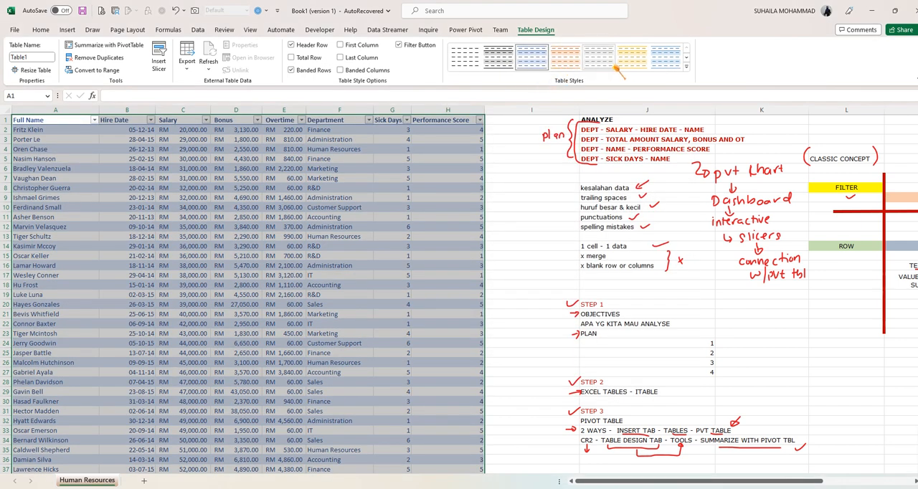
{"action": "left_click", "coordinate": [652, 68]}
{"action": "left_click", "coordinate": [381, 189]}
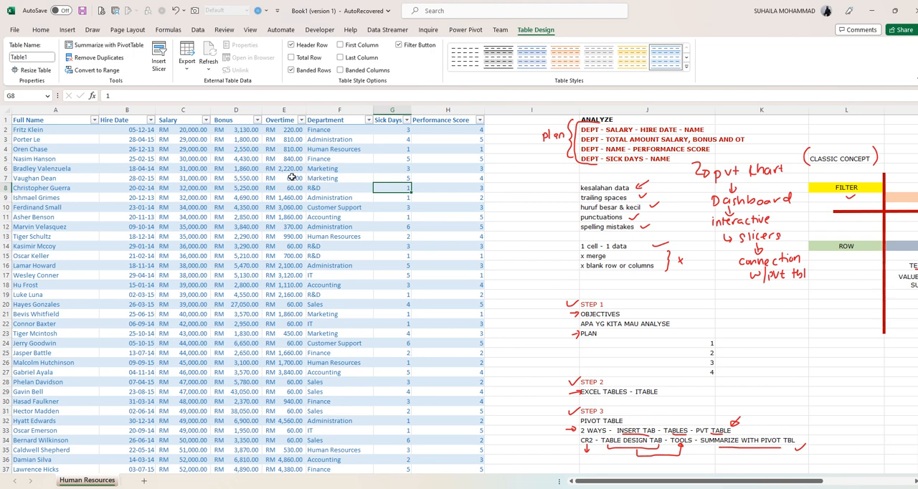
- Rename the table as HRTABLE
{"action": "left_click", "coordinate": [42, 57]}
{"action": "type", "text": "HRTABLE"}
{"action": "left_click", "coordinate": [39, 57]}
{"action": "scroll", "coordinate": [246, 262], "scroll_direction": "down", "scroll_amount": 6}
{"action": "scroll", "coordinate": [239, 284], "scroll_direction": "up", "scroll_amount": 6}
- Preview the recommended PivotTables for the HR table, including salary, bonus, overtime, sick days and performance score layouts, without inserting any
{"action": "left_click", "coordinate": [68, 30]}
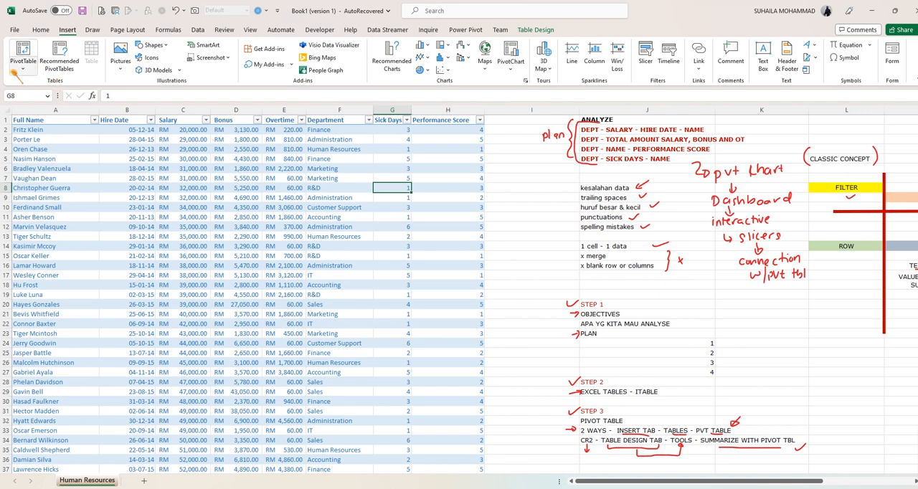
{"action": "left_click", "coordinate": [70, 72]}
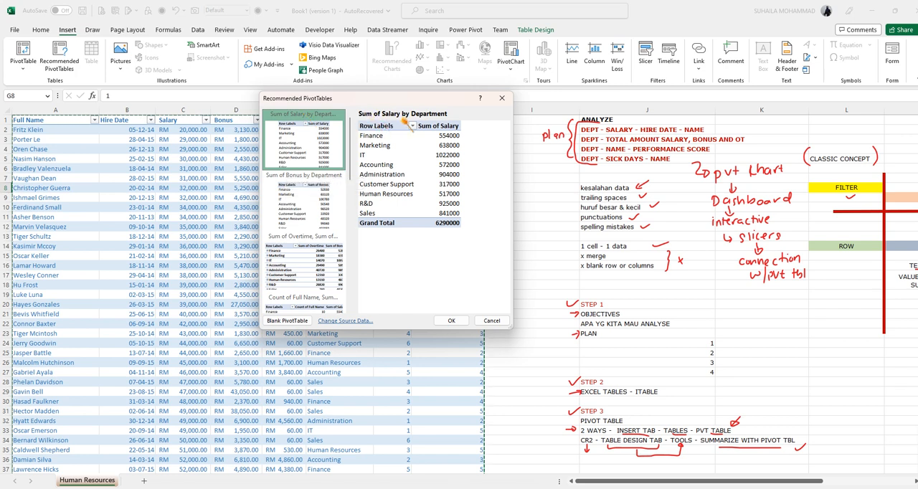
{"action": "scroll", "coordinate": [314, 191], "scroll_direction": "down", "scroll_amount": 3}
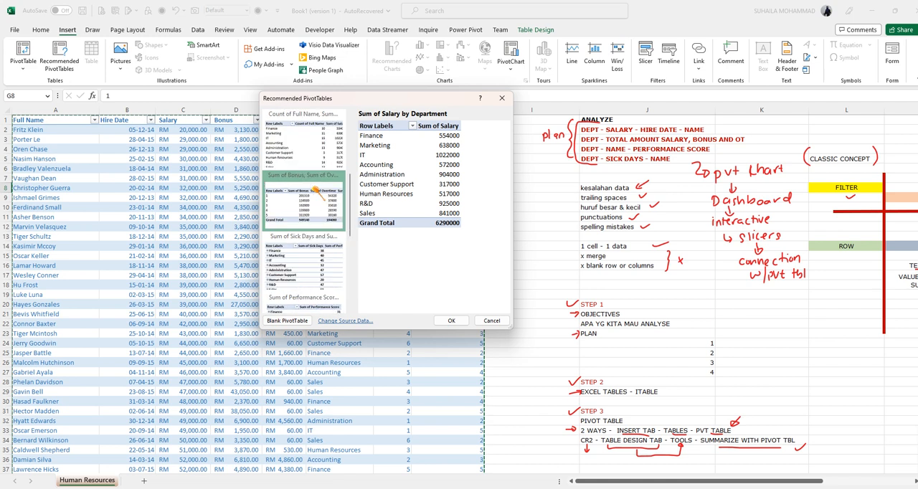
{"action": "scroll", "coordinate": [314, 191], "scroll_direction": "up", "scroll_amount": 3}
{"action": "left_click", "coordinate": [318, 197]}
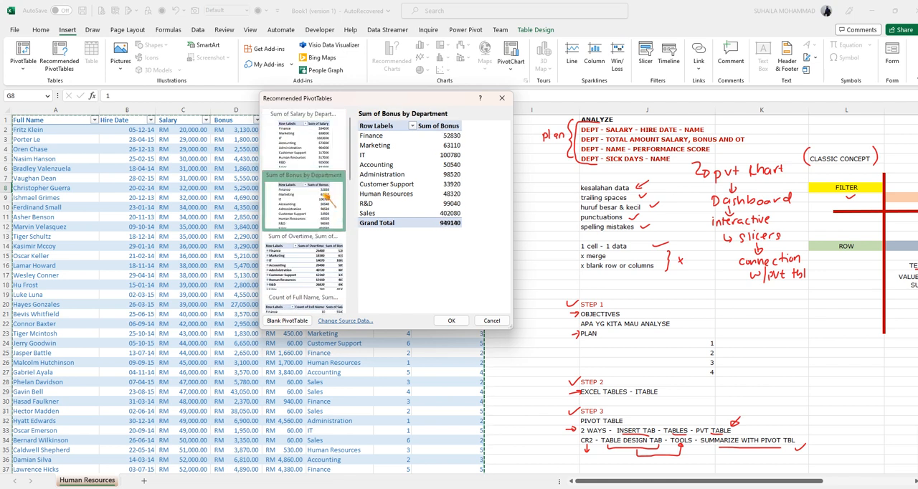
{"action": "left_click", "coordinate": [314, 267]}
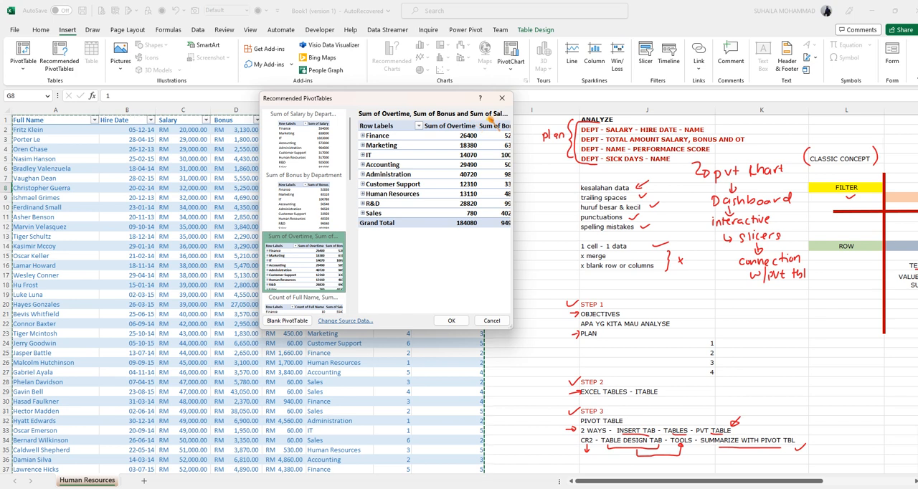
{"action": "left_click", "coordinate": [309, 305]}
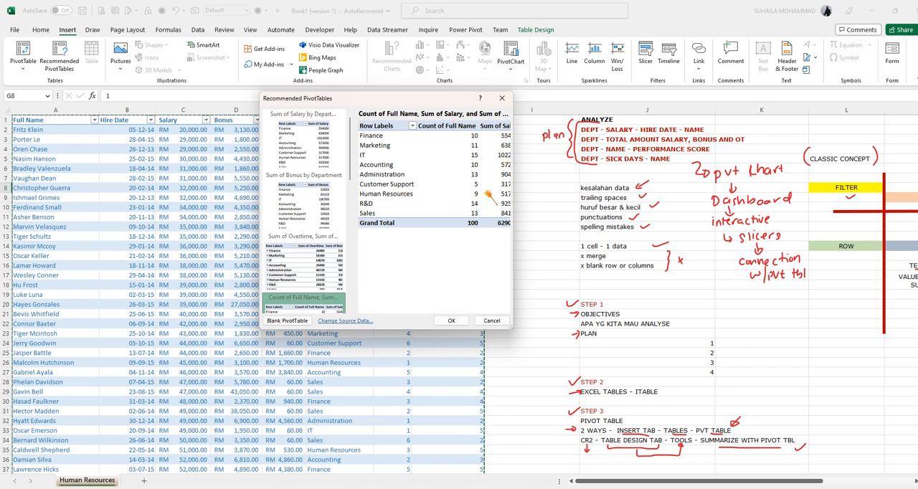
{"action": "scroll", "coordinate": [309, 277], "scroll_direction": "down", "scroll_amount": 5}
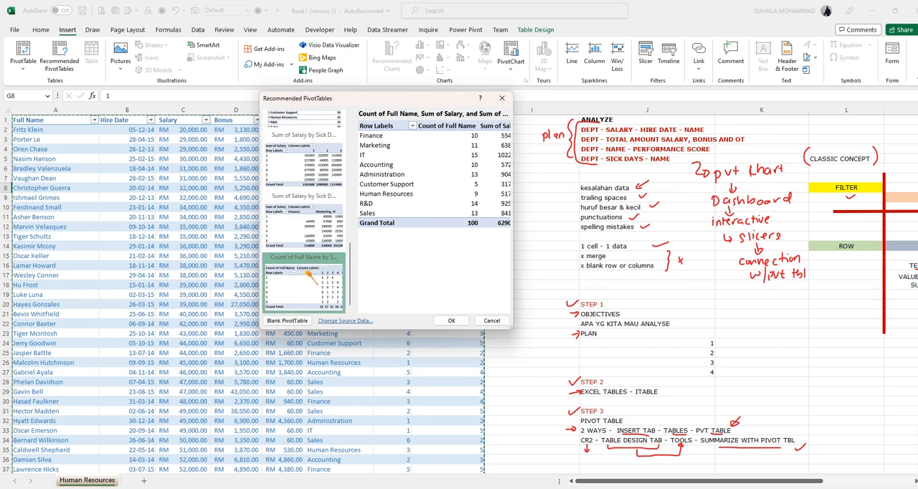
{"action": "left_click", "coordinate": [311, 231]}
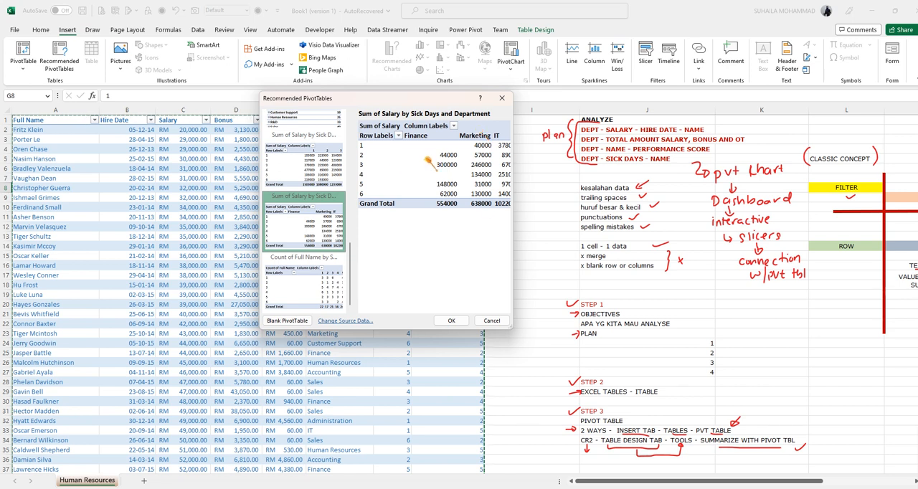
{"action": "left_click", "coordinate": [304, 169]}
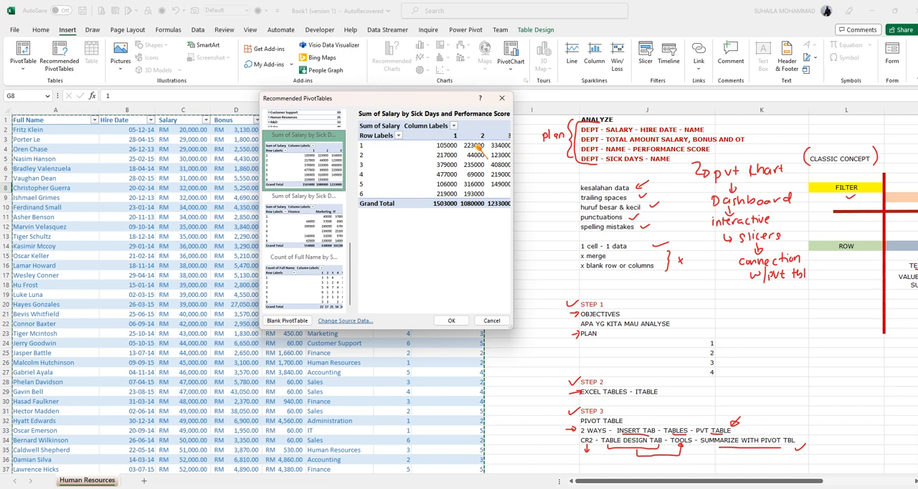
{"action": "left_click", "coordinate": [320, 118]}
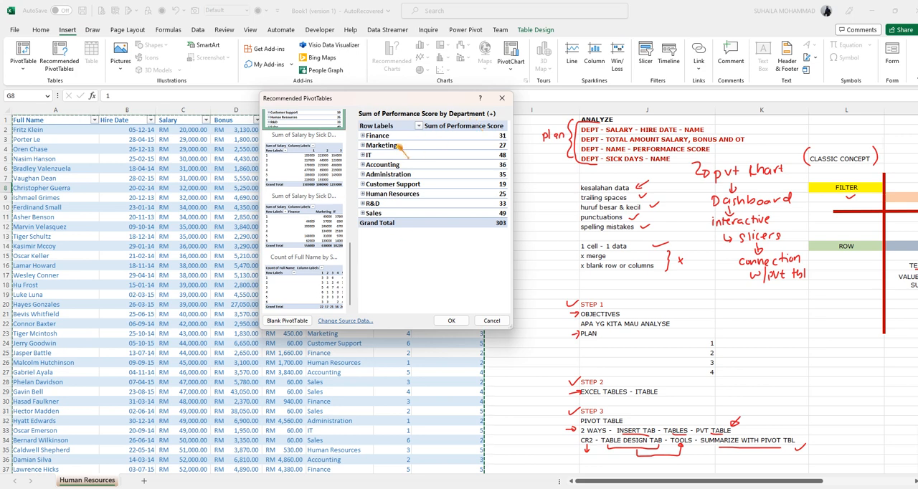
{"action": "scroll", "coordinate": [313, 162], "scroll_direction": "up", "scroll_amount": 5}
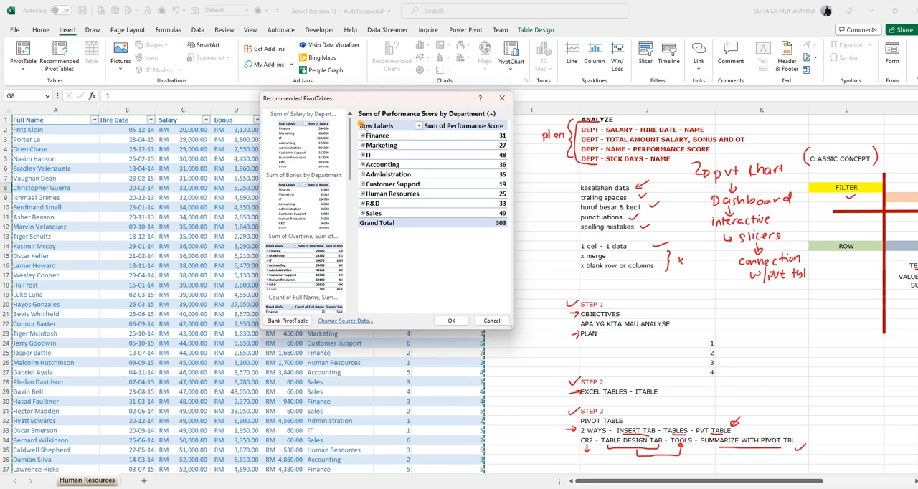
{"action": "left_click", "coordinate": [492, 322]}
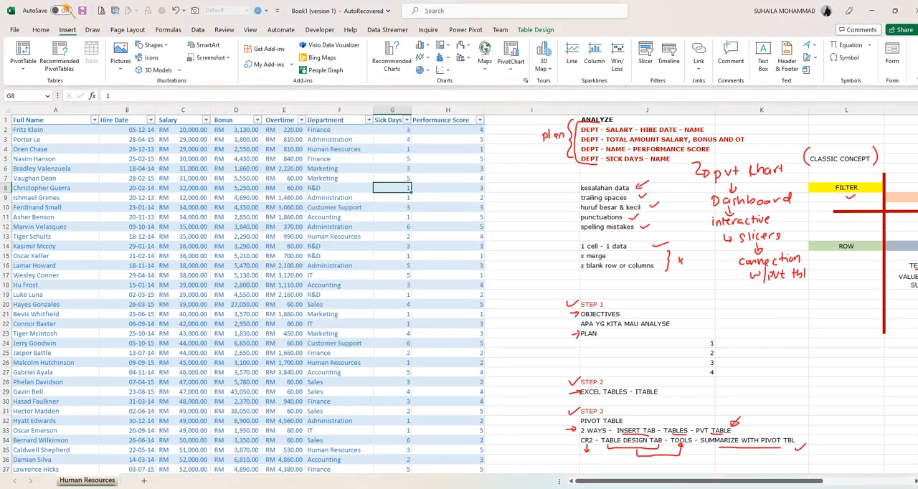
- Summarize HRTABLE with a blank PivotTable placed on a new worksheet
{"action": "left_click", "coordinate": [22, 70]}
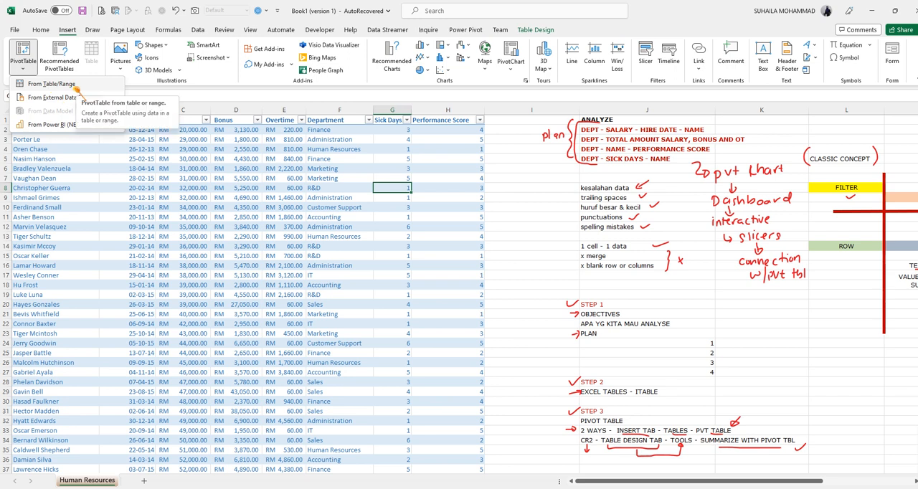
{"action": "left_click", "coordinate": [317, 181]}
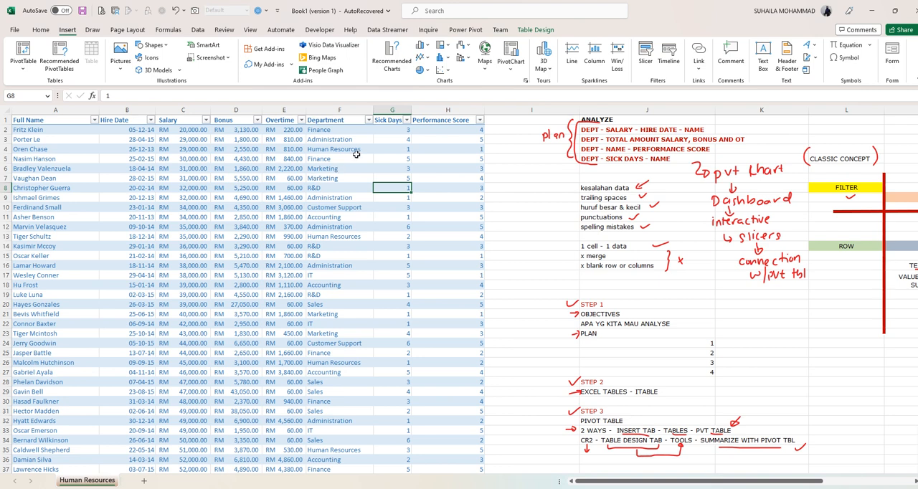
{"action": "left_click", "coordinate": [538, 30]}
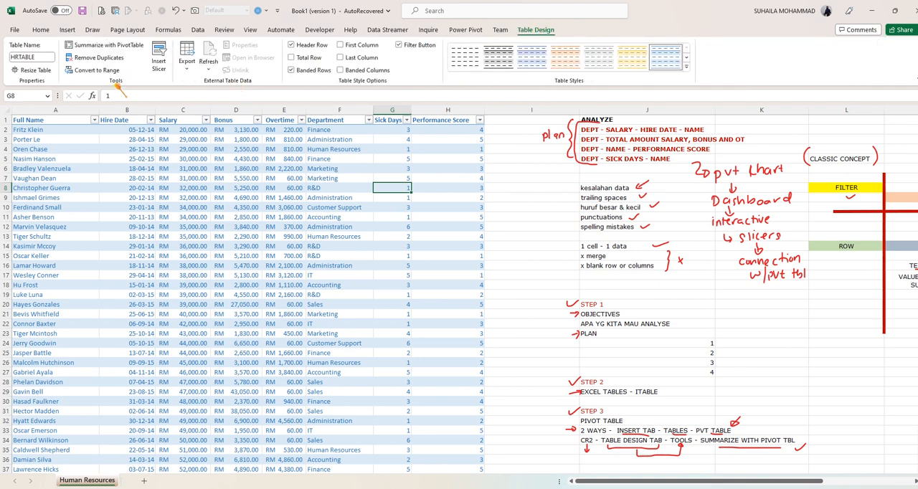
{"action": "left_click", "coordinate": [108, 45]}
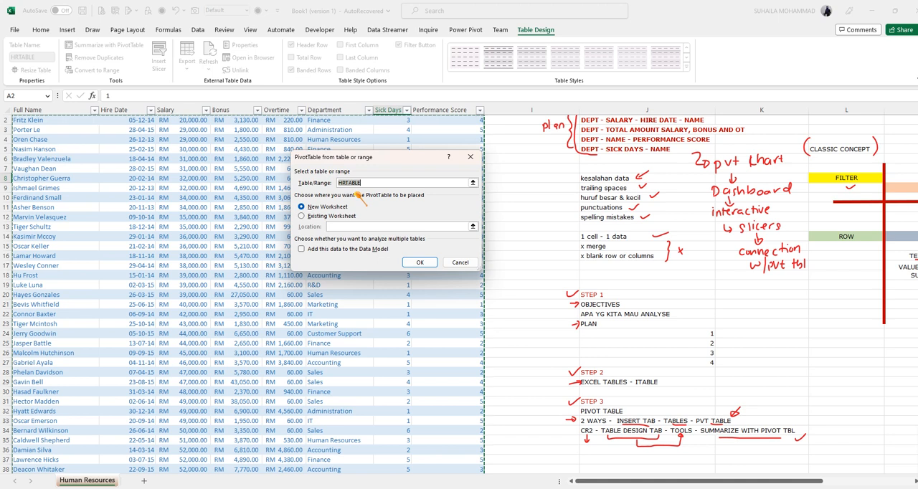
{"action": "scroll", "coordinate": [207, 204], "scroll_direction": "up", "scroll_amount": 1}
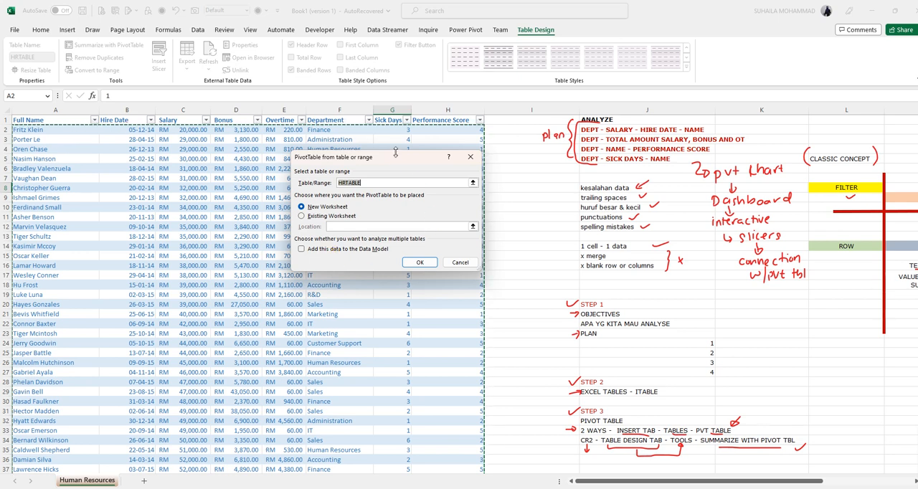
{"action": "left_click", "coordinate": [418, 260]}
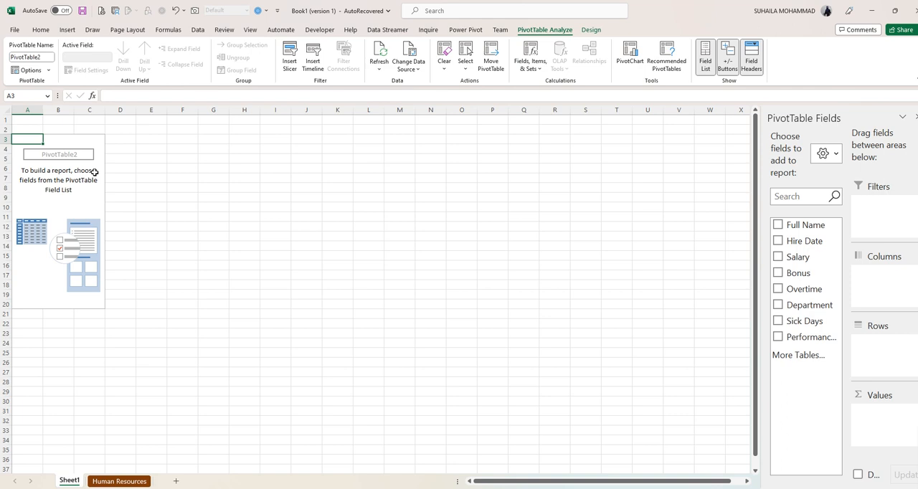
- Widen the PivotTable Fields pane so full field names fit, and check the analysis plan on the Human Resources sheet
{"action": "left_click", "coordinate": [72, 197]}
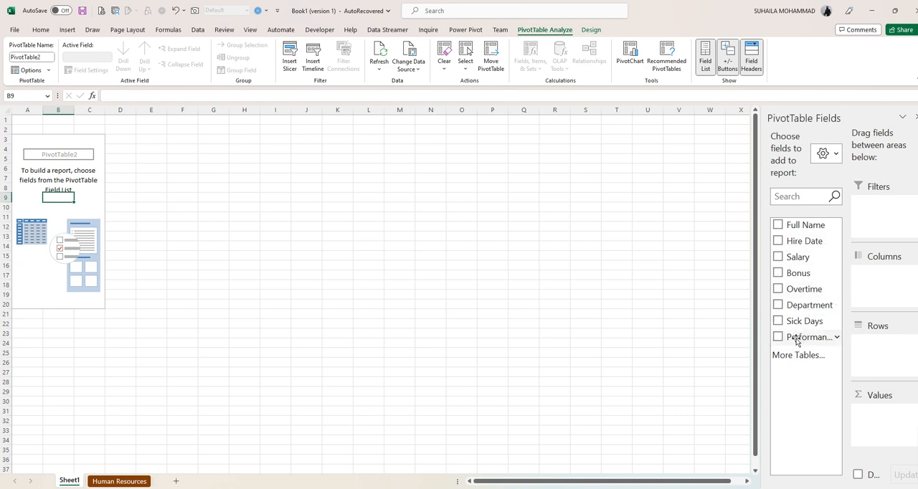
{"action": "left_click_drag", "start_coordinate": [761, 314], "coordinate": [667, 314]}
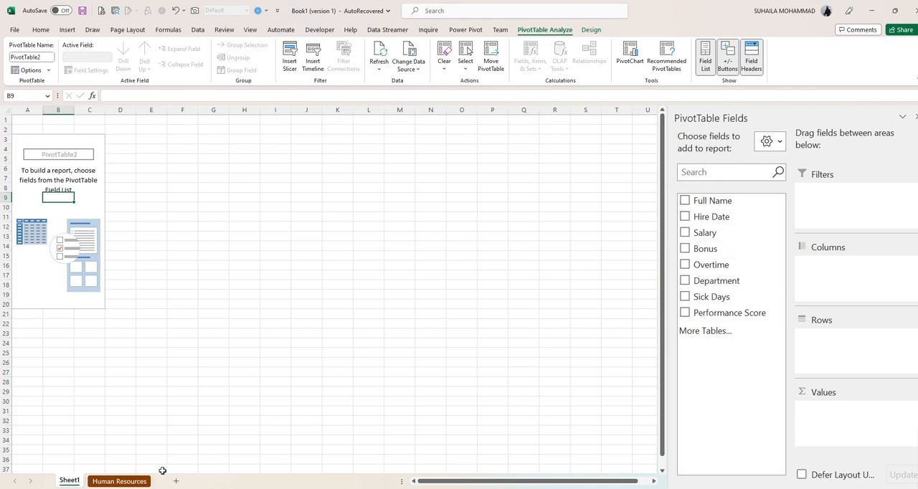
{"action": "left_click", "coordinate": [126, 482]}
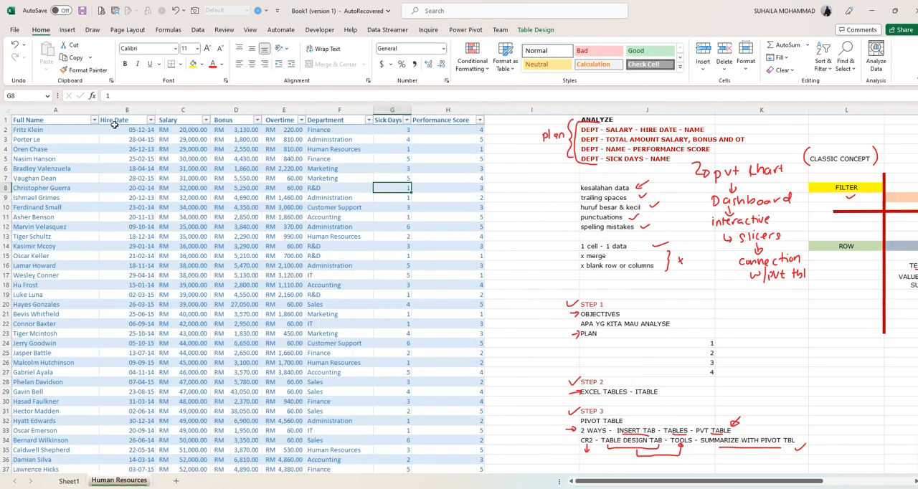
{"action": "left_click", "coordinate": [70, 481]}
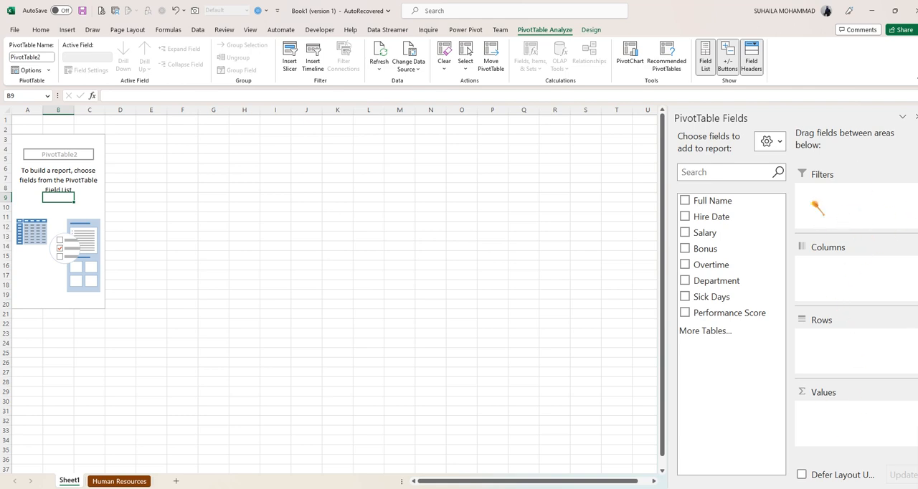
- Try the stacked fields and areas layout for the PivotTable field list, and return to the side-by-side layout
{"action": "left_click", "coordinate": [779, 144]}
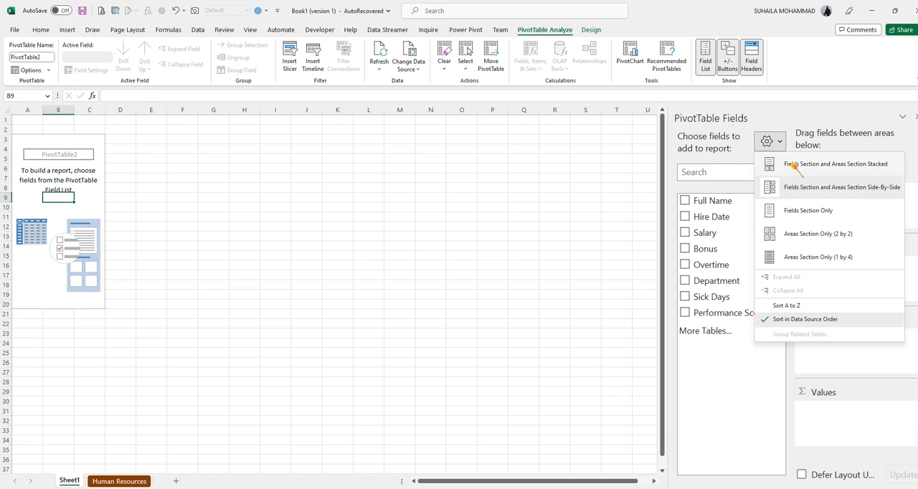
{"action": "left_click", "coordinate": [768, 164]}
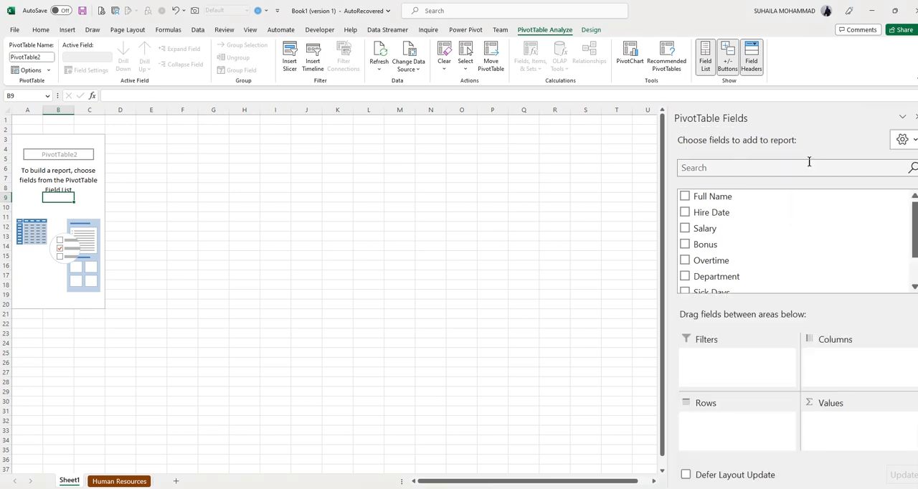
{"action": "left_click", "coordinate": [902, 141]}
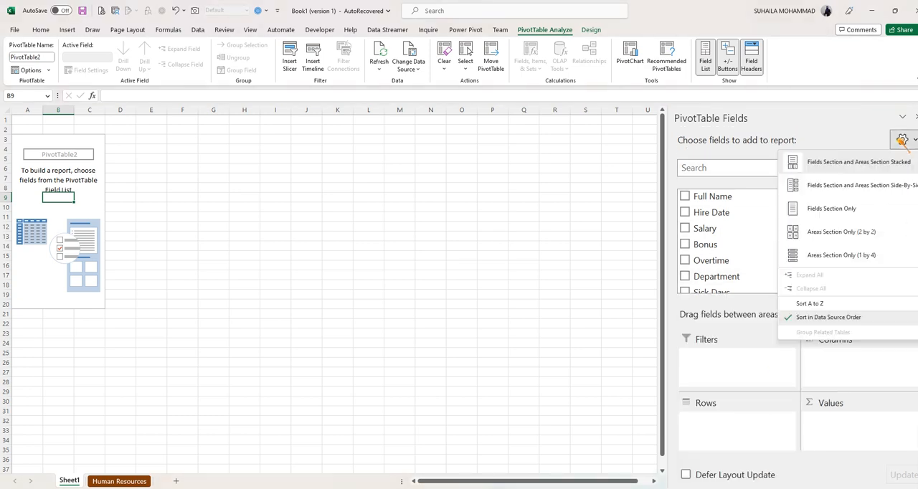
{"action": "left_click", "coordinate": [872, 185]}
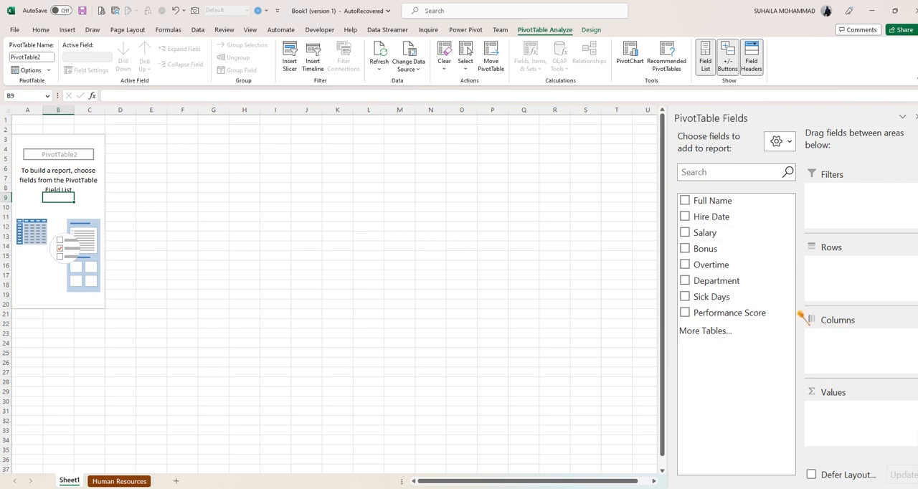
- Check the plan on the Human Resources sheet and add Department, Salary, Hire Date and Full Name to the PivotTable
{"action": "left_click", "coordinate": [120, 482]}
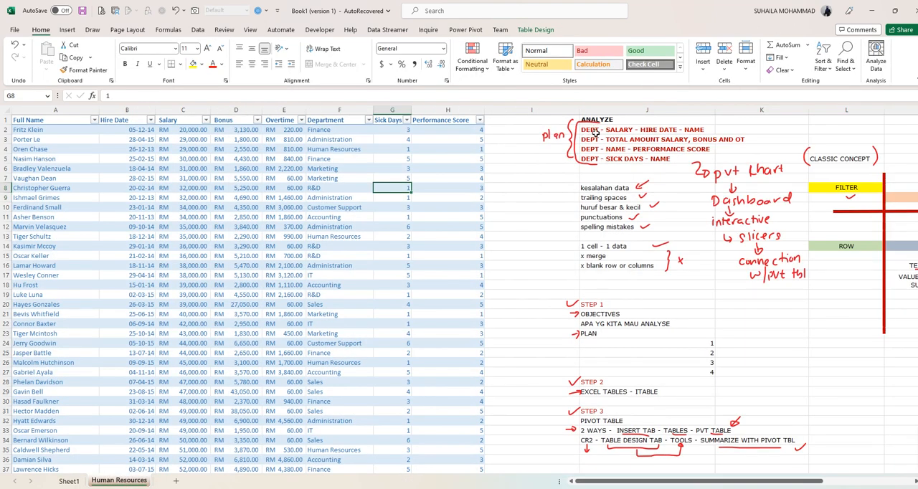
{"action": "left_click", "coordinate": [68, 482]}
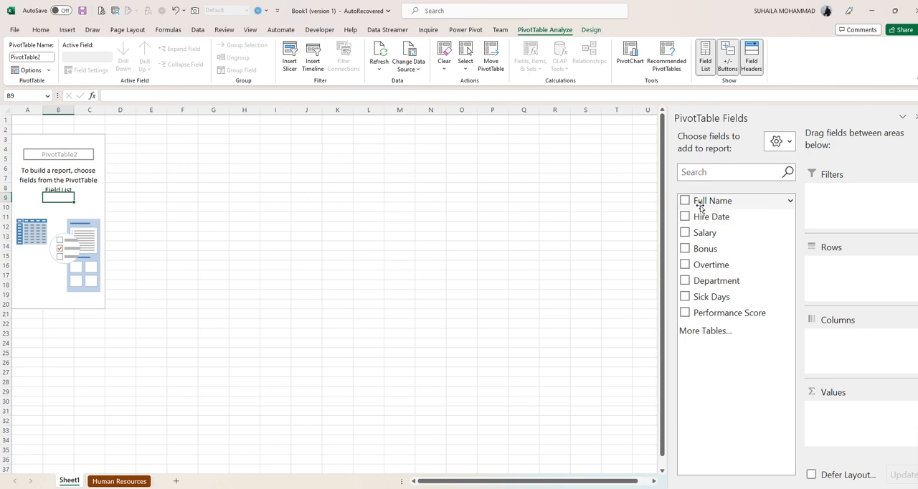
{"action": "left_click", "coordinate": [685, 281]}
{"action": "left_click", "coordinate": [685, 232]}
{"action": "left_click", "coordinate": [685, 217]}
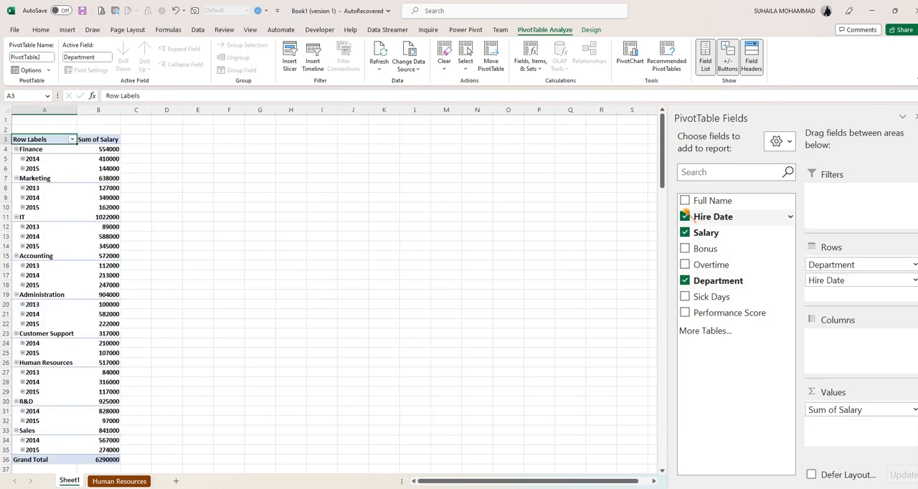
{"action": "left_click", "coordinate": [685, 200]}
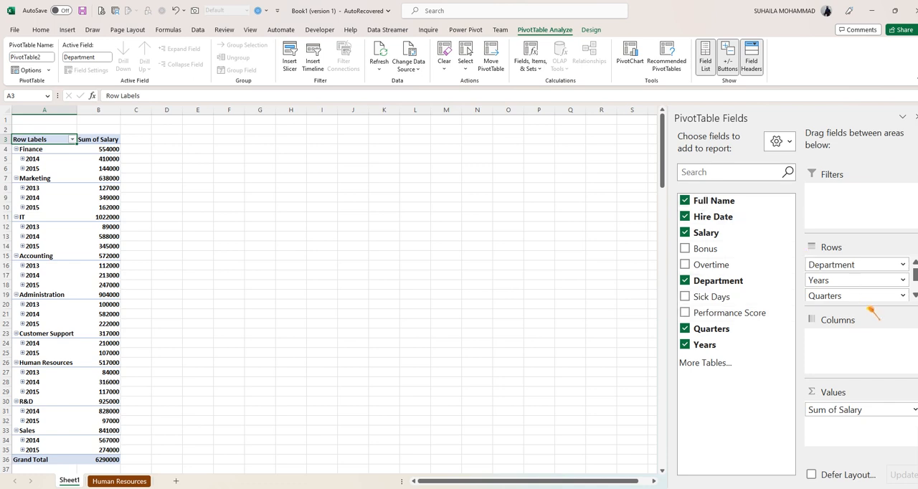
- Move the Full Name field from Rows to Values, below Sum of Salary
{"action": "scroll", "coordinate": [825, 280], "scroll_direction": "down", "scroll_amount": 2}
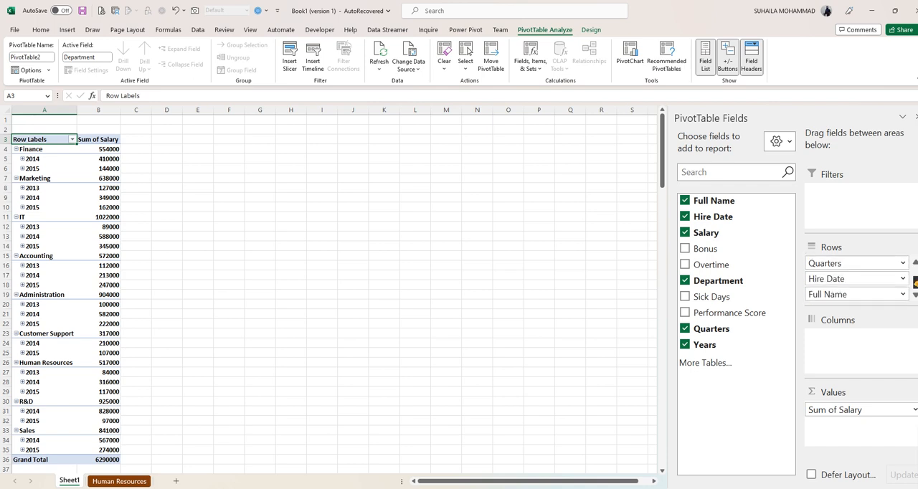
{"action": "mouse_move", "coordinate": [825, 294]}
{"action": "left_mouse_down"}
{"action": "mouse_move", "coordinate": [815, 425]}
{"action": "mouse_move", "coordinate": [843, 293]}
{"action": "left_mouse_up"}
{"action": "left_click_drag", "start_coordinate": [842, 387], "coordinate": [832, 438]}
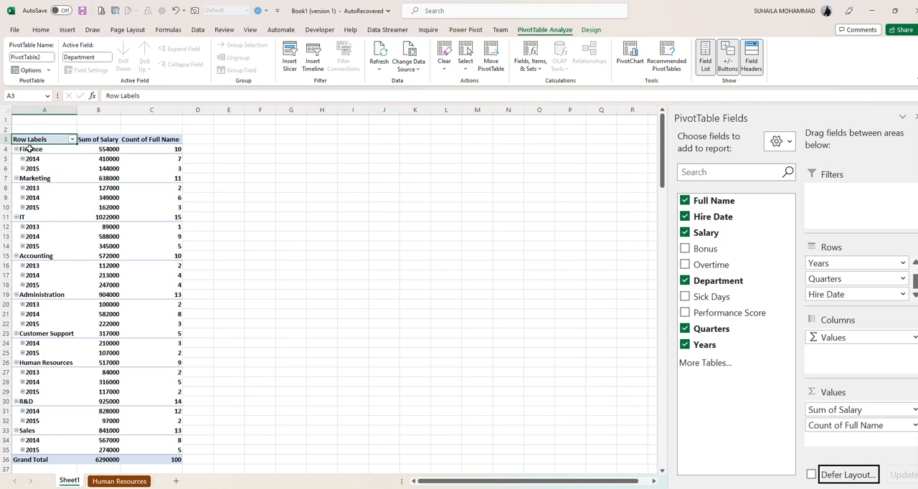
- Inspect Finance's salary and name count values, and expand its 2014 group to show the quarters
{"action": "left_click", "coordinate": [113, 148]}
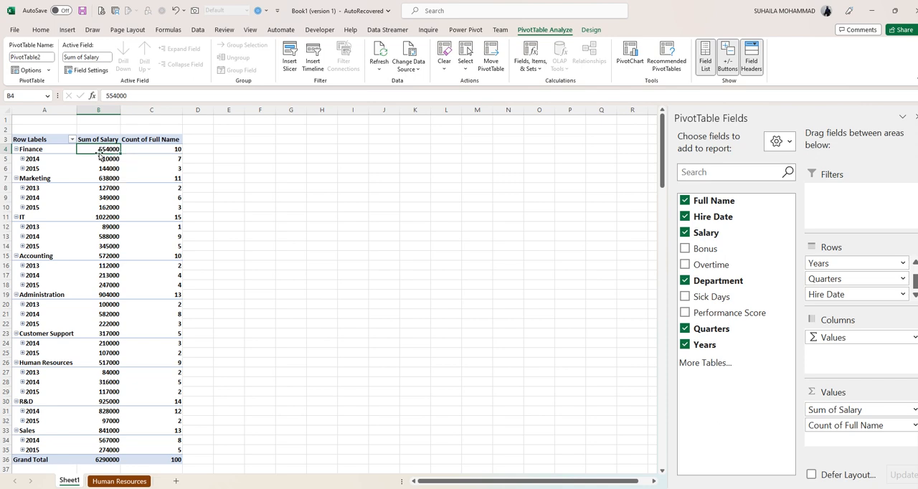
{"action": "left_click", "coordinate": [174, 148]}
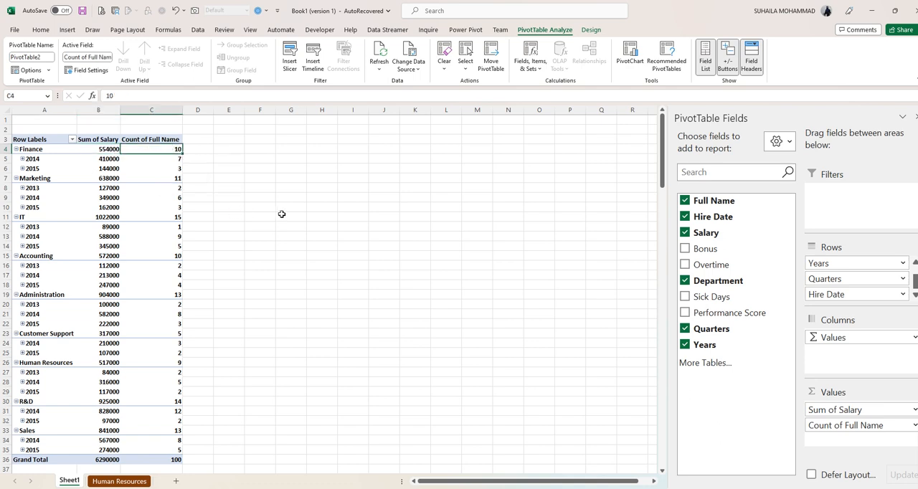
{"action": "left_click", "coordinate": [22, 159]}
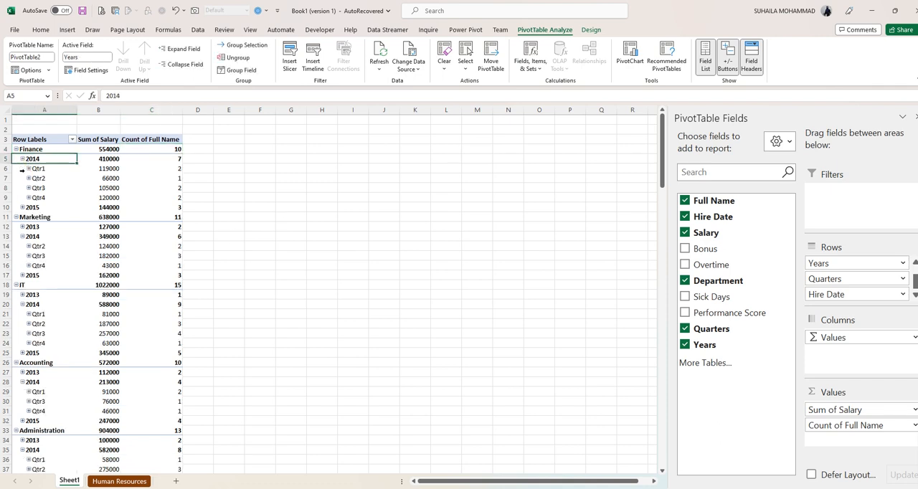
- Remove the Quarters field from the PivotTable and refresh all data
{"action": "left_click", "coordinate": [22, 160]}
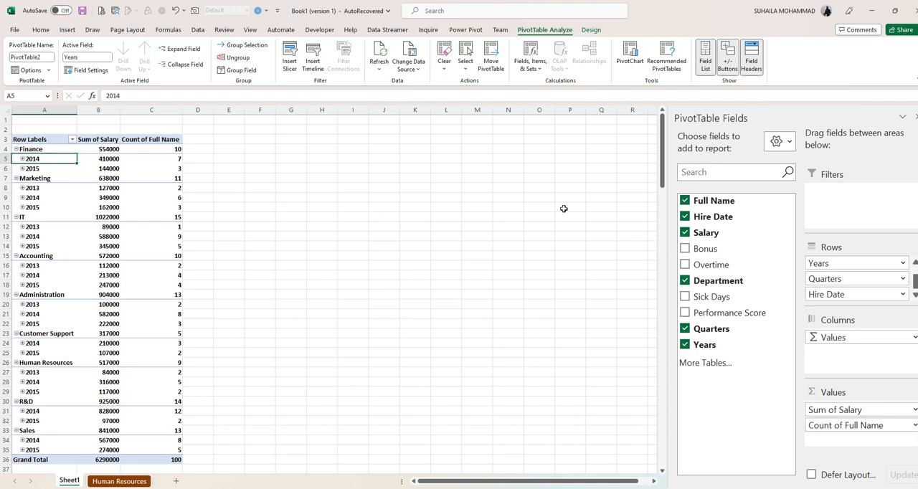
{"action": "left_click", "coordinate": [684, 330]}
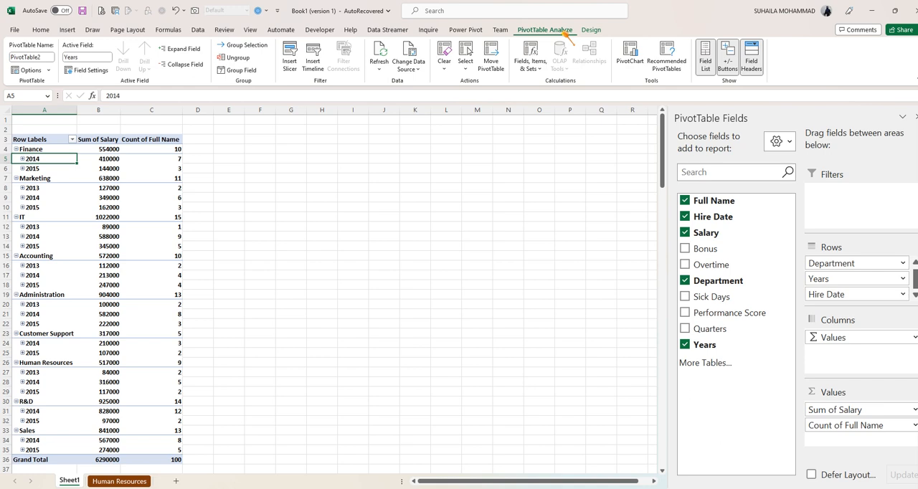
{"action": "left_click", "coordinate": [381, 49]}
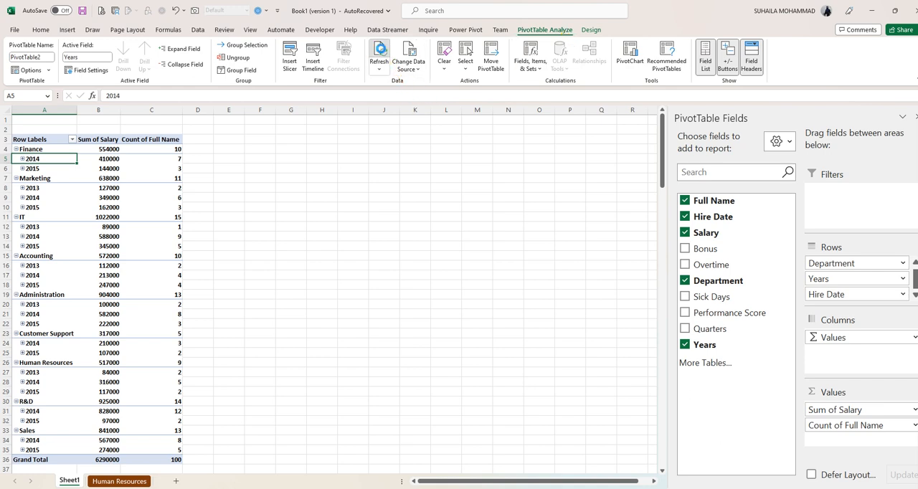
{"action": "left_click", "coordinate": [379, 66]}
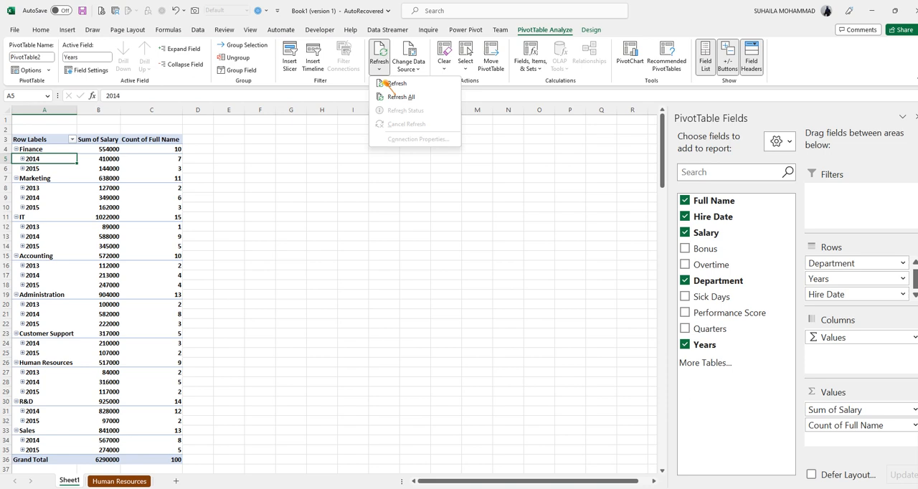
{"action": "left_click", "coordinate": [391, 100]}
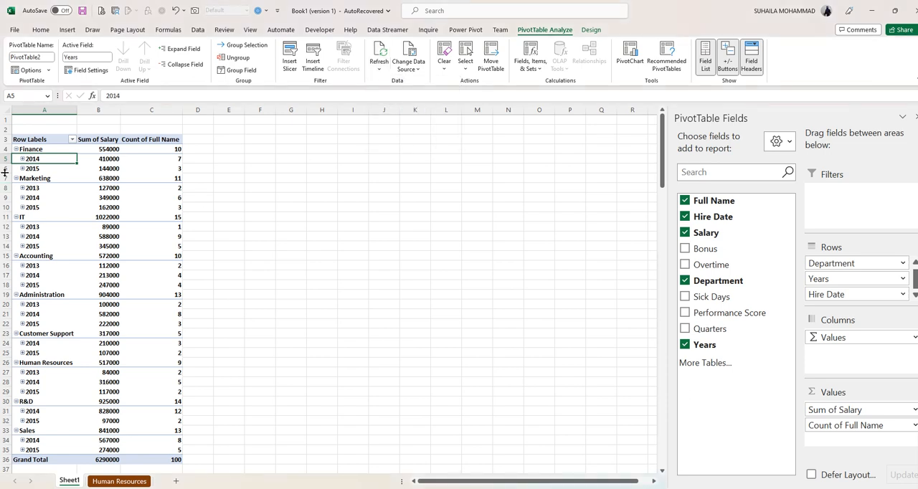
- Expand Finance's 2014 group into months, check the February and March values, and expand its 2015 group
{"action": "left_click", "coordinate": [22, 159]}
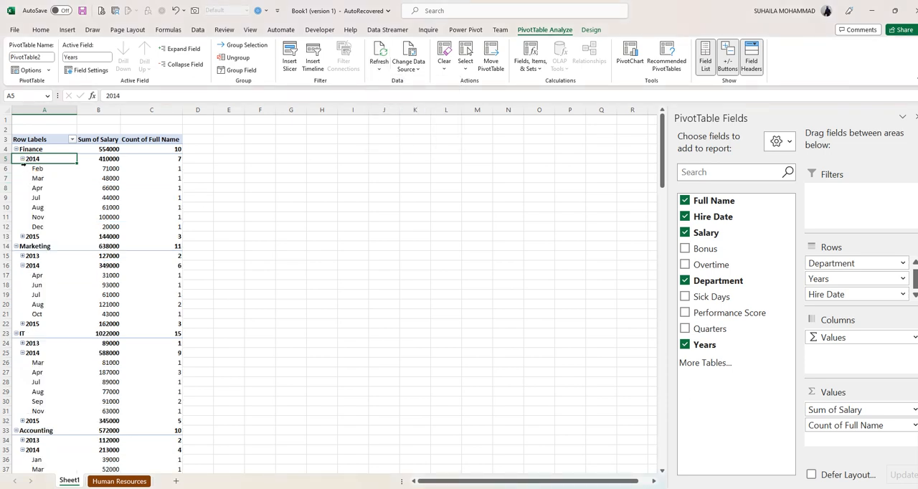
{"action": "left_click", "coordinate": [22, 159]}
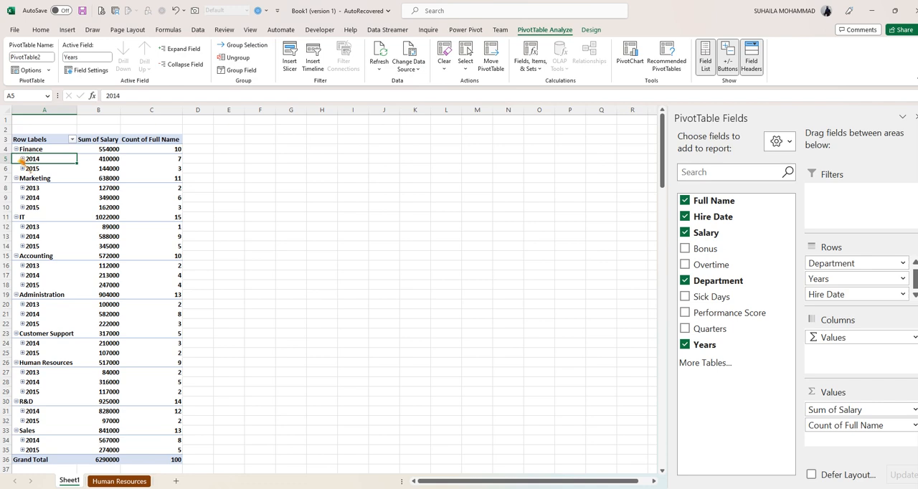
{"action": "left_click", "coordinate": [22, 158]}
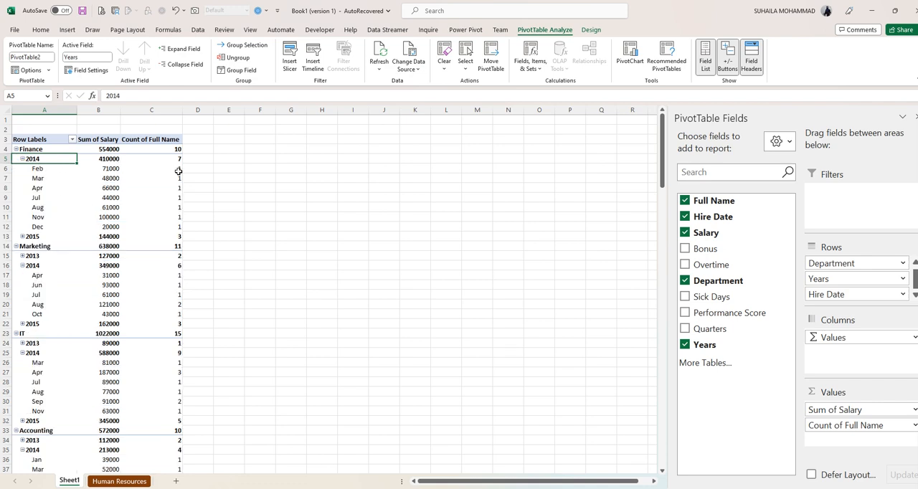
{"action": "left_click", "coordinate": [110, 169]}
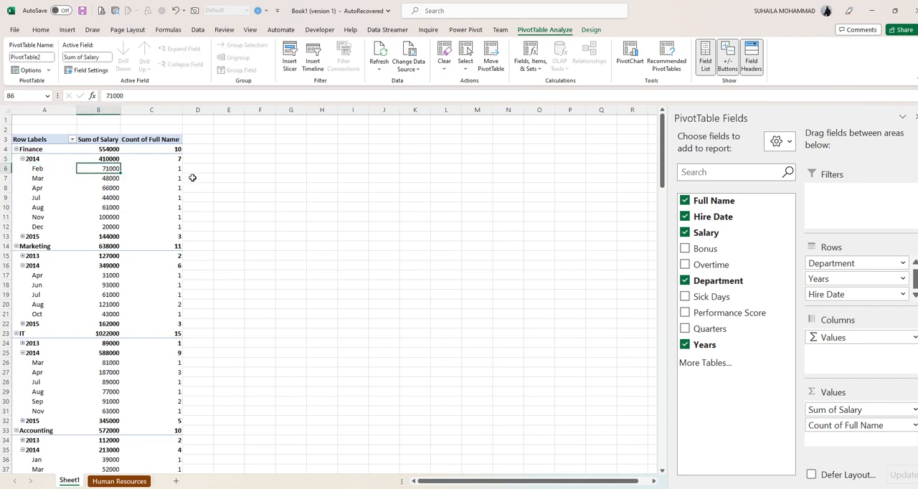
{"action": "key", "text": "Down"}
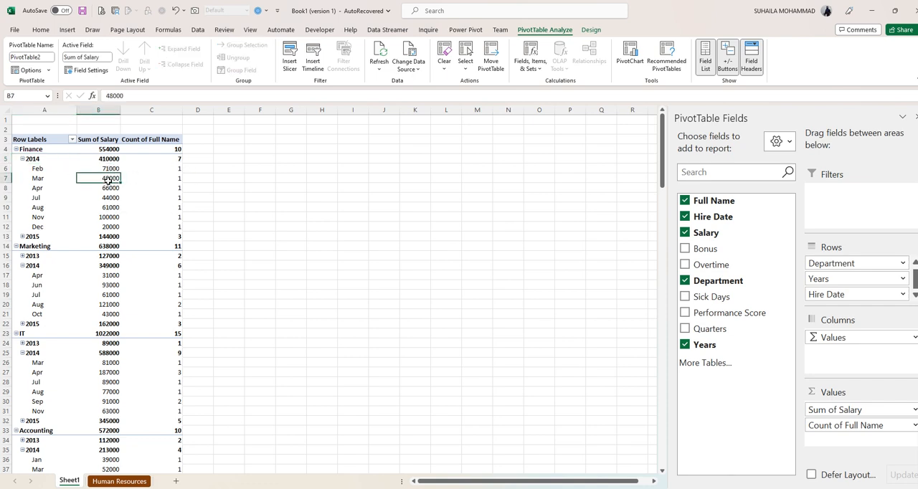
{"action": "left_click", "coordinate": [178, 179]}
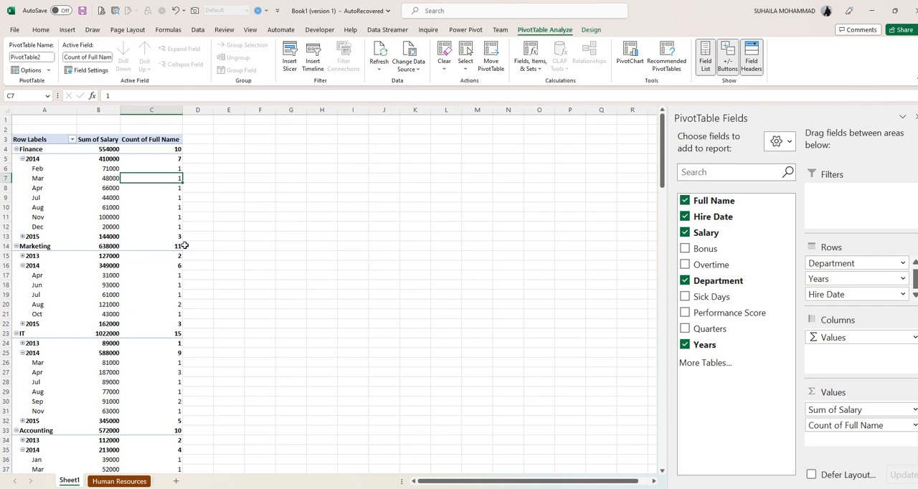
{"action": "left_click", "coordinate": [22, 237]}
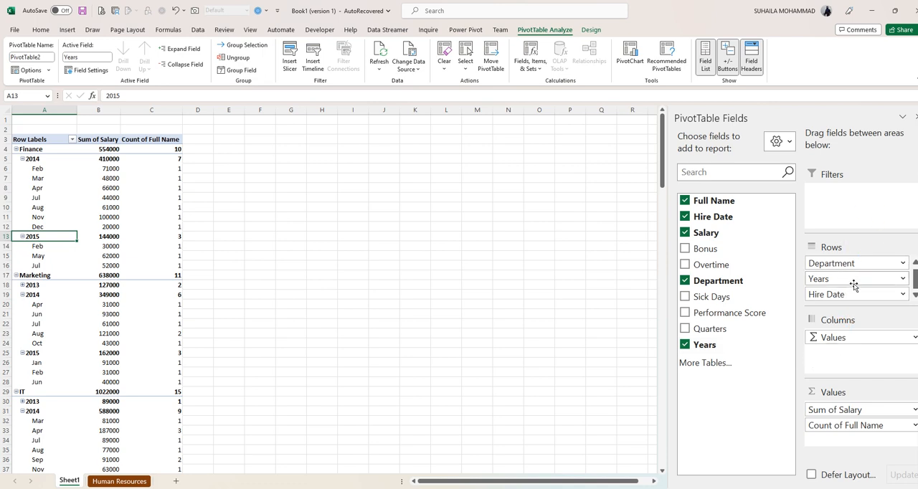
- Move the Years field from Rows to Columns and inspect the 2013 columns and the total salary and name count headings
{"action": "left_click_drag", "start_coordinate": [854, 285], "coordinate": [837, 356]}
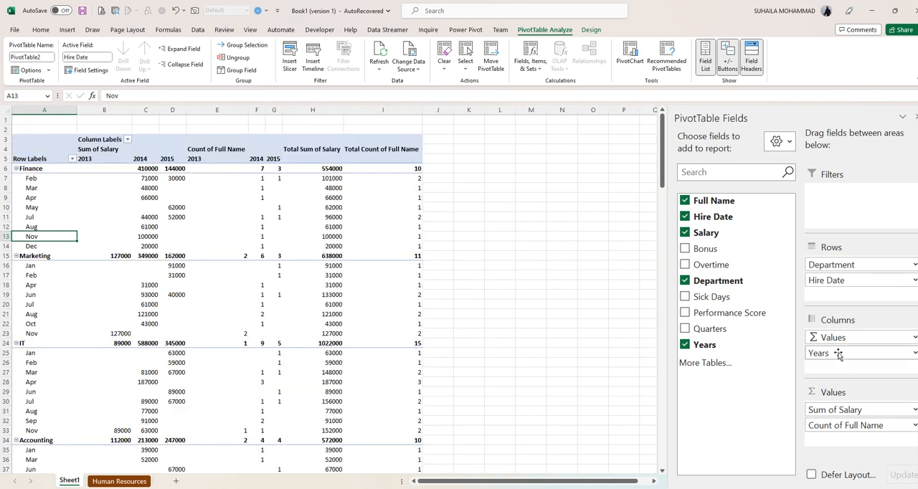
{"action": "left_click", "coordinate": [94, 155]}
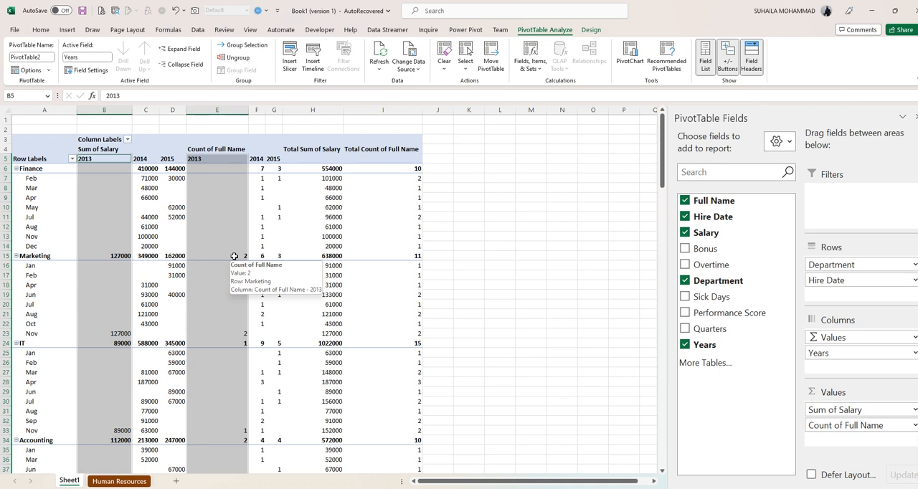
{"action": "left_click", "coordinate": [833, 426]}
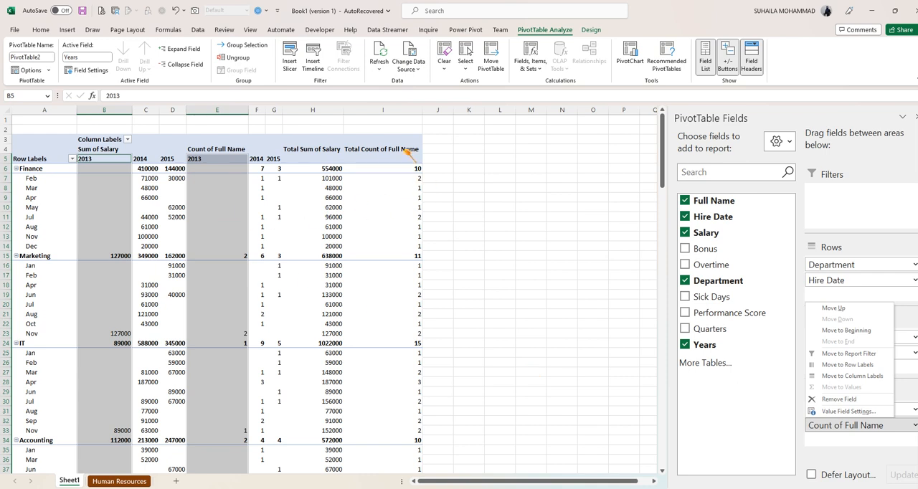
{"action": "left_click", "coordinate": [370, 150]}
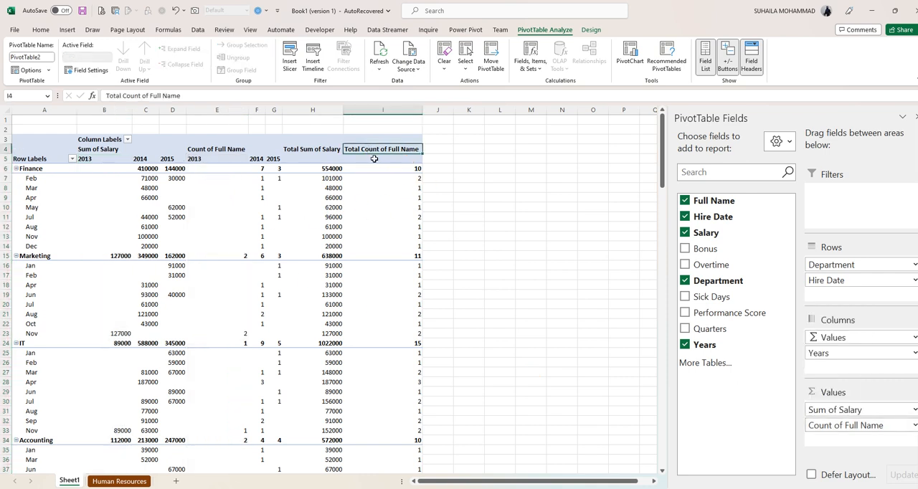
{"action": "left_click", "coordinate": [297, 150]}
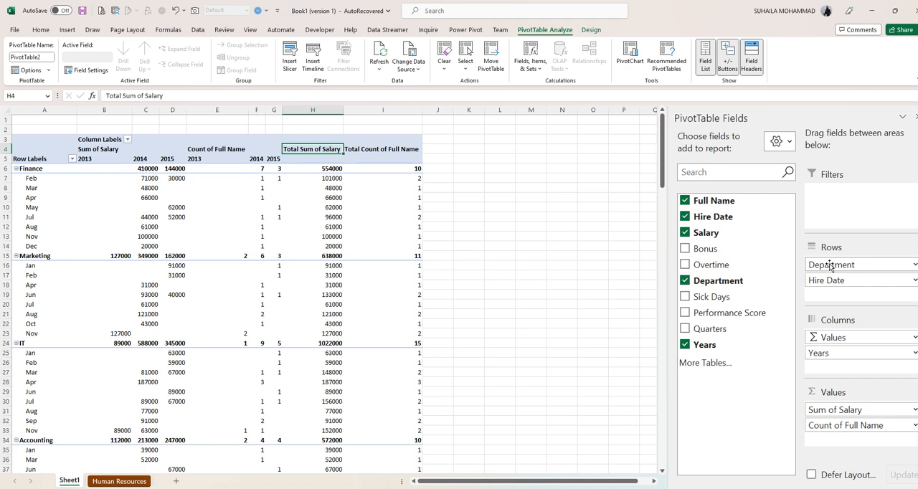
- Try Hire Date above Department in Rows, review the monthly breakdown, and restore Department as the first row field
{"action": "left_click_drag", "start_coordinate": [818, 280], "coordinate": [827, 263]}
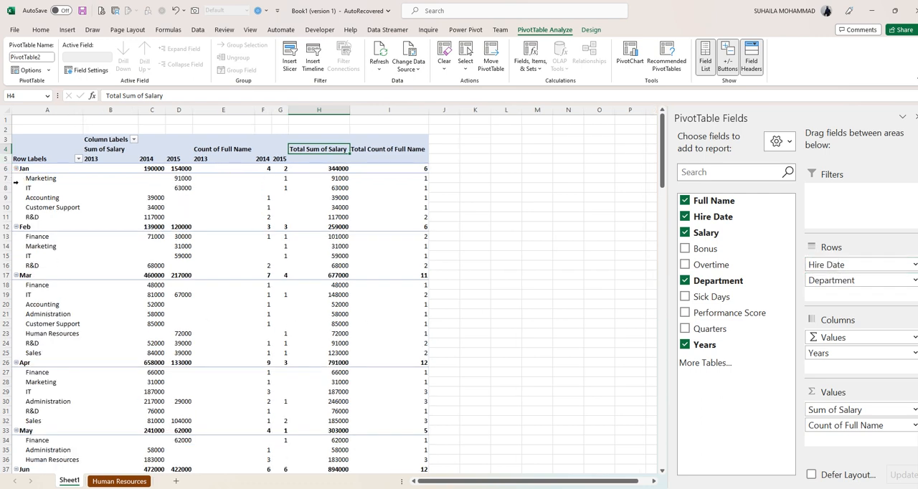
{"action": "scroll", "coordinate": [112, 262], "scroll_direction": "down", "scroll_amount": 17}
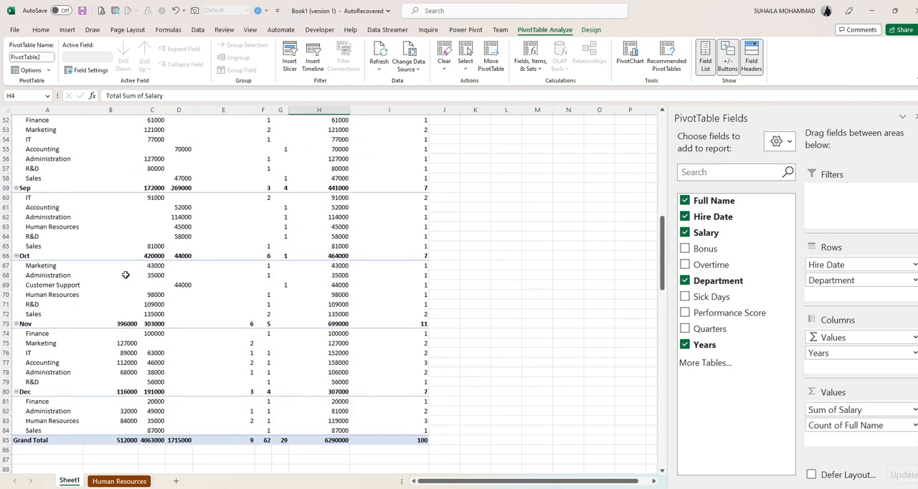
{"action": "scroll", "coordinate": [125, 274], "scroll_direction": "up", "scroll_amount": 17}
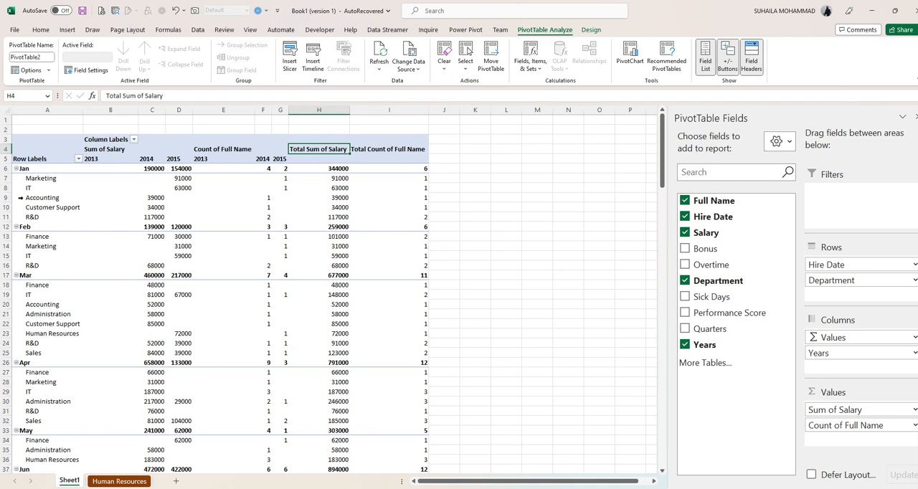
{"action": "scroll", "coordinate": [84, 267], "scroll_direction": "down", "scroll_amount": 9}
{"action": "scroll", "coordinate": [87, 274], "scroll_direction": "up", "scroll_amount": 9}
{"action": "left_click_drag", "start_coordinate": [796, 266], "coordinate": [825, 287]}
{"action": "scroll", "coordinate": [76, 270], "scroll_direction": "down", "scroll_amount": 4}
{"action": "scroll", "coordinate": [76, 270], "scroll_direction": "down", "scroll_amount": 14}
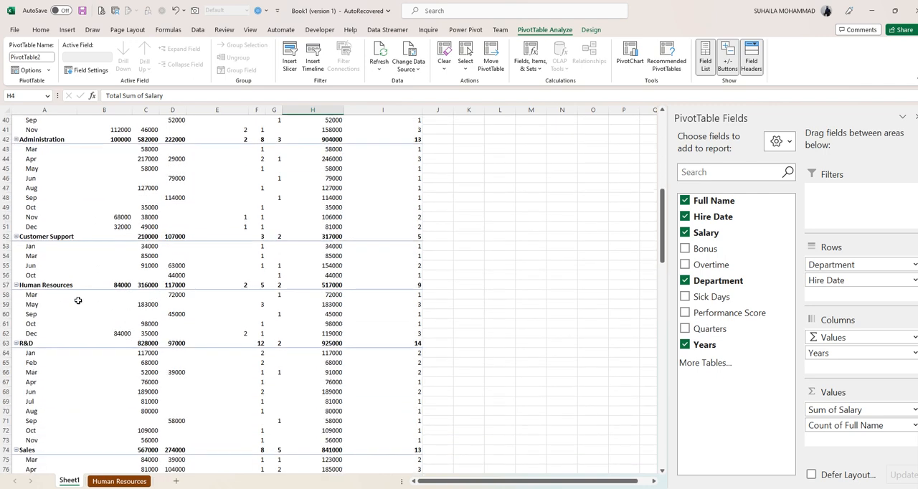
{"action": "scroll", "coordinate": [79, 300], "scroll_direction": "up", "scroll_amount": 17}
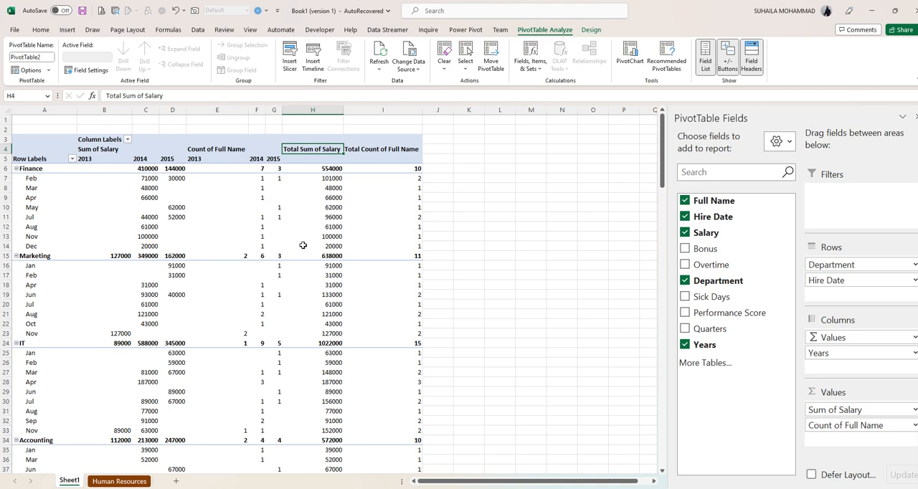
- Try the Hire Date field in Columns below Years, and return it to Rows below Department
{"action": "left_click", "coordinate": [313, 218]}
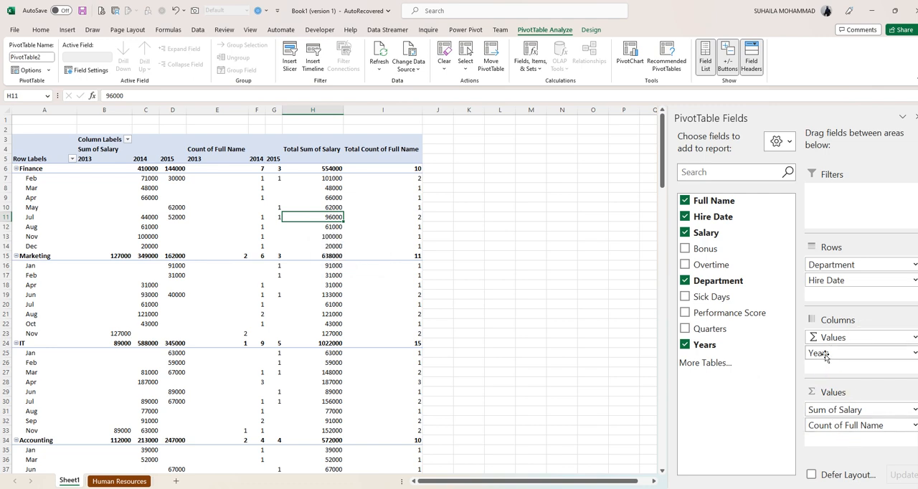
{"action": "left_click_drag", "start_coordinate": [825, 281], "coordinate": [814, 368]}
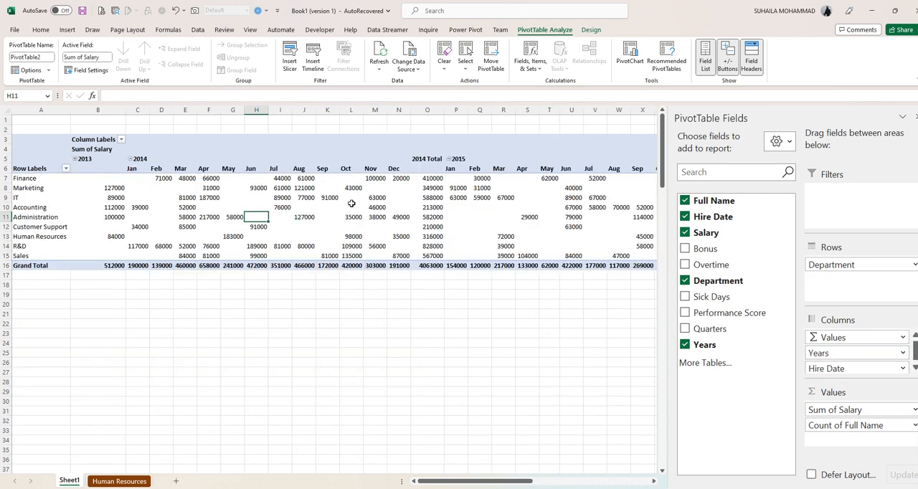
{"action": "mouse_move", "coordinate": [445, 263]}
{"action": "left_click_drag", "start_coordinate": [826, 358], "coordinate": [825, 280]}
- Try Years and Hire Date in Rows with Department in Columns, review the wide report, and restore the previous arrangement
{"action": "left_click_drag", "start_coordinate": [826, 353], "coordinate": [829, 294]}
{"action": "left_click_drag", "start_coordinate": [844, 264], "coordinate": [828, 352]}
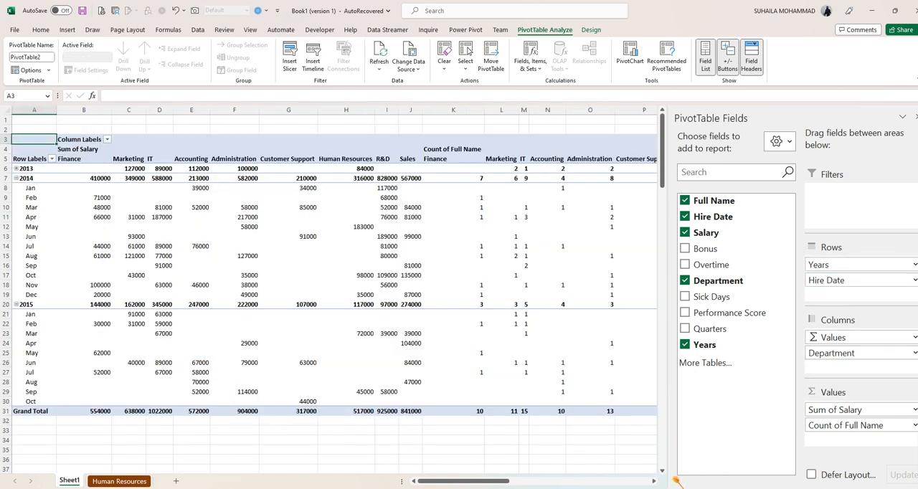
{"action": "scroll", "coordinate": [654, 483], "scroll_direction": "right", "scroll_amount": 7}
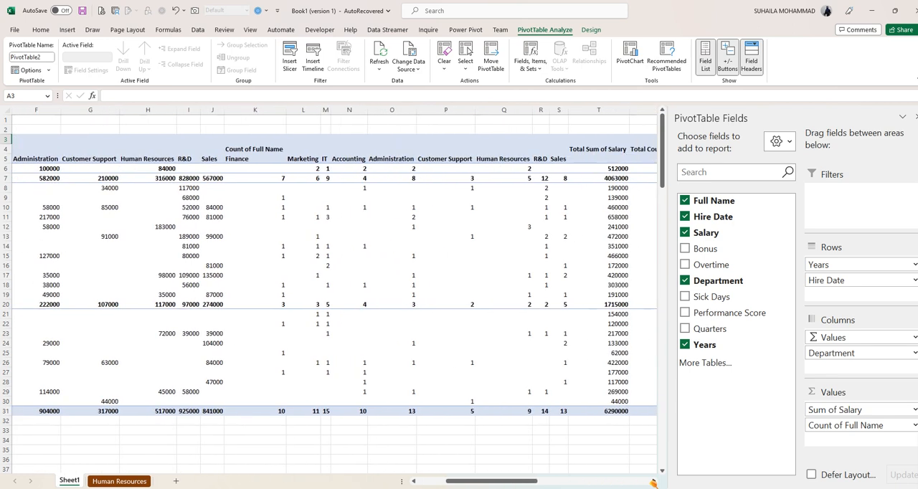
{"action": "scroll", "coordinate": [654, 483], "scroll_direction": "right", "scroll_amount": 1}
{"action": "left_click_drag", "start_coordinate": [504, 481], "coordinate": [458, 485]}
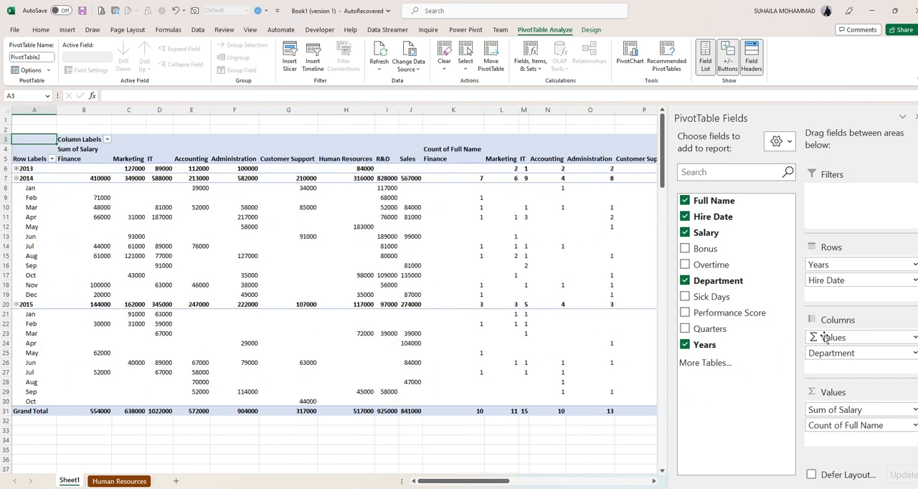
{"action": "mouse_move", "coordinate": [832, 357]}
{"action": "left_mouse_down"}
{"action": "mouse_move", "coordinate": [817, 262]}
{"action": "mouse_move", "coordinate": [834, 262]}
{"action": "mouse_move", "coordinate": [829, 357]}
{"action": "left_mouse_up"}
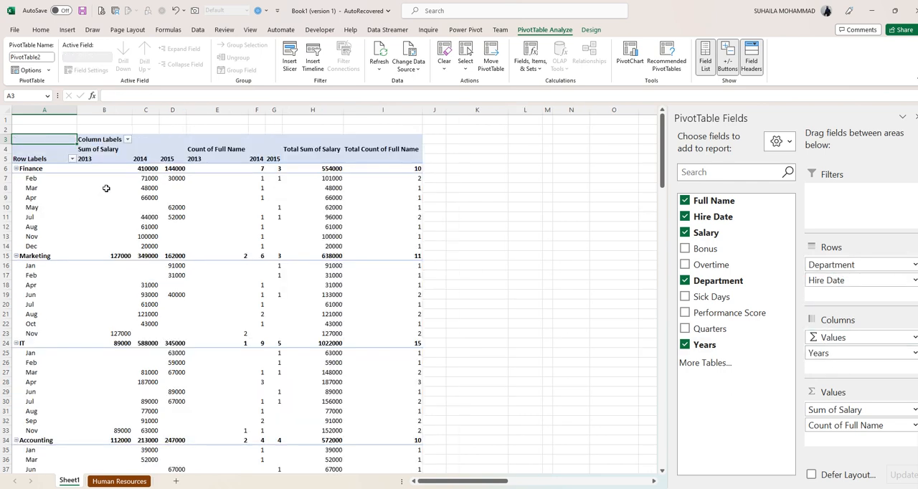
- Rename the PivotTable as DEPTSALARY
{"action": "mouse_move", "coordinate": [107, 189]}
{"action": "mouse_move", "coordinate": [235, 273]}
{"action": "left_click", "coordinate": [43, 59]}
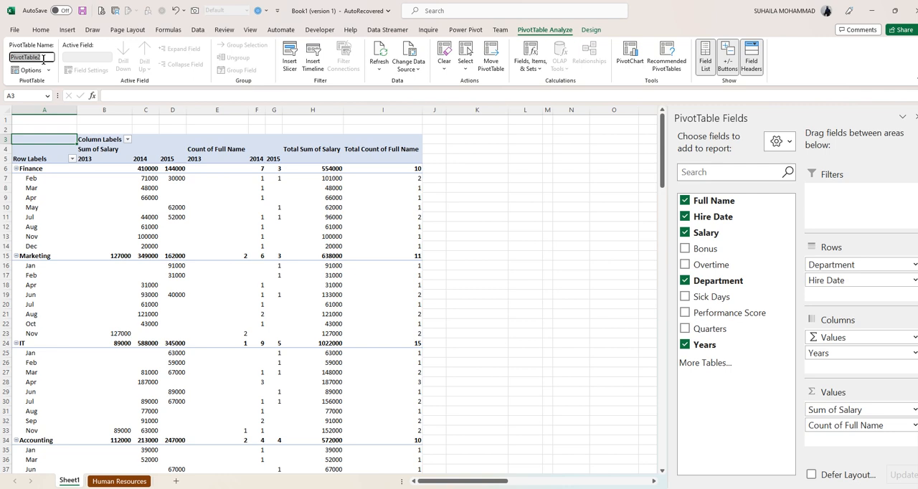
{"action": "type", "text": "SALARY"}
{"action": "key", "text": "Return"}
- Remove Hire Date from Rows and check the yearly salary and name count columns per department
{"action": "left_click_drag", "start_coordinate": [825, 281], "coordinate": [693, 295]}
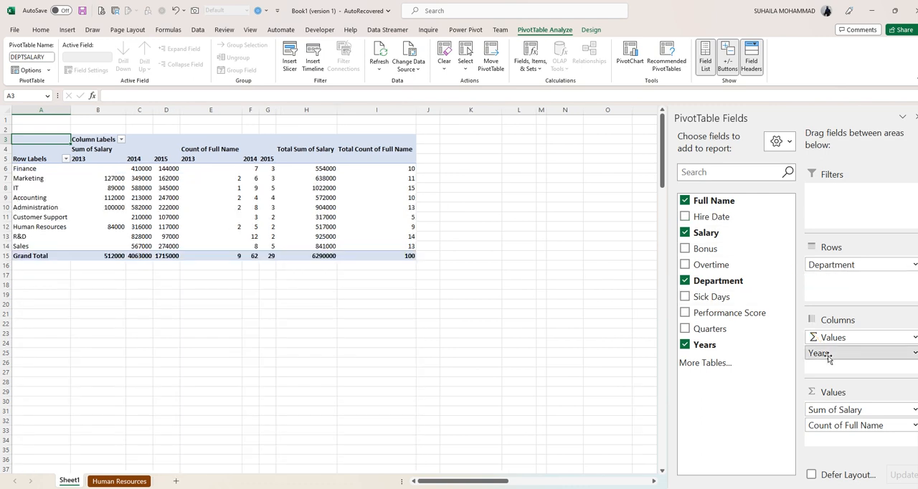
{"action": "left_click_drag", "start_coordinate": [829, 359], "coordinate": [832, 358]}
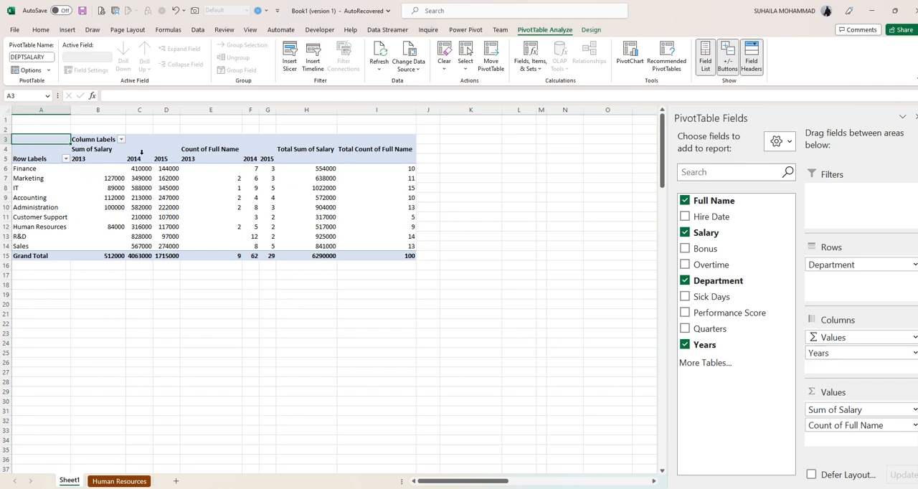
{"action": "left_click", "coordinate": [85, 161]}
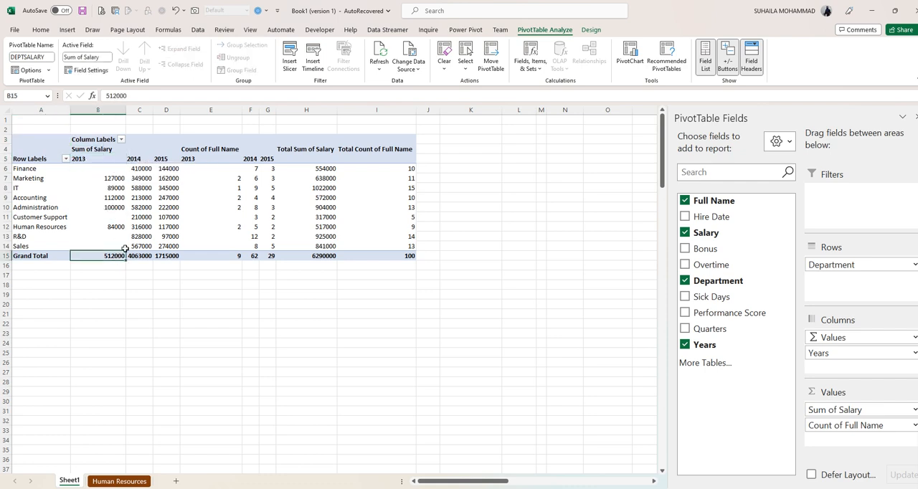
{"action": "left_click", "coordinate": [156, 160]}
{"action": "left_click", "coordinate": [158, 160]}
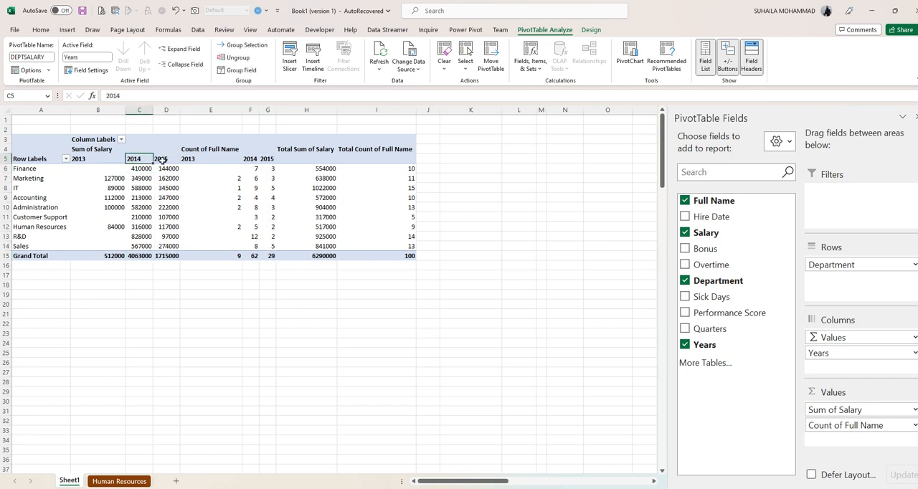
{"action": "left_click", "coordinate": [194, 159]}
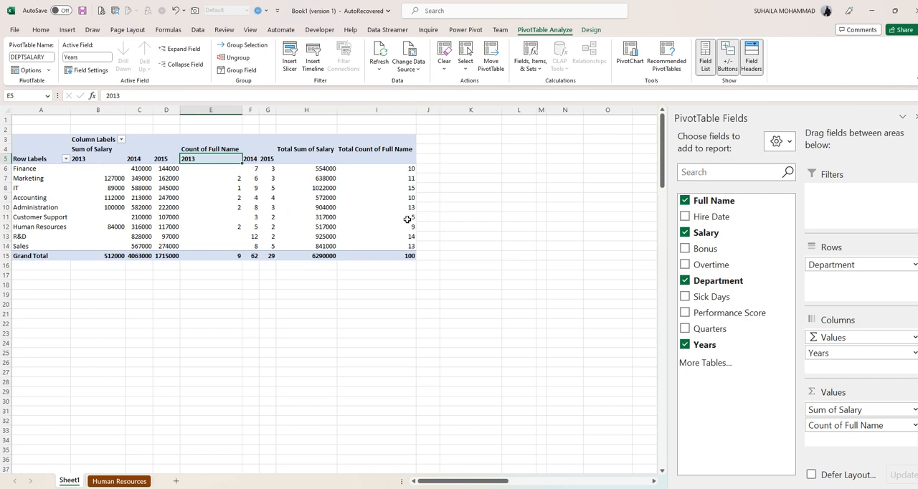
- Move Years into Rows below Department and apply a light blue style from the Light group to the PivotTable
{"action": "left_click_drag", "start_coordinate": [822, 352], "coordinate": [825, 285]}
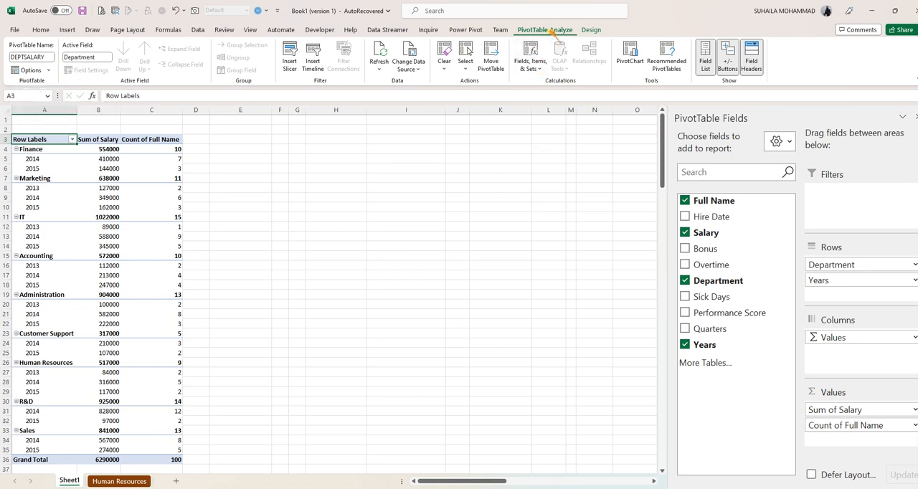
{"action": "left_click", "coordinate": [599, 31]}
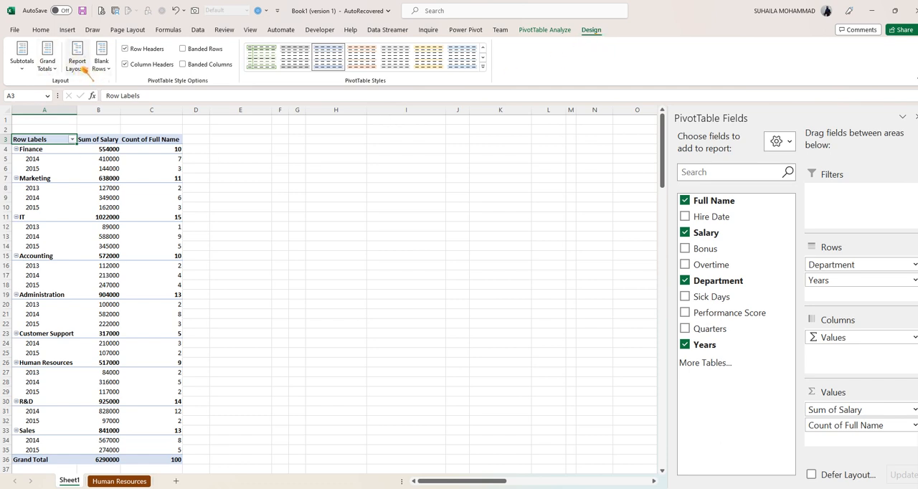
{"action": "left_click", "coordinate": [484, 66]}
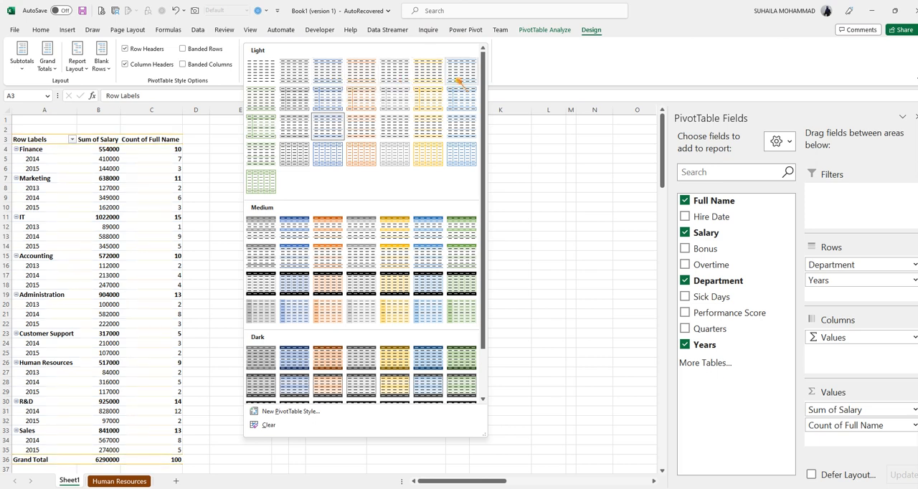
{"action": "left_click", "coordinate": [454, 105]}
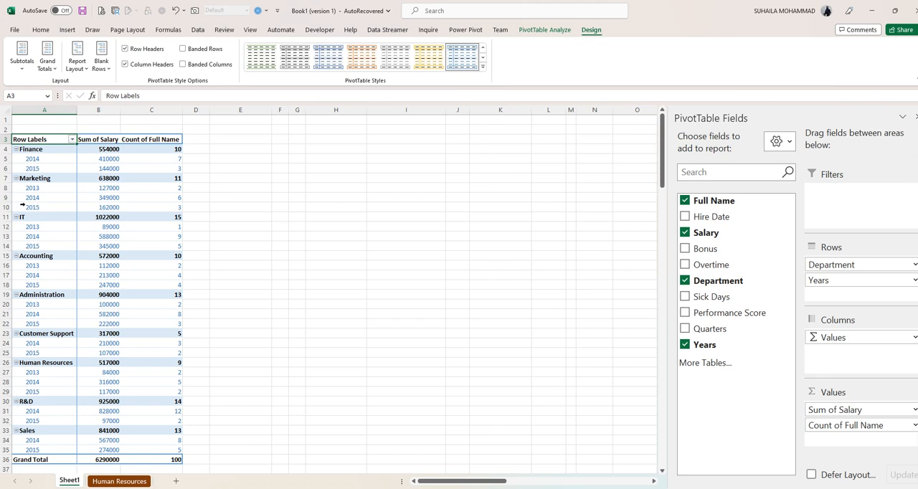
- Hide the PivotTable's subtotals and turn its grand totals off for rows and columns
{"action": "left_click", "coordinate": [22, 65]}
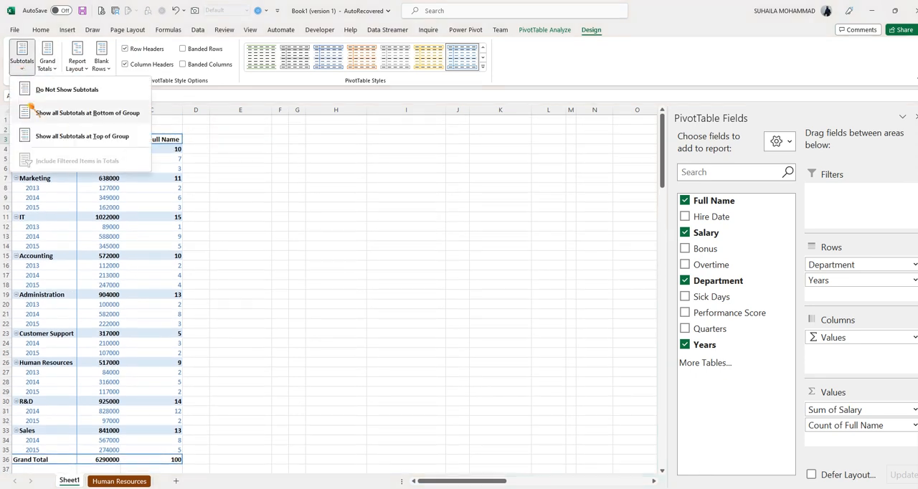
{"action": "left_click", "coordinate": [50, 89]}
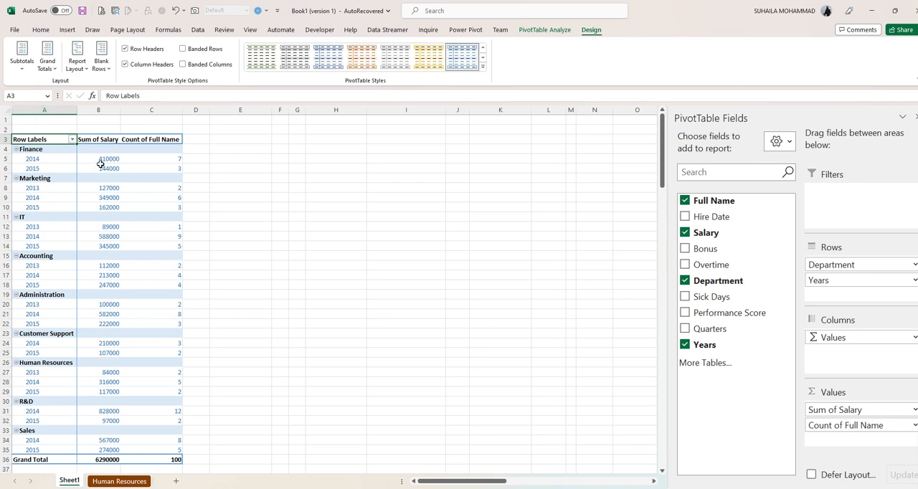
{"action": "scroll", "coordinate": [138, 312], "scroll_direction": "down", "scroll_amount": 5}
{"action": "scroll", "coordinate": [138, 312], "scroll_direction": "up", "scroll_amount": 5}
{"action": "left_click", "coordinate": [47, 63]}
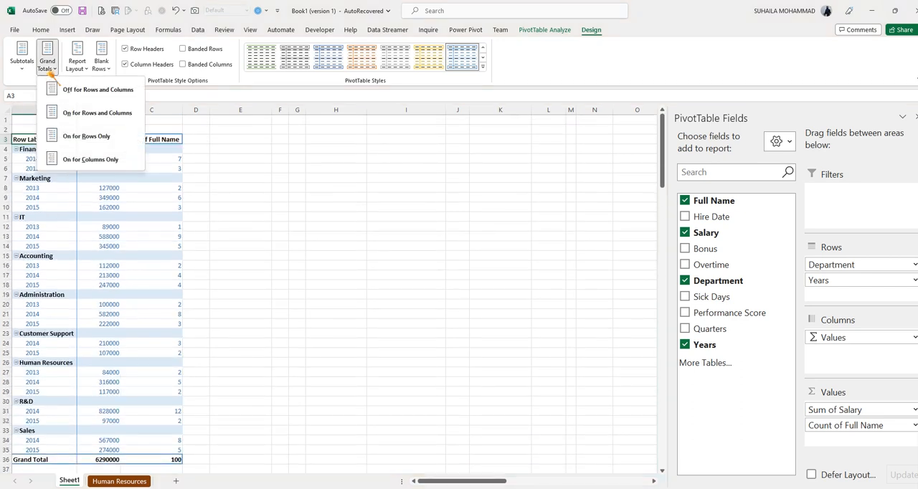
{"action": "left_click", "coordinate": [56, 94]}
{"action": "scroll", "coordinate": [141, 339], "scroll_direction": "down", "scroll_amount": 5}
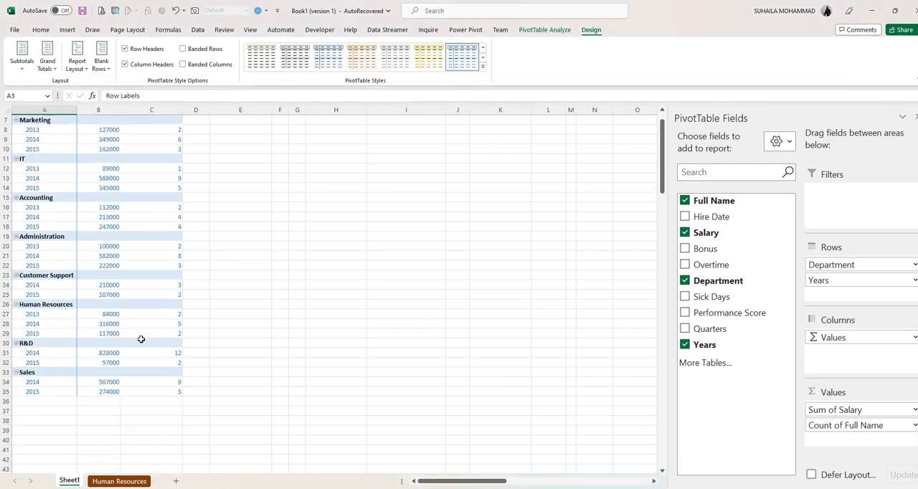
{"action": "scroll", "coordinate": [138, 335], "scroll_direction": "up", "scroll_amount": 5}
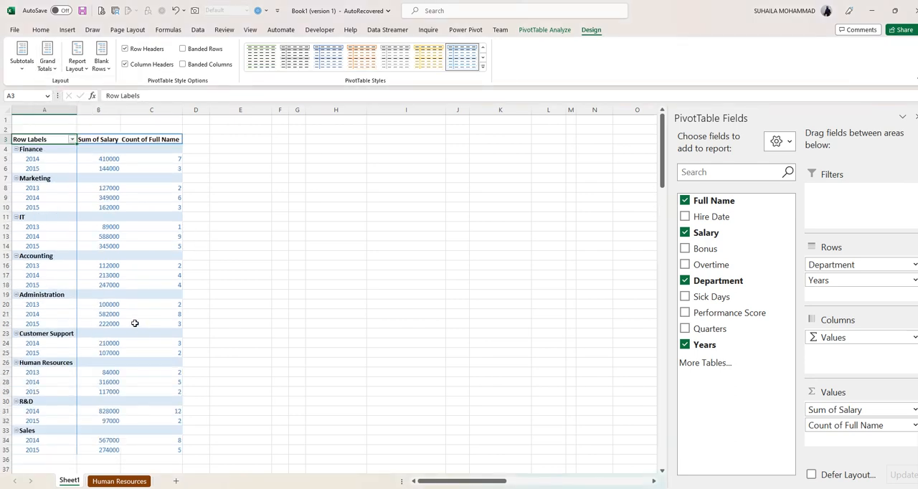
- Turn grand totals on for rows and columns and show all subtotals at the top of each group
{"action": "mouse_move", "coordinate": [91, 162]}
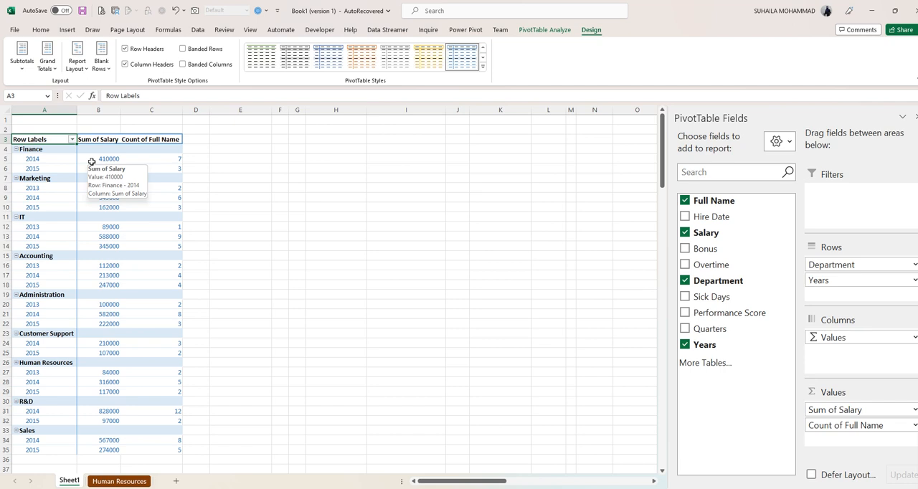
{"action": "left_click", "coordinate": [47, 58]}
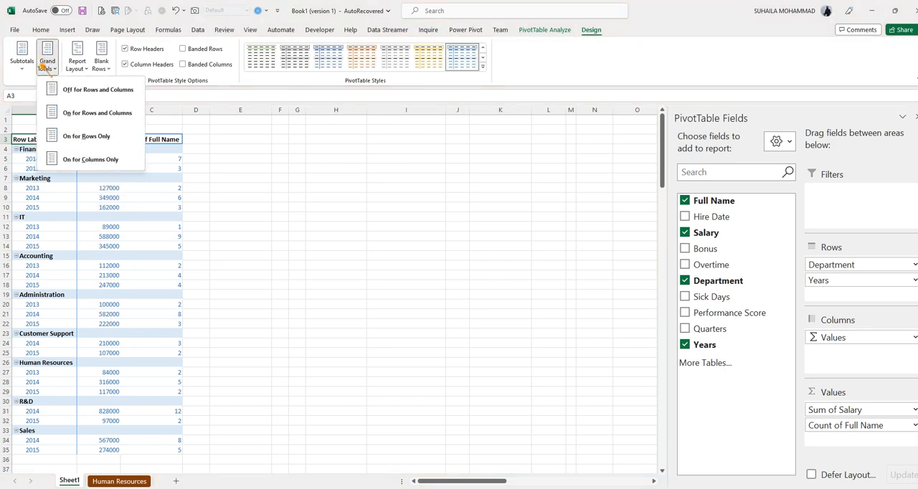
{"action": "left_click", "coordinate": [72, 113]}
{"action": "left_click", "coordinate": [22, 58]}
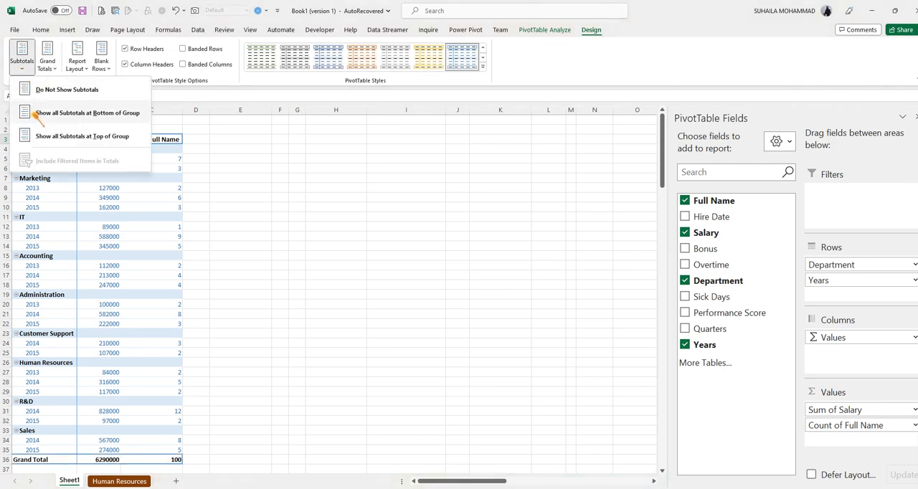
{"action": "left_click", "coordinate": [45, 135]}
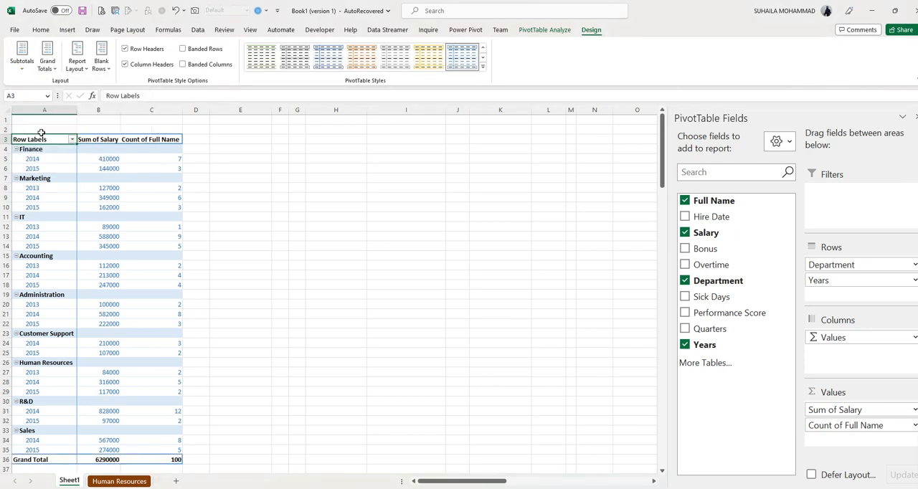
{"action": "left_click", "coordinate": [127, 218]}
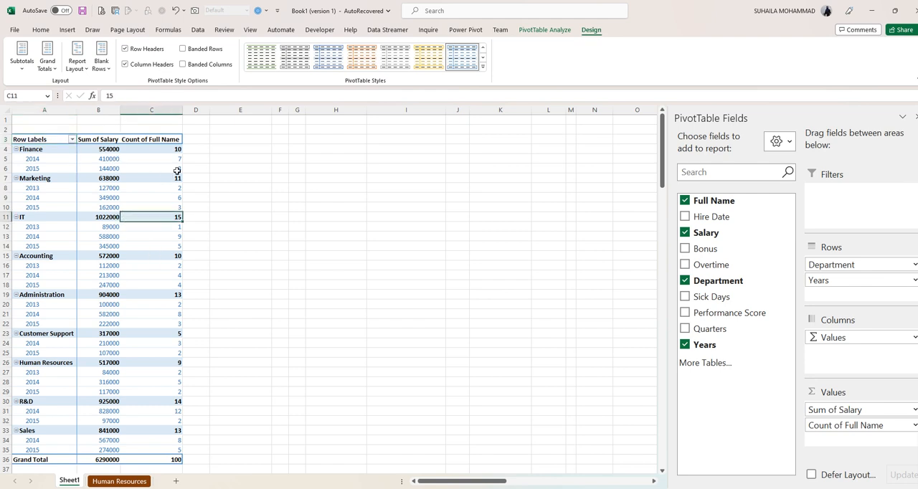
{"action": "mouse_move", "coordinate": [182, 166]}
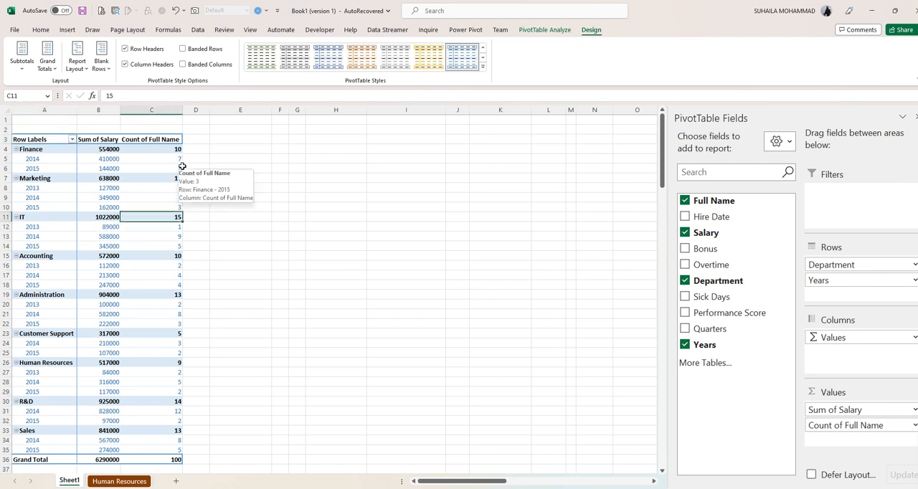
- Try the Compact Form report layout, and switch the PivotTable to Tabular Form
{"action": "left_click", "coordinate": [77, 63]}
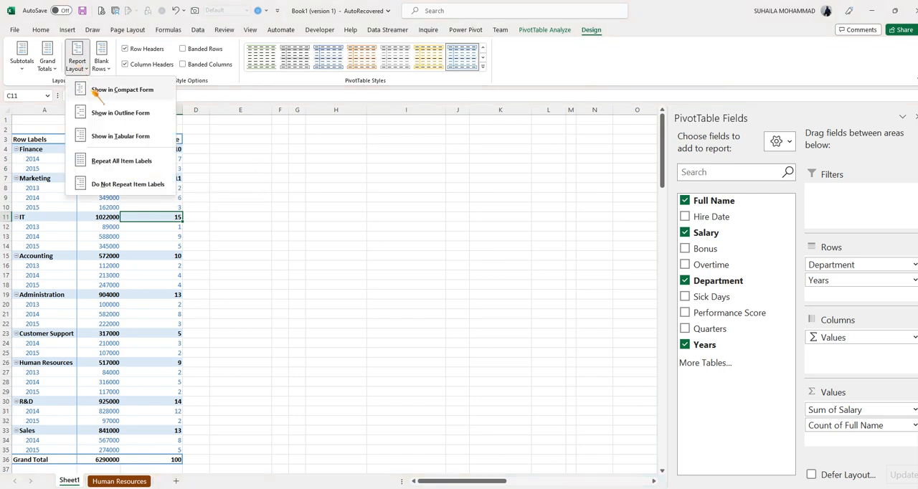
{"action": "left_click", "coordinate": [94, 89]}
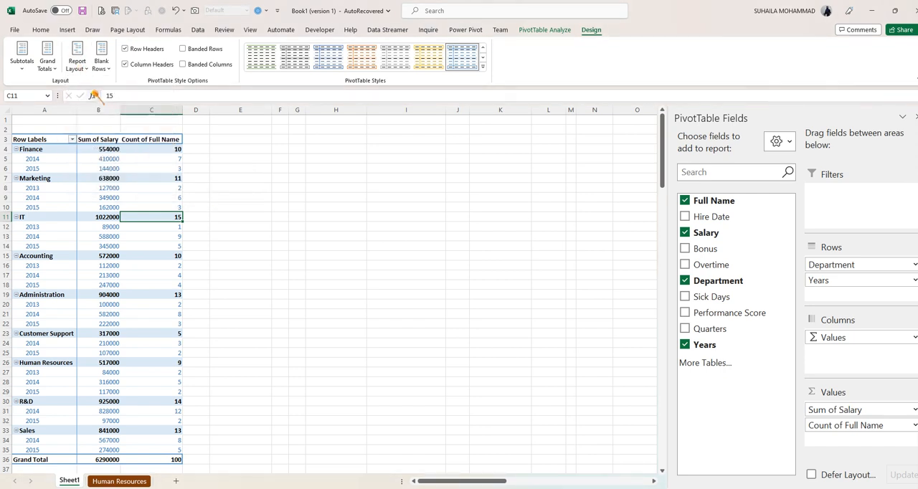
{"action": "left_click", "coordinate": [30, 141]}
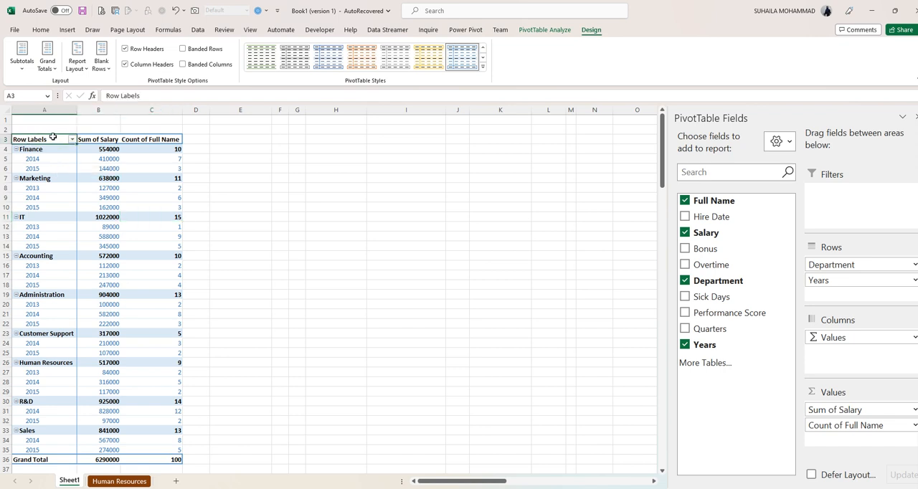
{"action": "left_click", "coordinate": [80, 66]}
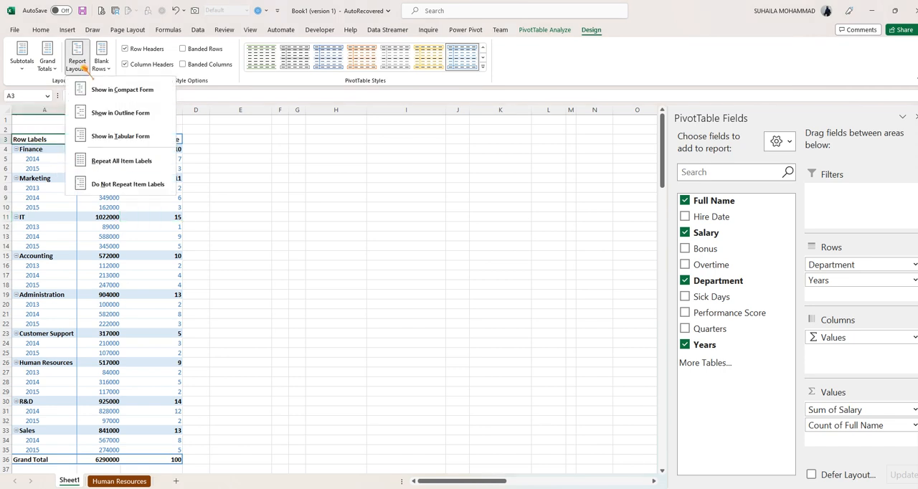
{"action": "left_click", "coordinate": [105, 136]}
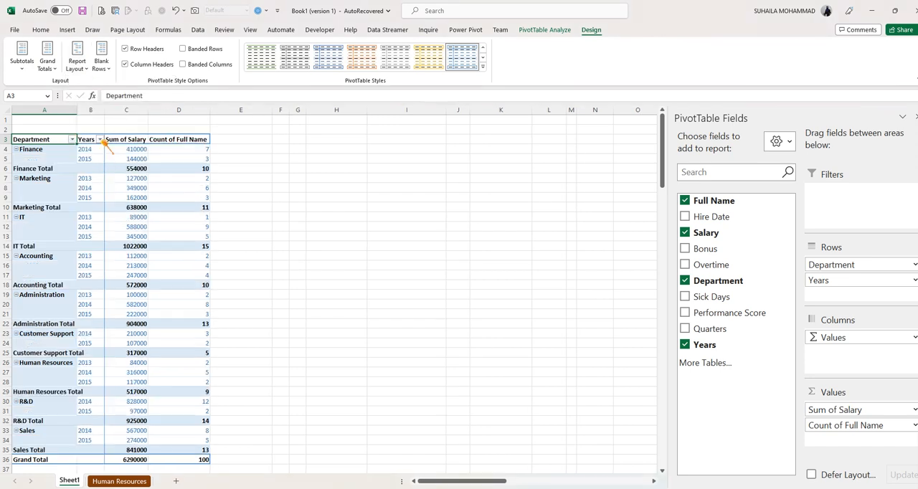
- Try the Outline Form report layout and return the PivotTable to Tabular Form
{"action": "left_click", "coordinate": [133, 197]}
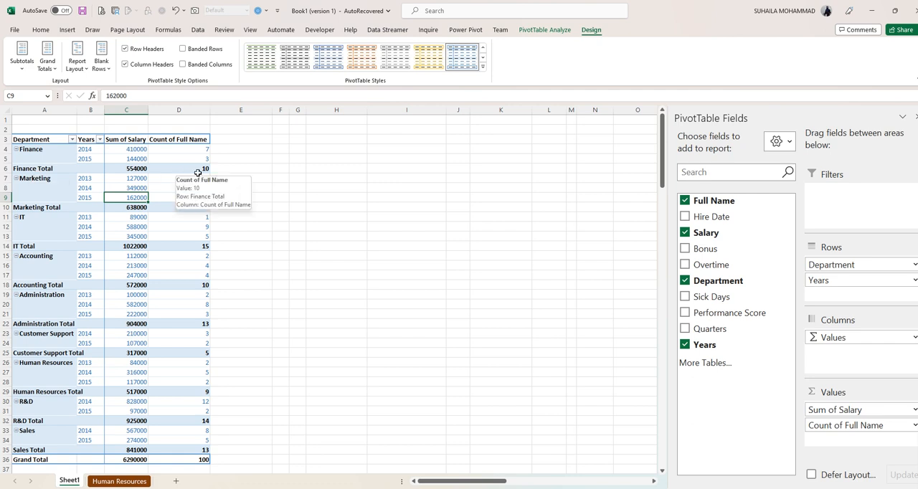
{"action": "left_click", "coordinate": [76, 59]}
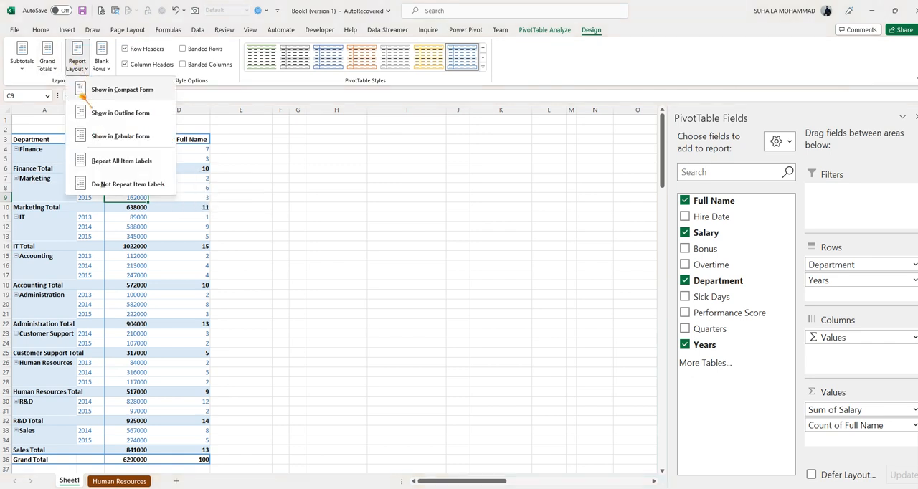
{"action": "left_click", "coordinate": [89, 120]}
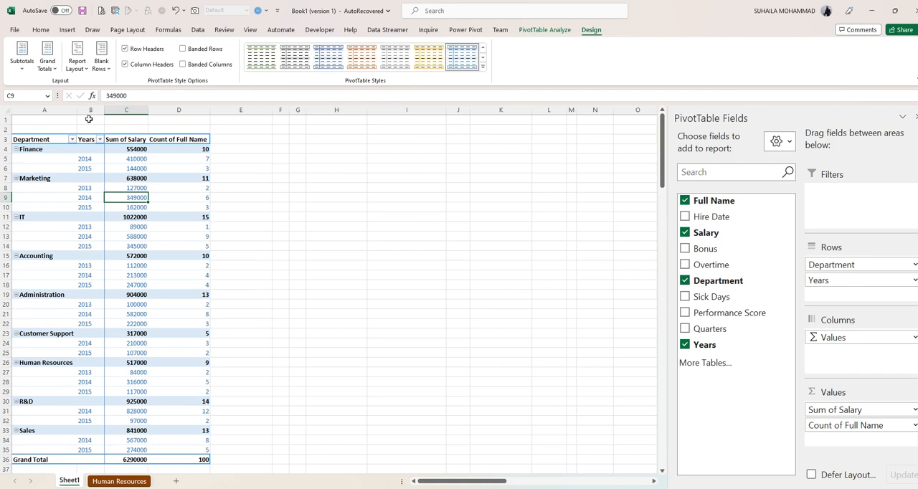
{"action": "left_click", "coordinate": [77, 59]}
{"action": "left_click", "coordinate": [93, 135]}
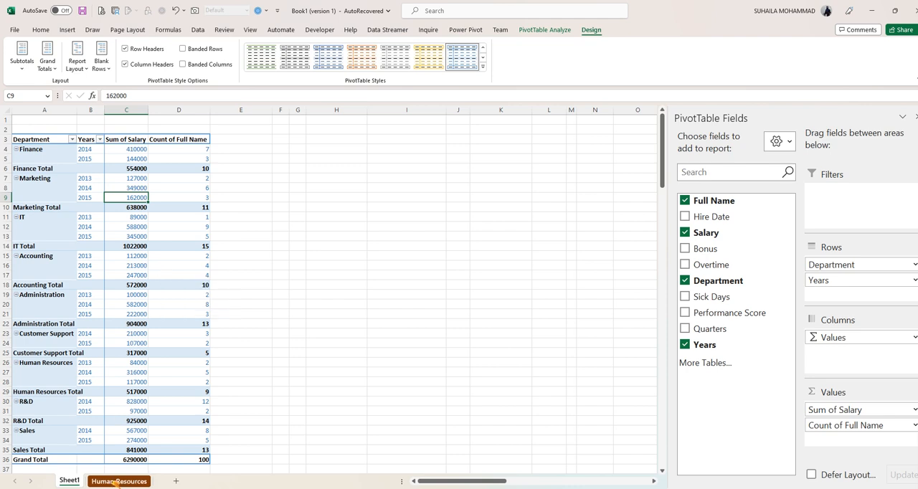
- Rename the pivot table's worksheet as PVT TBL
{"action": "left_click", "coordinate": [70, 481]}
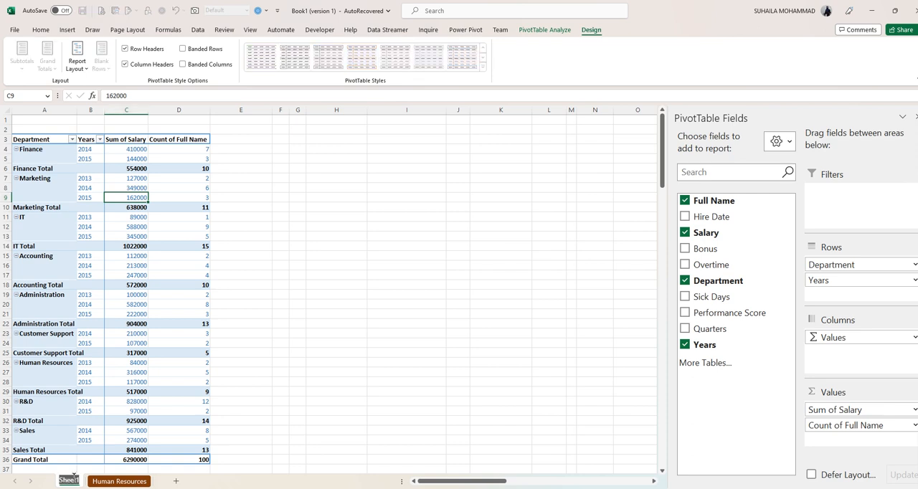
{"action": "type", "text": "PVT TBL"}
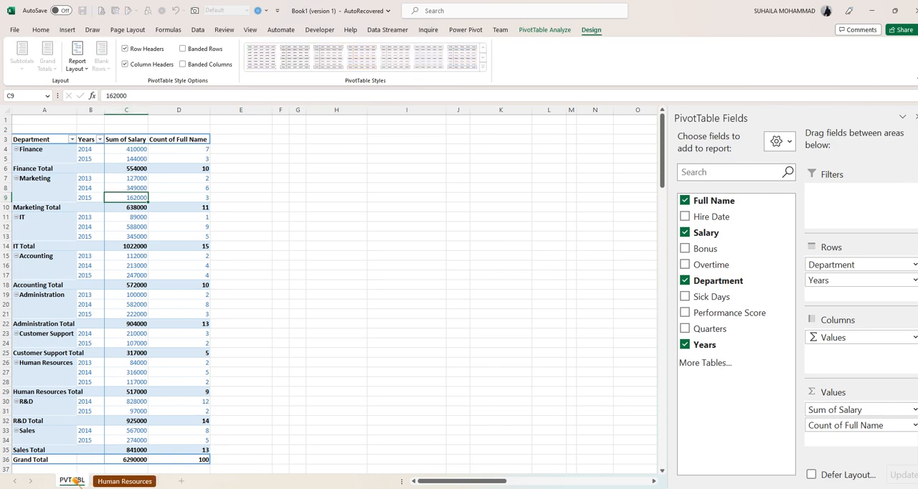
{"action": "key", "text": "Return"}
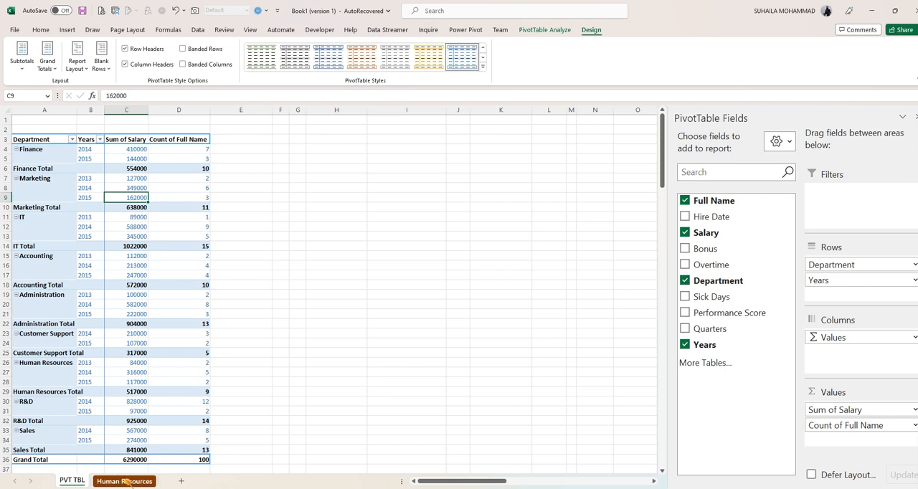
{"action": "left_click", "coordinate": [134, 208]}
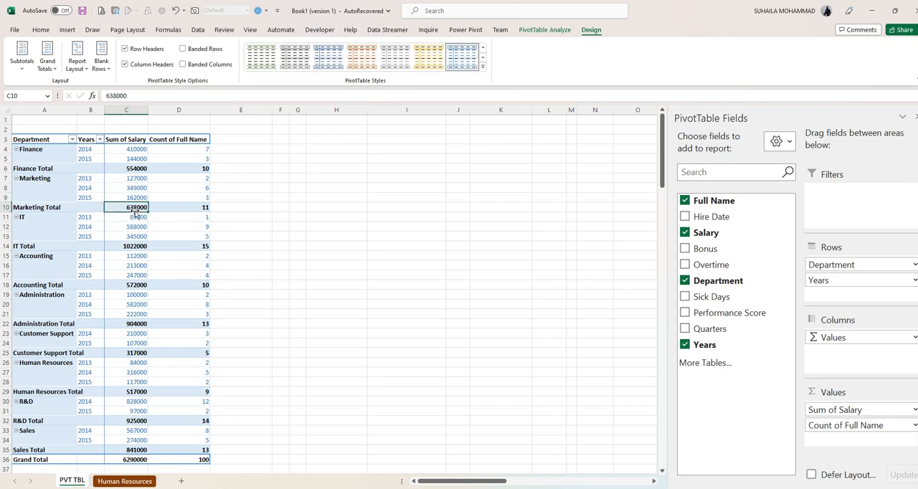
- Close the PivotTable field list and display it again
{"action": "left_click", "coordinate": [547, 32]}
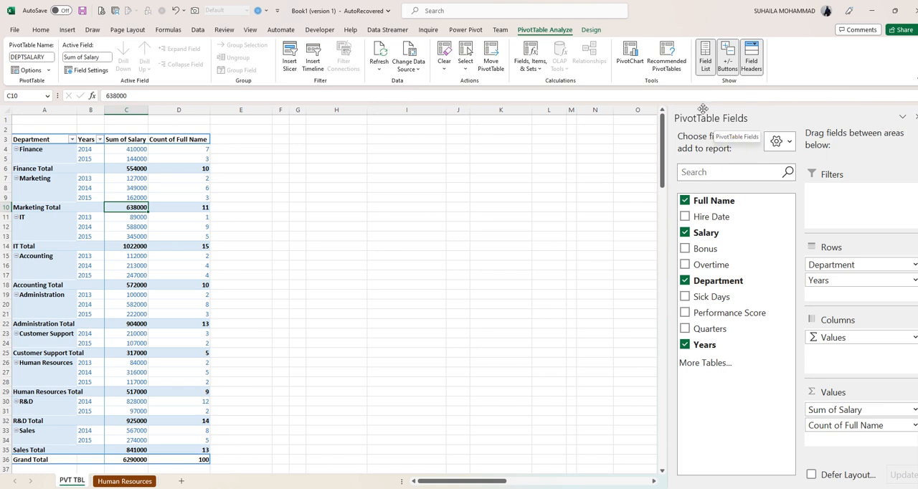
{"action": "left_click", "coordinate": [915, 117]}
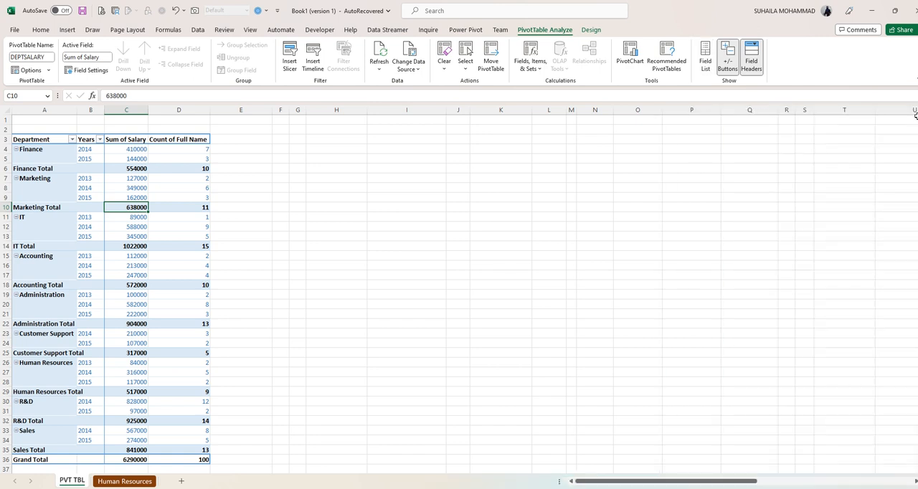
{"action": "left_click", "coordinate": [95, 218]}
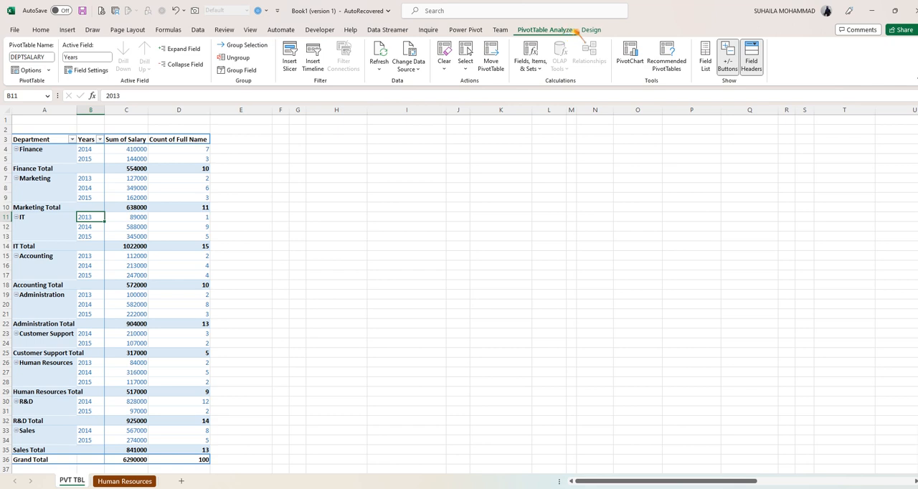
{"action": "left_click", "coordinate": [706, 55]}
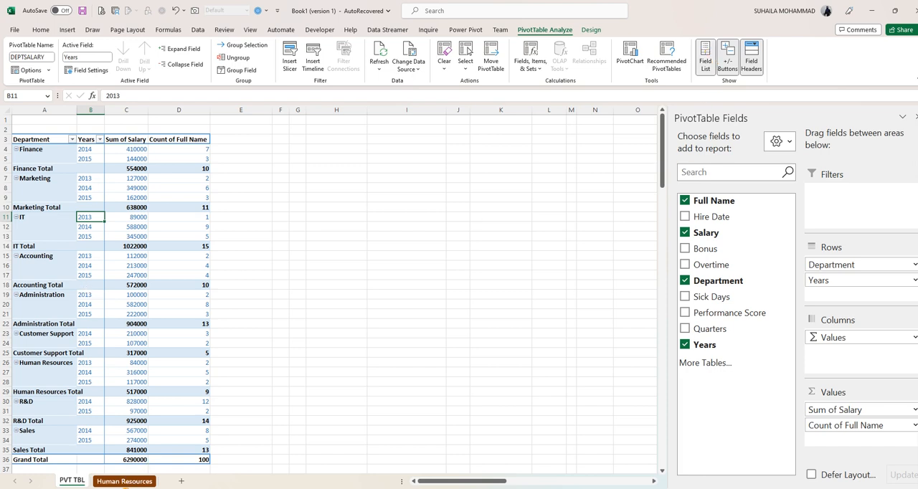
- Go back to the Human Resources sheet and review the ANALYZE plan for the remaining pivot tables
{"action": "left_click", "coordinate": [123, 481]}
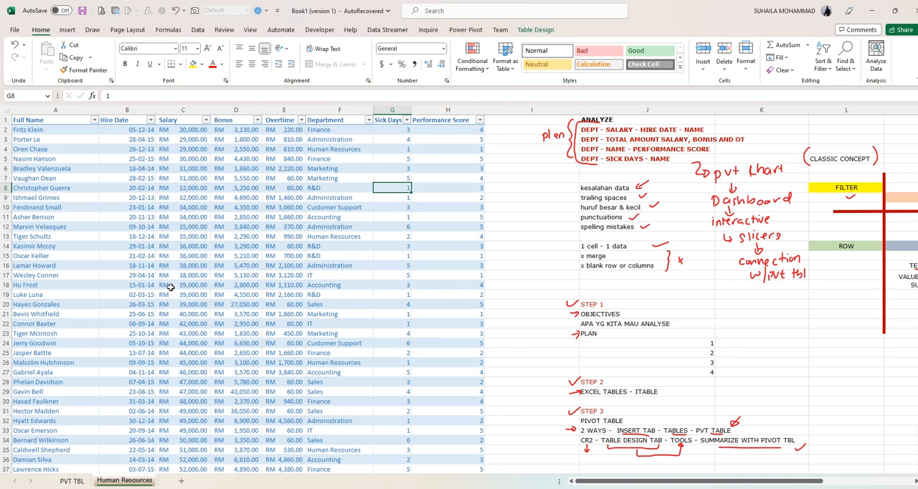
{"action": "scroll", "coordinate": [308, 287], "scroll_direction": "up", "scroll_amount": 3}
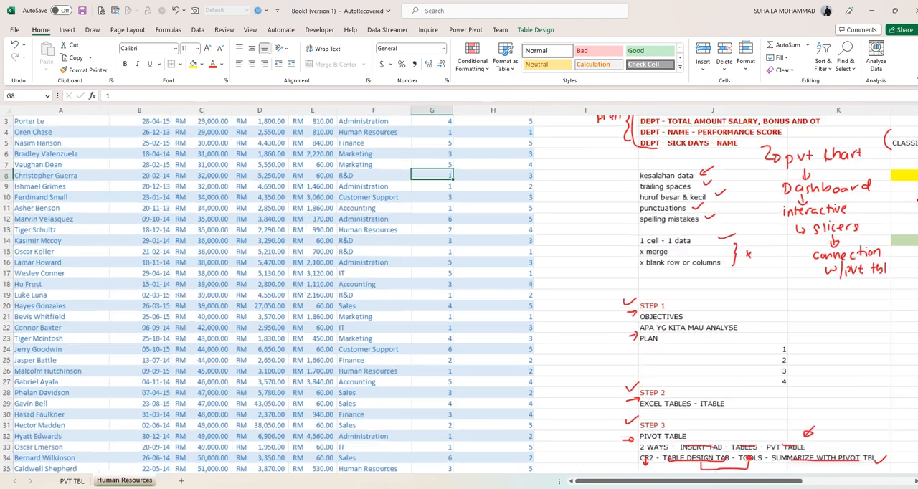
{"action": "scroll", "coordinate": [287, 293], "scroll_direction": "up", "scroll_amount": 1}
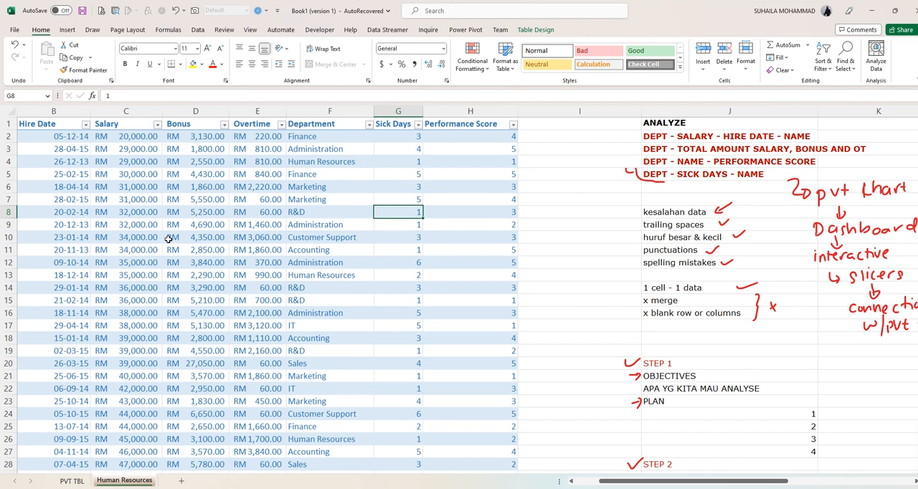
- Create a PivotTable from HRTABLE on the existing PVT TBL worksheet at cell K3
{"action": "left_click_drag", "start_coordinate": [217, 226], "coordinate": [216, 234]}
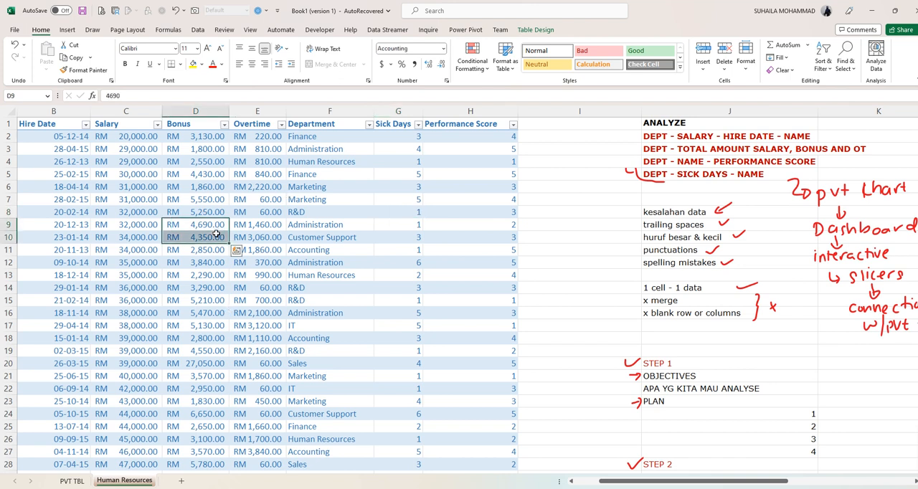
{"action": "left_click", "coordinate": [201, 220]}
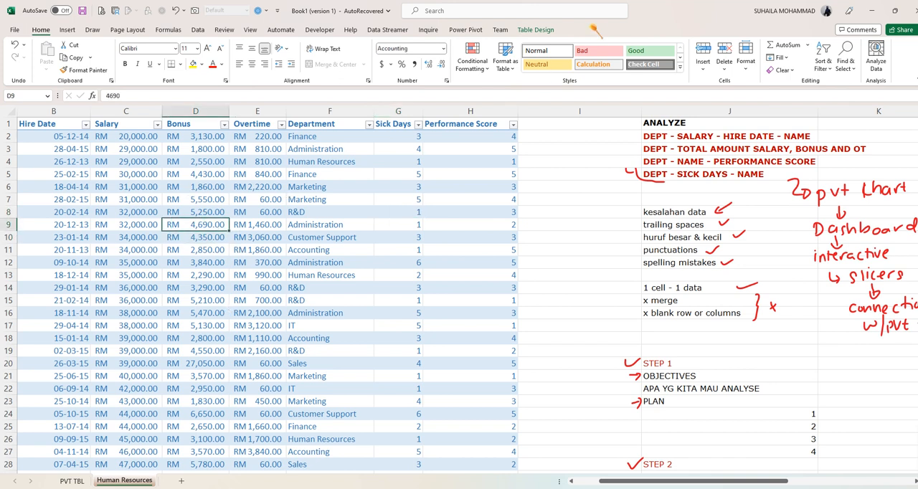
{"action": "left_click", "coordinate": [534, 29]}
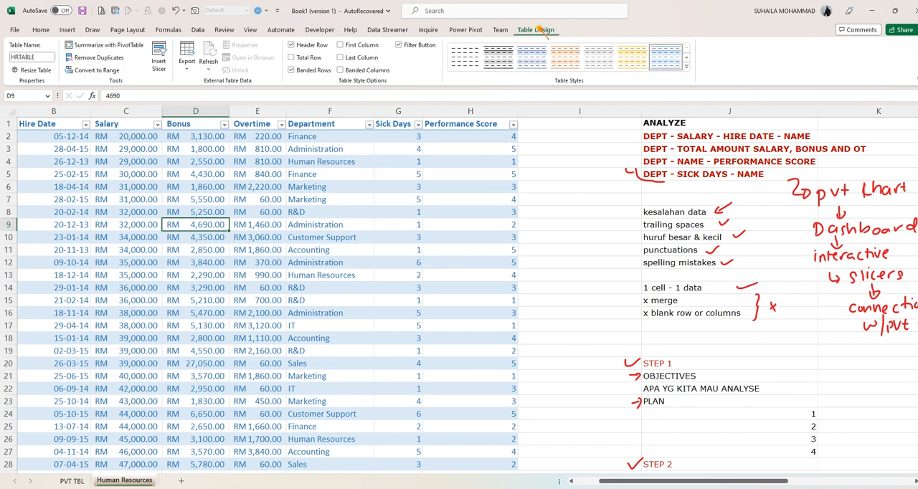
{"action": "left_click", "coordinate": [107, 44]}
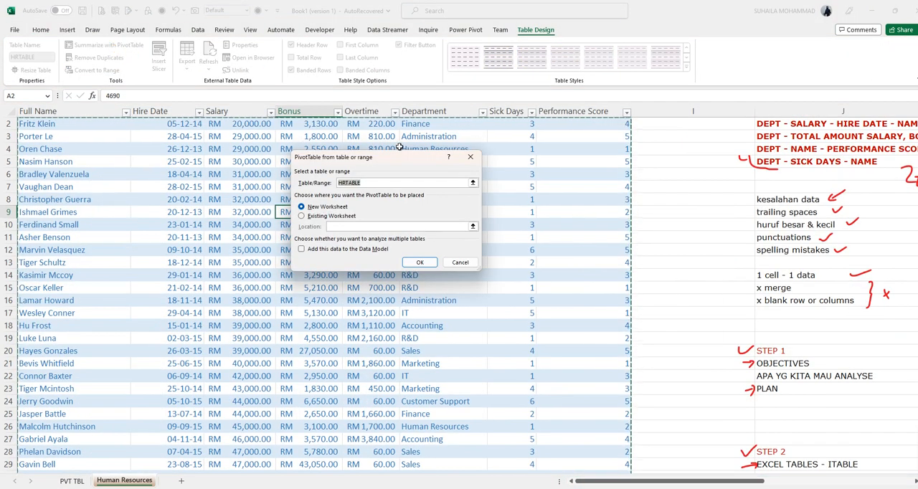
{"action": "left_click_drag", "start_coordinate": [380, 162], "coordinate": [314, 178]}
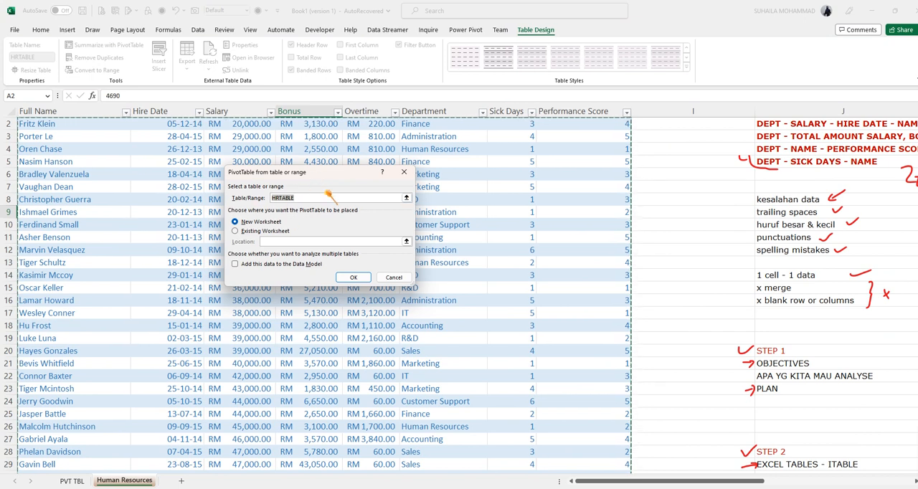
{"action": "left_click", "coordinate": [235, 231]}
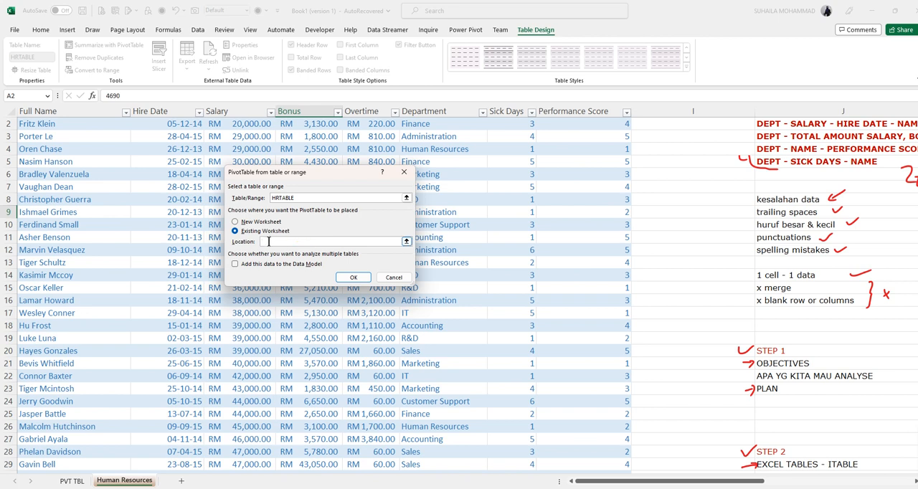
{"action": "left_click", "coordinate": [407, 241]}
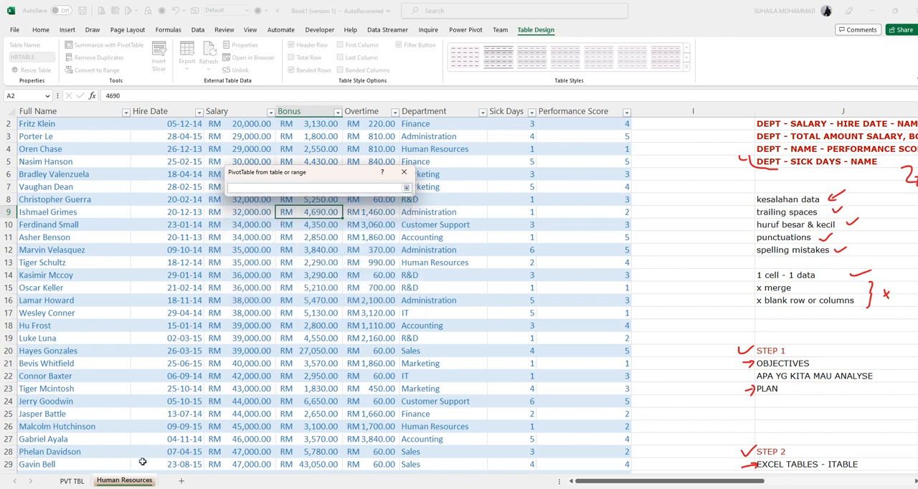
{"action": "left_click", "coordinate": [77, 483]}
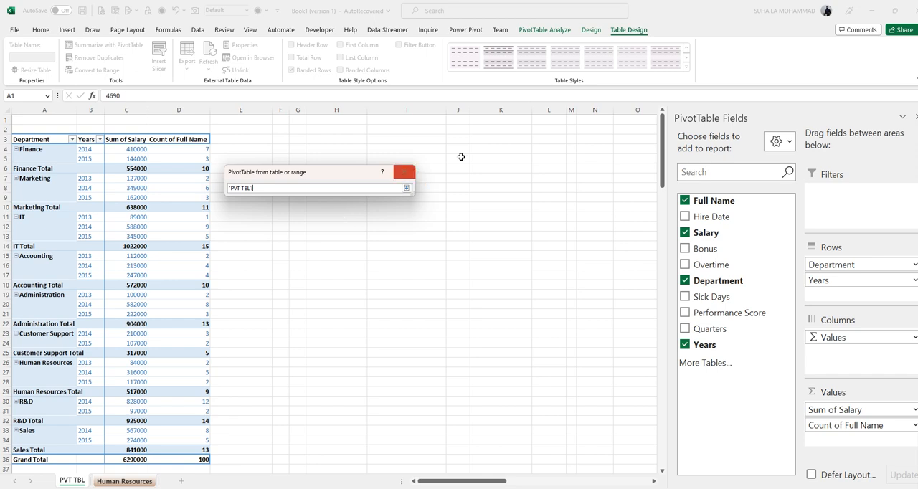
{"action": "left_click", "coordinate": [507, 140]}
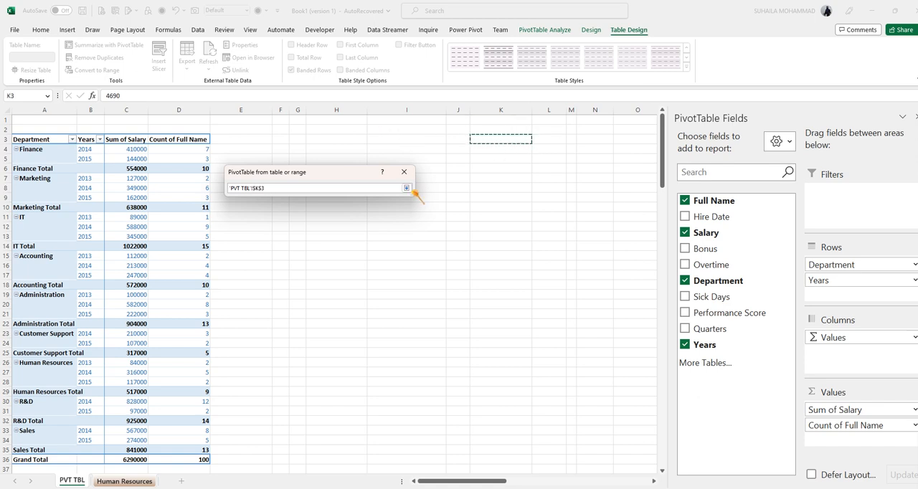
{"action": "left_click", "coordinate": [406, 188]}
{"action": "left_click", "coordinate": [347, 278]}
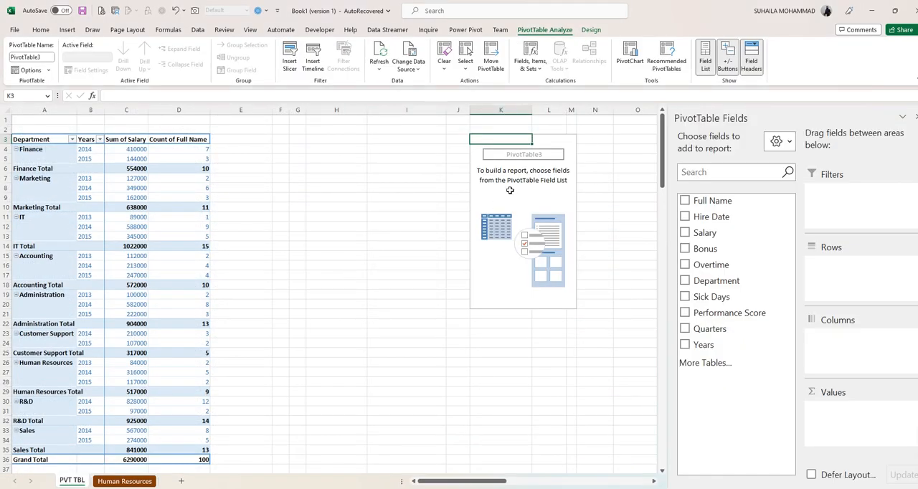
- Check the plan on the Human Resources sheet and add Department, Salary, Bonus and Overtime to the new PivotTable
{"action": "left_click", "coordinate": [122, 483]}
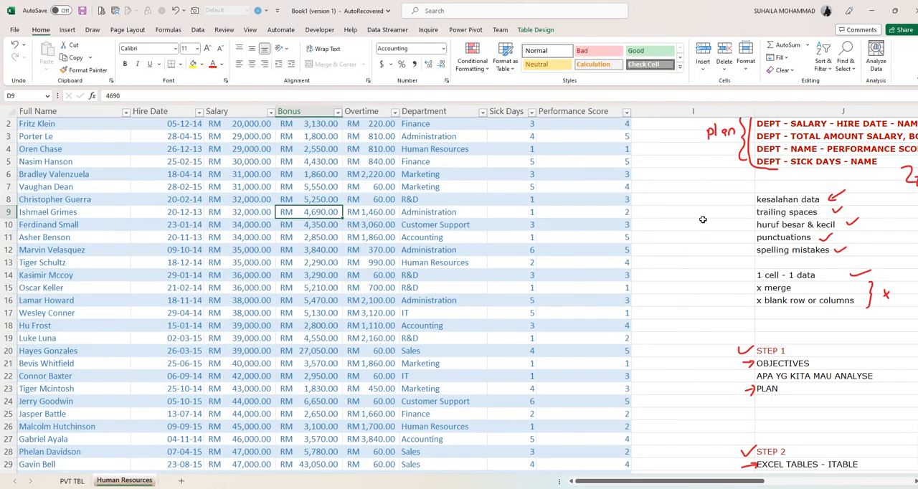
{"action": "left_click_drag", "start_coordinate": [761, 483], "coordinate": [786, 479]}
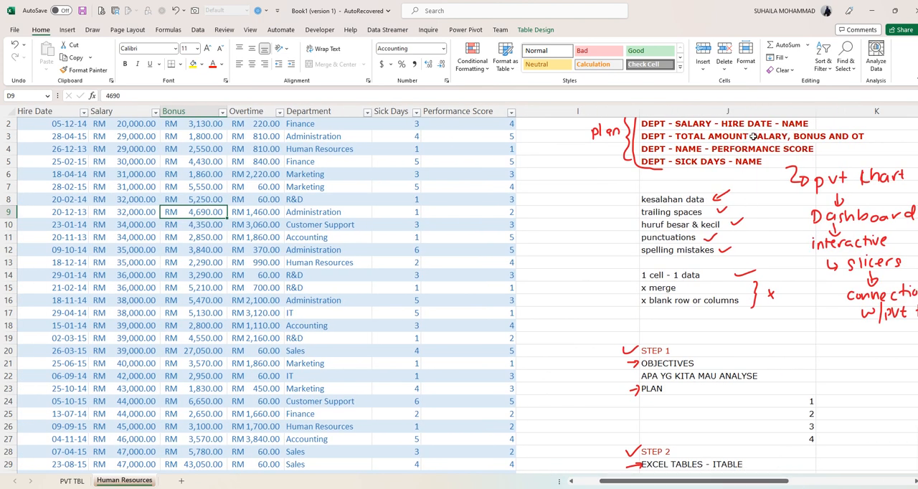
{"action": "left_click", "coordinate": [71, 481]}
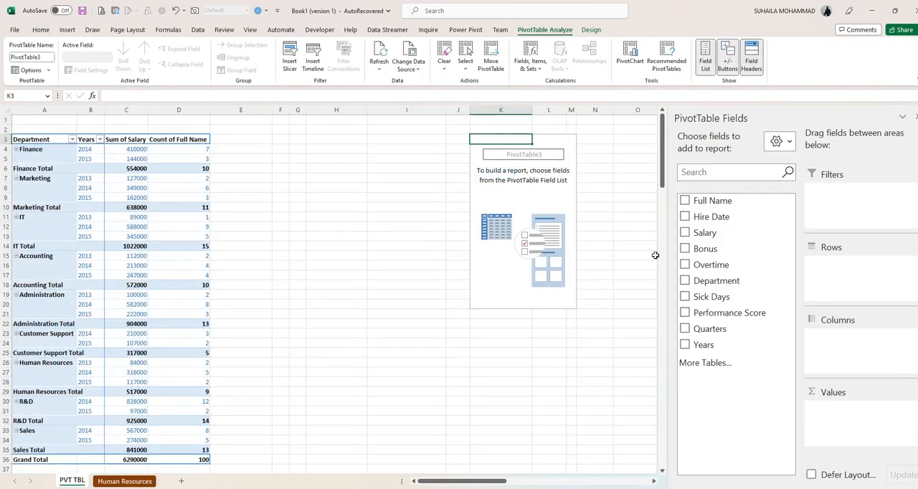
{"action": "left_click", "coordinate": [685, 280]}
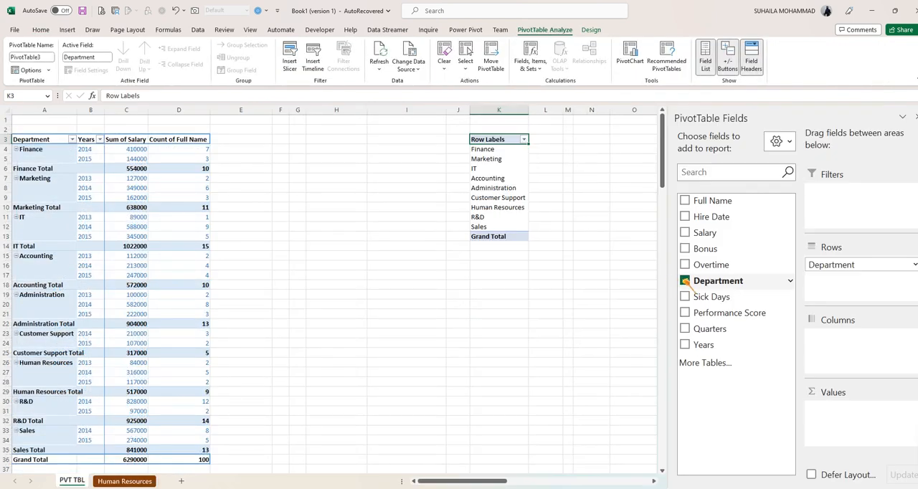
{"action": "left_click", "coordinate": [685, 232]}
{"action": "left_click", "coordinate": [685, 248]}
{"action": "left_click", "coordinate": [685, 264]}
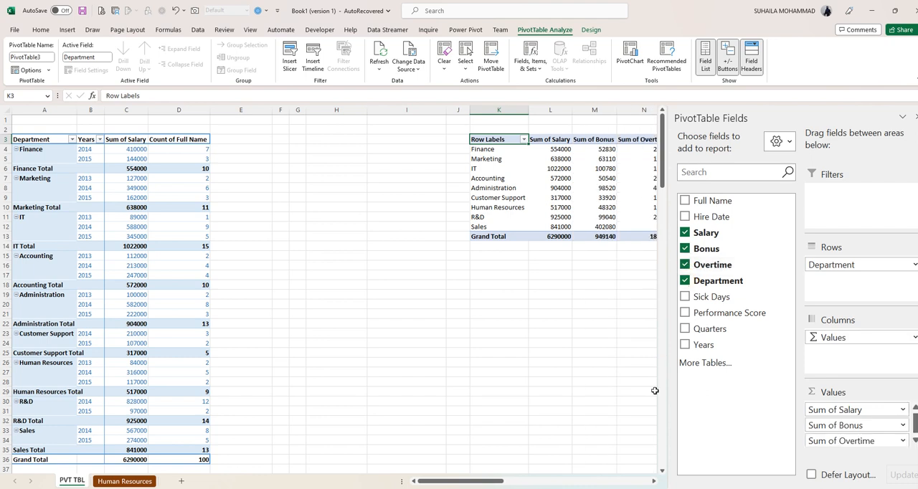
- Format the salary, bonus and overtime sums, including grand totals, in the English (Malaysia) RM accounting format
{"action": "left_click", "coordinate": [653, 481]}
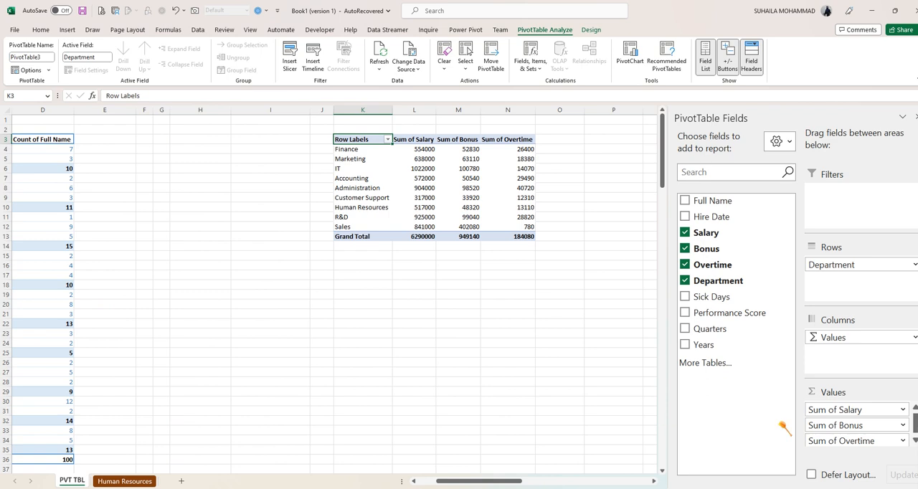
{"action": "left_click_drag", "start_coordinate": [415, 151], "coordinate": [495, 235]}
{"action": "left_click", "coordinate": [43, 30]}
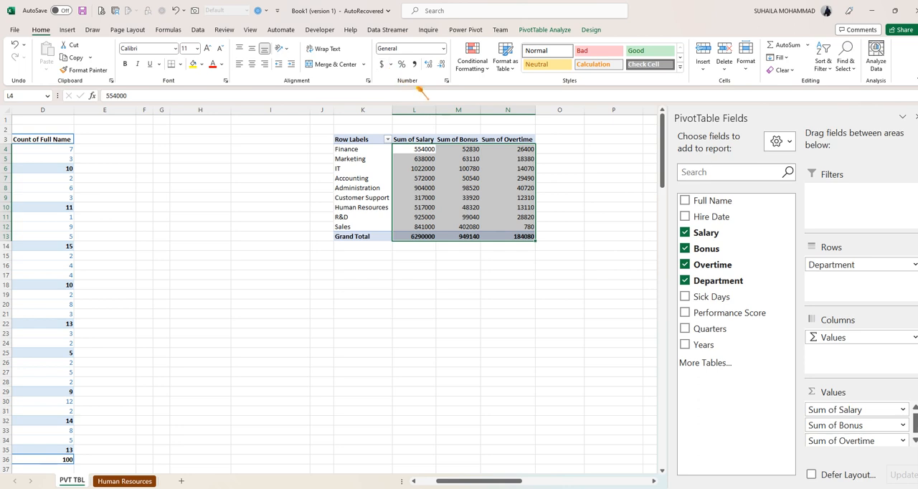
{"action": "left_click", "coordinate": [391, 65]}
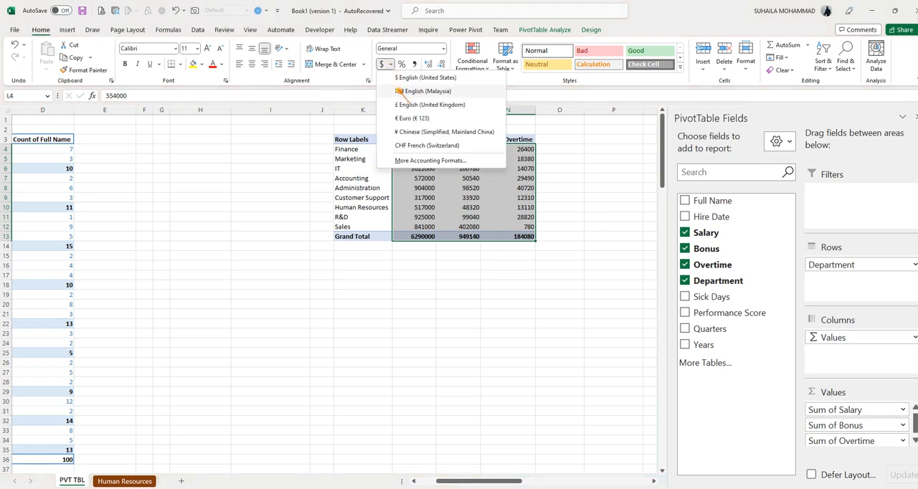
{"action": "left_click", "coordinate": [400, 92]}
{"action": "left_click", "coordinate": [473, 263]}
{"action": "left_click_drag", "start_coordinate": [356, 313], "coordinate": [357, 303]}
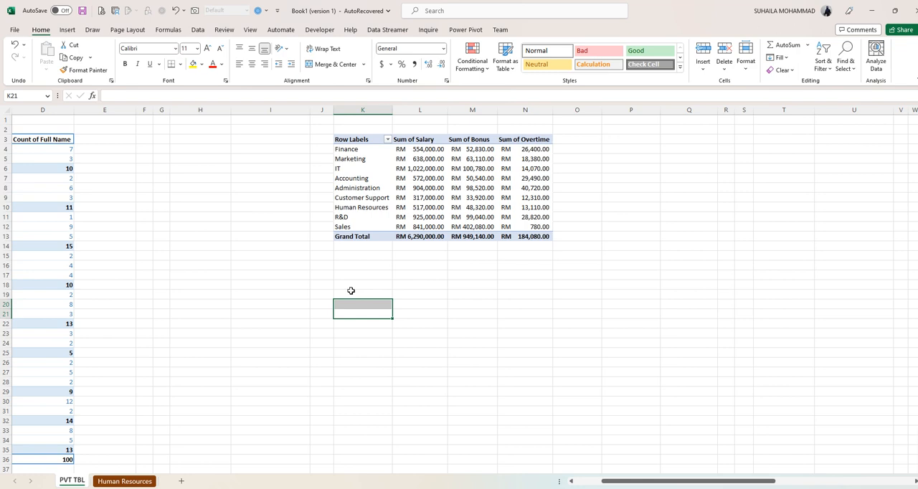
- Consult the plan on the Human Resources sheet and name the second PivotTable on PVT TBL TTLAMOUNT
{"action": "left_click", "coordinate": [132, 481]}
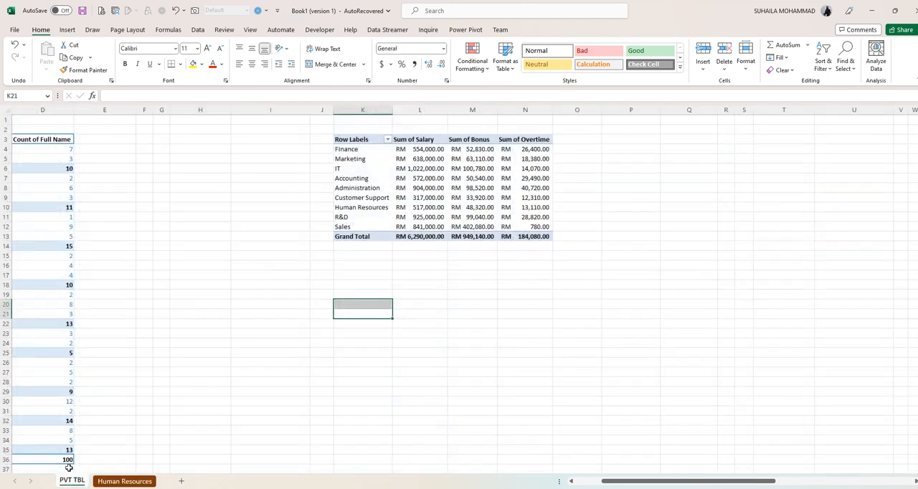
{"action": "left_click", "coordinate": [69, 481]}
{"action": "left_click", "coordinate": [423, 188]}
{"action": "left_click", "coordinate": [545, 29]}
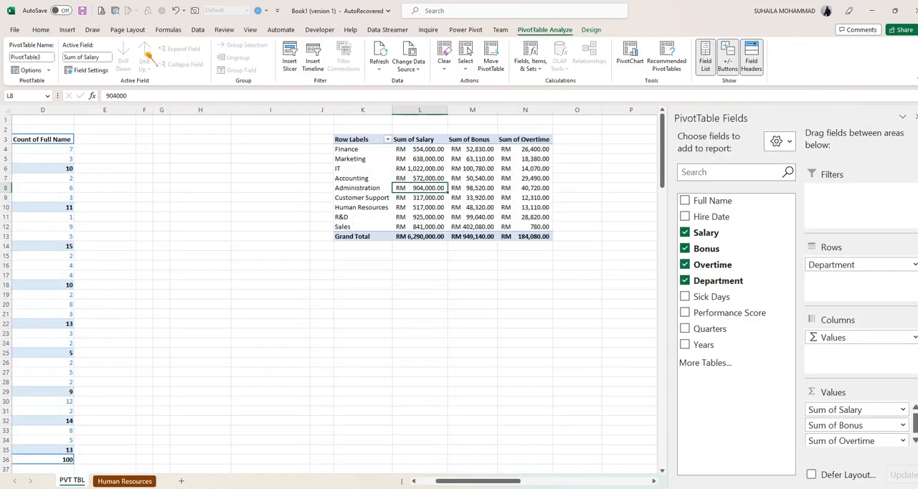
{"action": "left_click", "coordinate": [34, 57]}
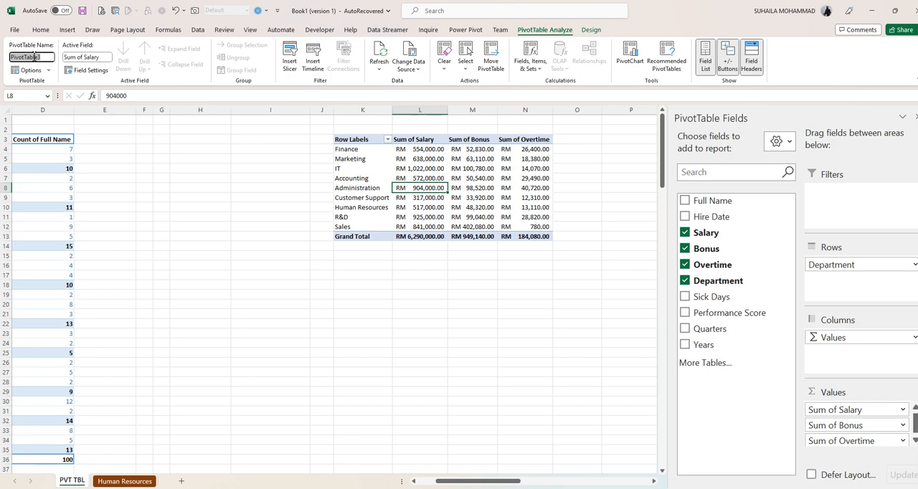
{"action": "type", "text": "TTLAMOUNT"}
{"action": "key", "text": "Return"}
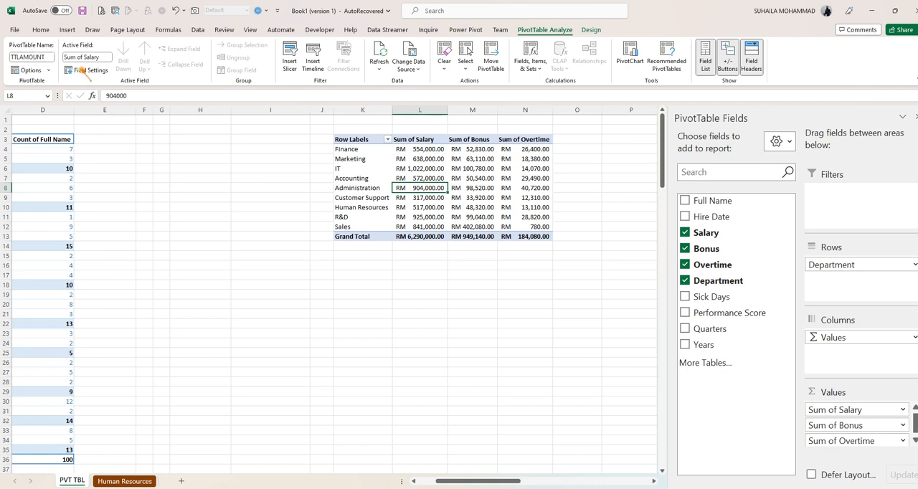
- Apply the light yellow PivotTable style to TTLAMOUNT and show its report in Tabular Form
{"action": "left_click", "coordinate": [589, 31]}
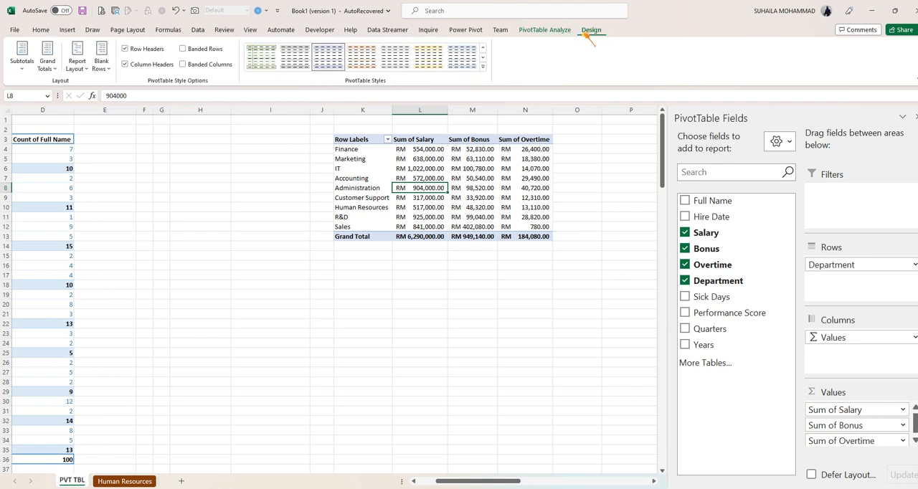
{"action": "left_click", "coordinate": [428, 58]}
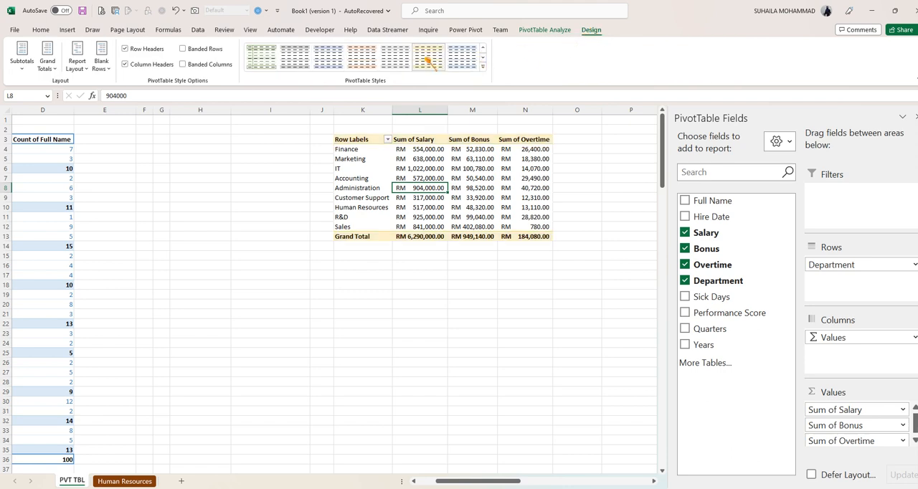
{"action": "left_click", "coordinate": [77, 63]}
{"action": "left_click", "coordinate": [101, 137]}
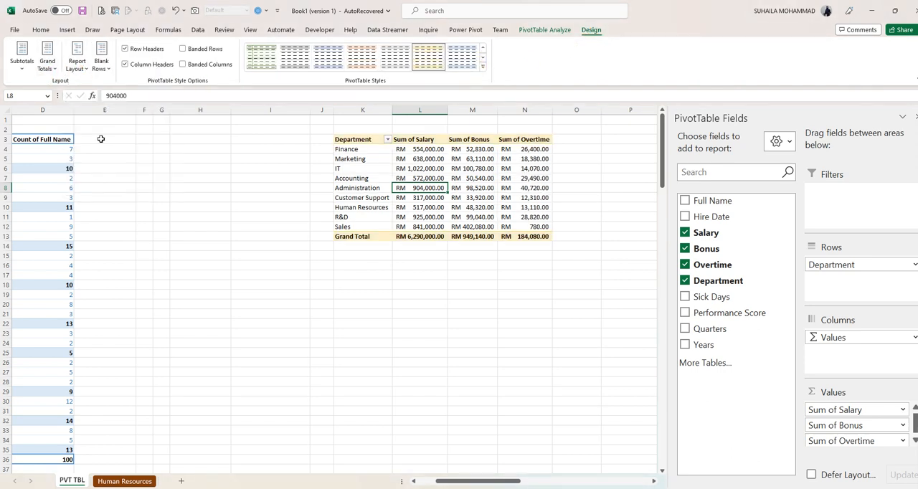
- Switch the TTLAMOUNT report layout to Outline Form
{"action": "left_click", "coordinate": [77, 62]}
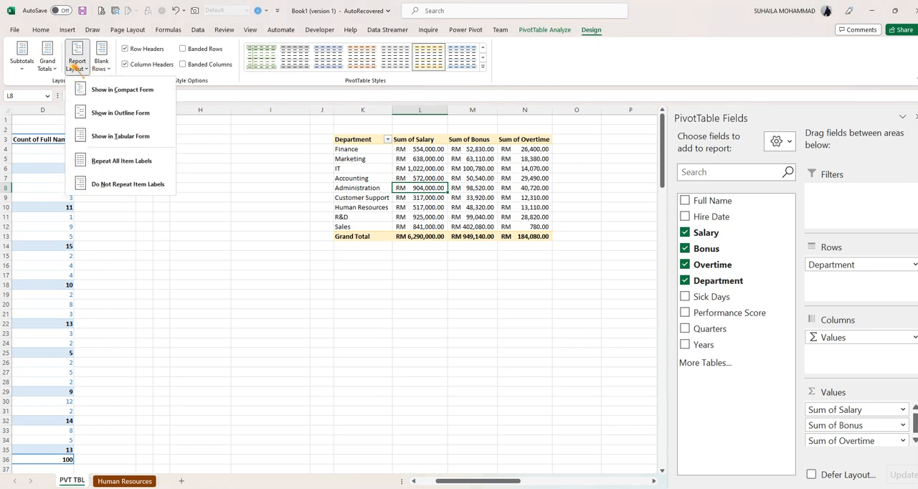
{"action": "left_click", "coordinate": [101, 115]}
{"action": "left_click", "coordinate": [397, 310]}
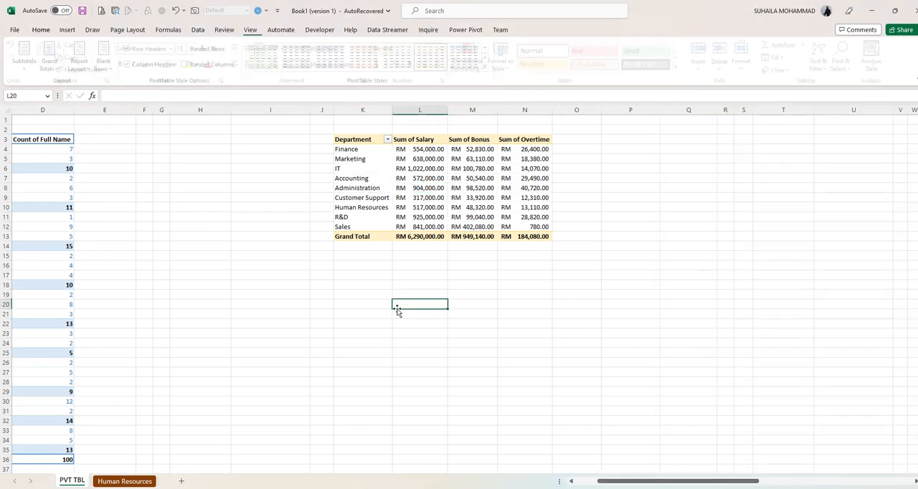
{"action": "left_click", "coordinate": [483, 186]}
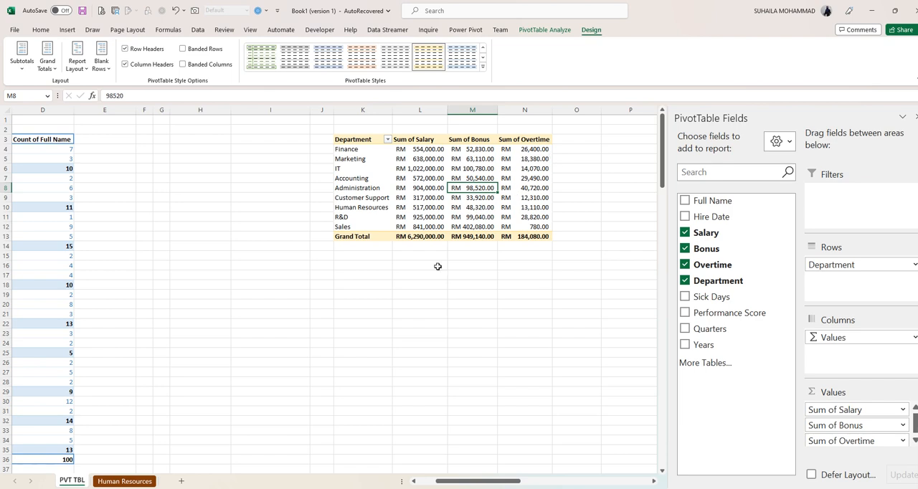
- Insert a new PivotTable from HRTABLE at cell K34 of the existing PVT TBL worksheet
{"action": "left_click", "coordinate": [125, 482]}
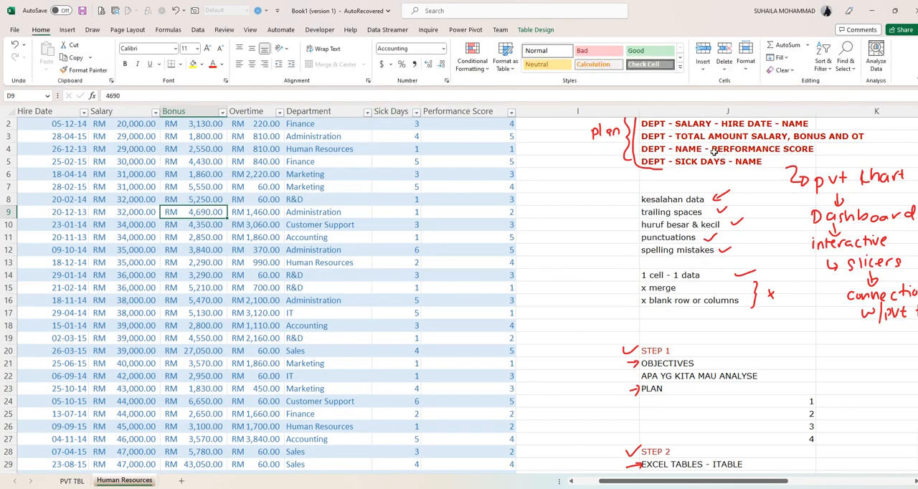
{"action": "left_click", "coordinate": [535, 30]}
{"action": "left_click", "coordinate": [96, 46]}
{"action": "left_click", "coordinate": [247, 230]}
{"action": "left_click", "coordinate": [406, 241]}
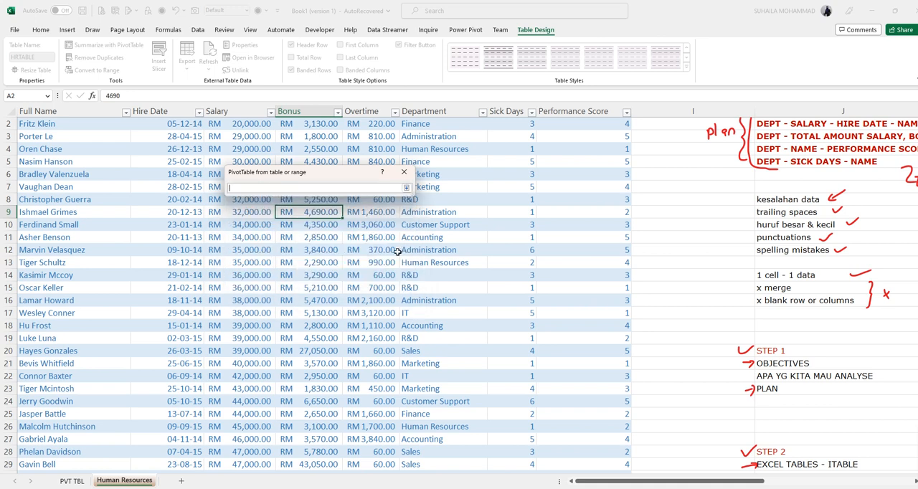
{"action": "left_click", "coordinate": [78, 482]}
{"action": "scroll", "coordinate": [418, 352], "scroll_direction": "down", "scroll_amount": 8}
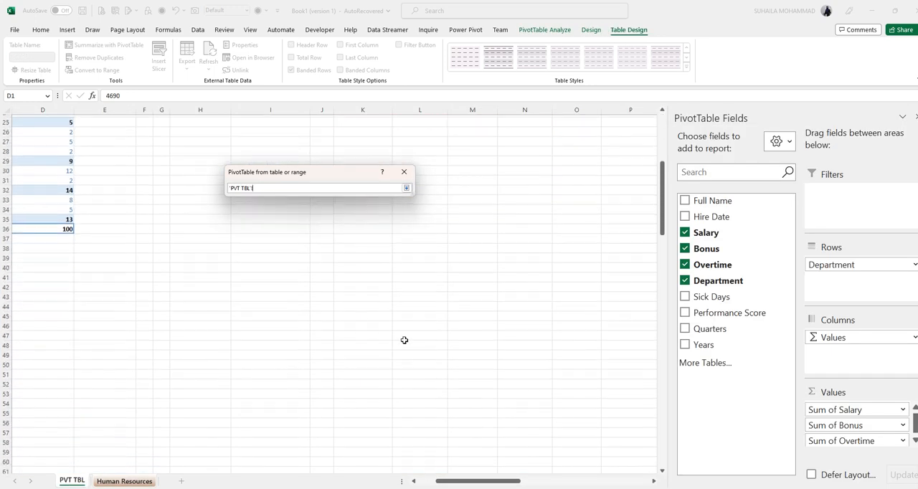
{"action": "scroll", "coordinate": [378, 273], "scroll_direction": "up", "scroll_amount": 6}
{"action": "scroll", "coordinate": [383, 293], "scroll_direction": "down", "scroll_amount": 2}
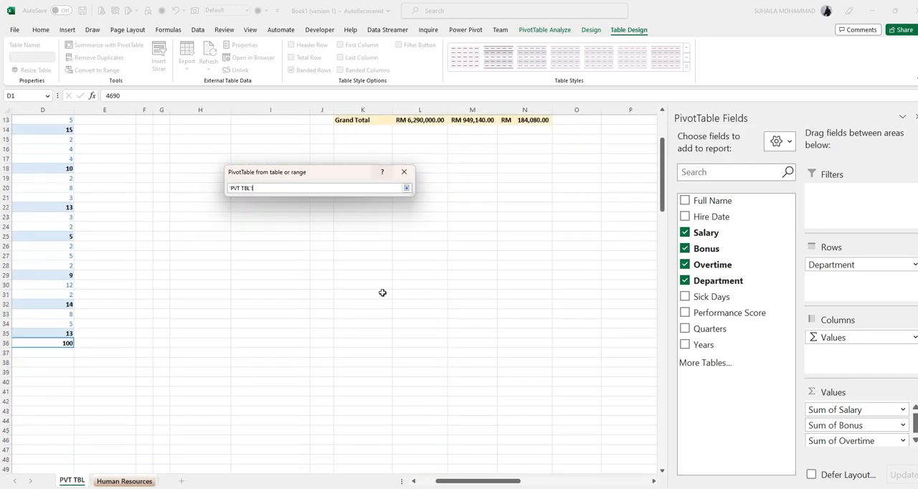
{"action": "left_click", "coordinate": [359, 321]}
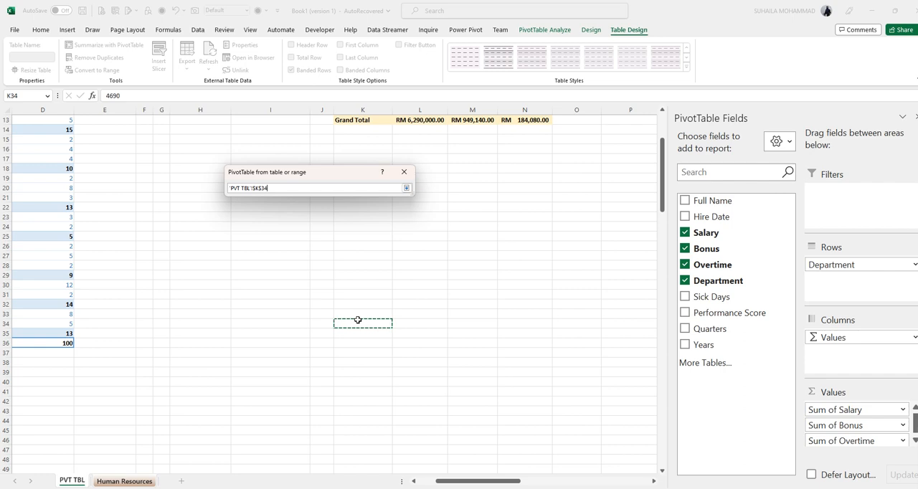
{"action": "left_click", "coordinate": [407, 188]}
{"action": "left_click", "coordinate": [359, 278]}
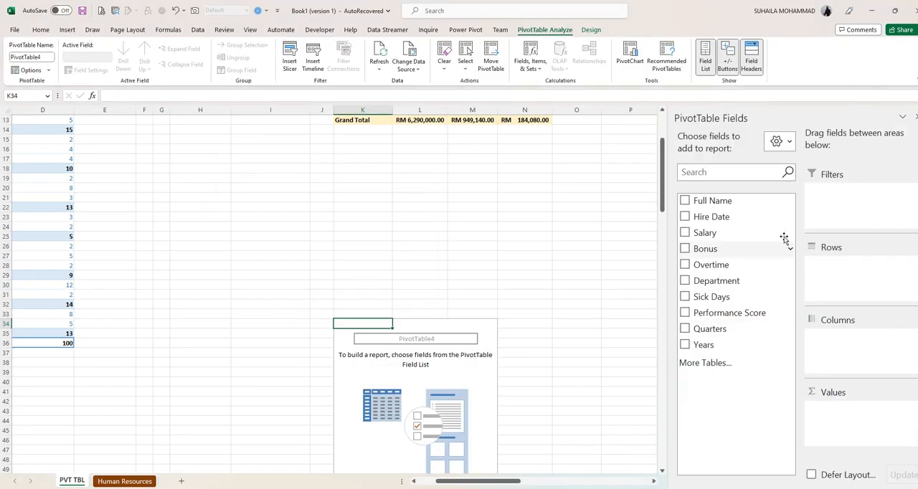
- Following the plan, set Department as the row field, with the sum of Performance Score and the count of Full Name as values
{"action": "left_click", "coordinate": [685, 280]}
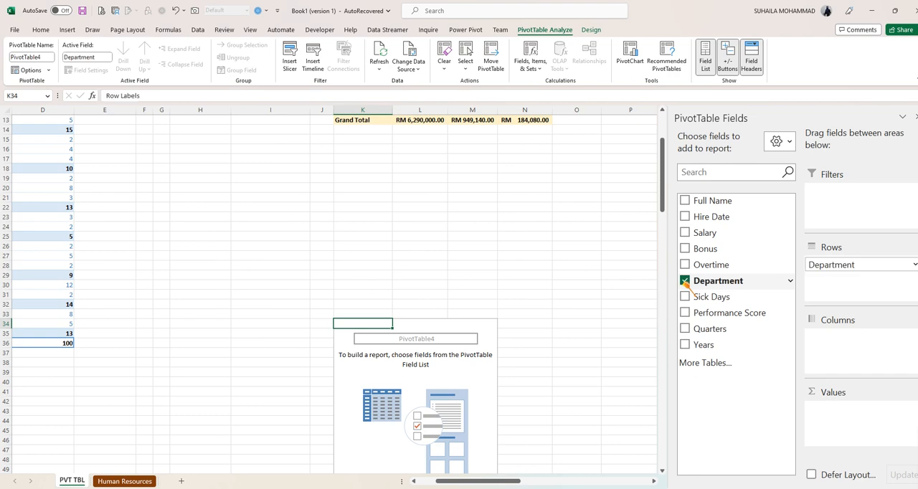
{"action": "left_click", "coordinate": [105, 482]}
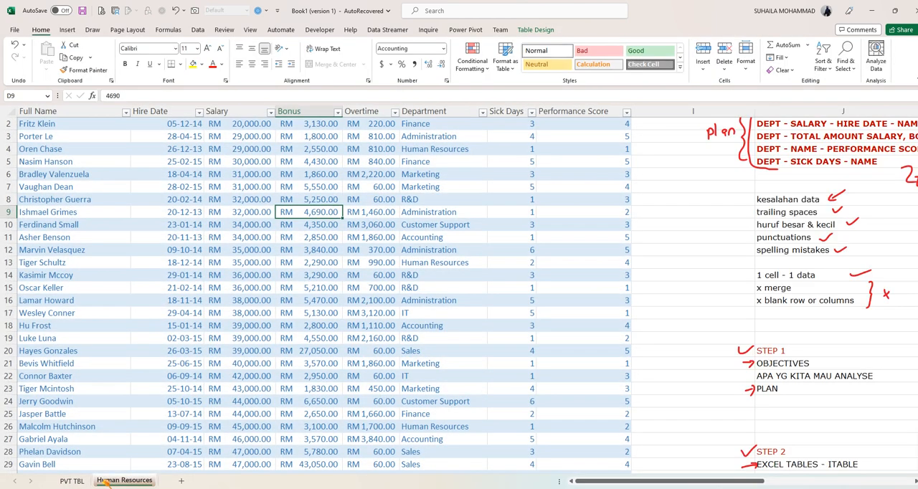
{"action": "left_click", "coordinate": [72, 481]}
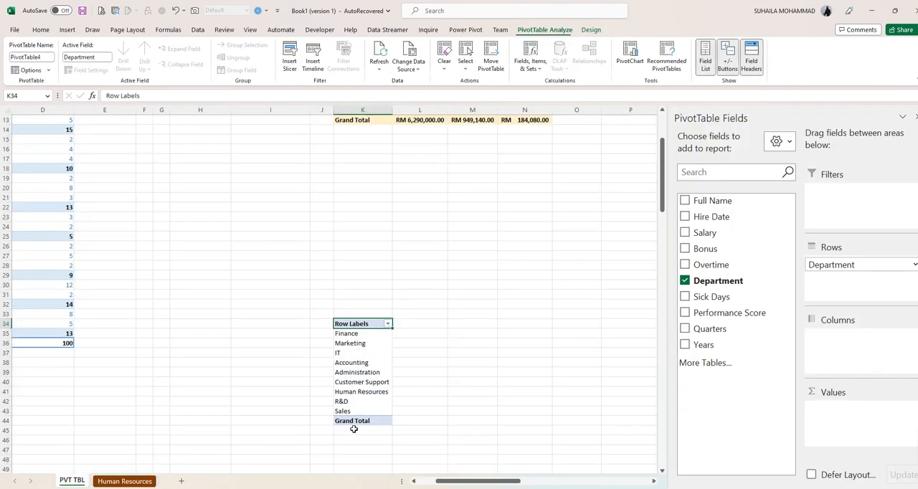
{"action": "left_click", "coordinate": [685, 201]}
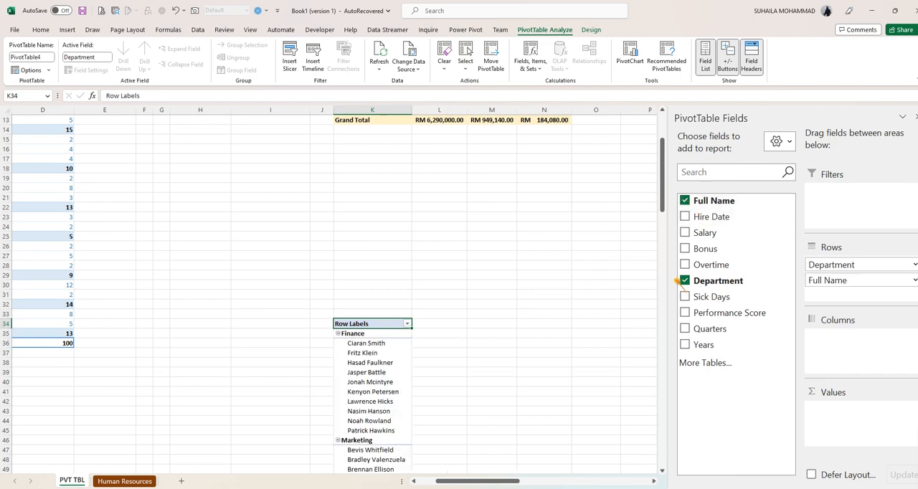
{"action": "left_click", "coordinate": [685, 313]}
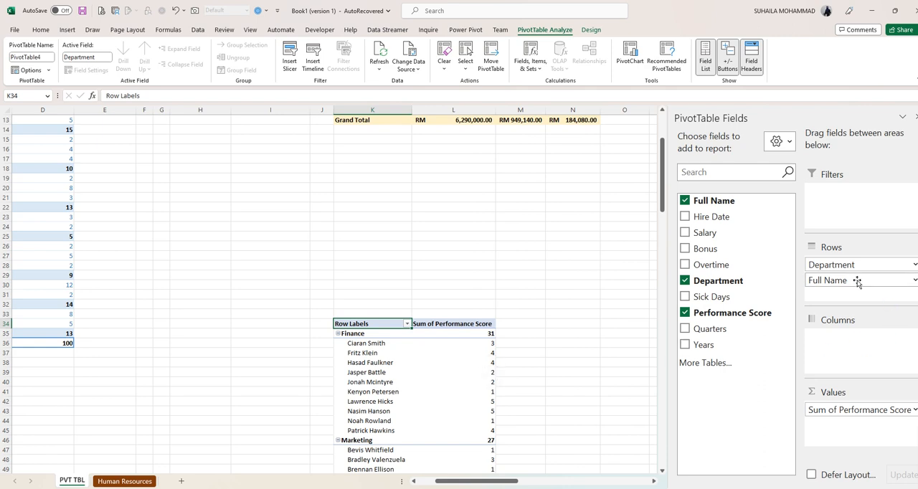
{"action": "left_click_drag", "start_coordinate": [845, 286], "coordinate": [825, 428]}
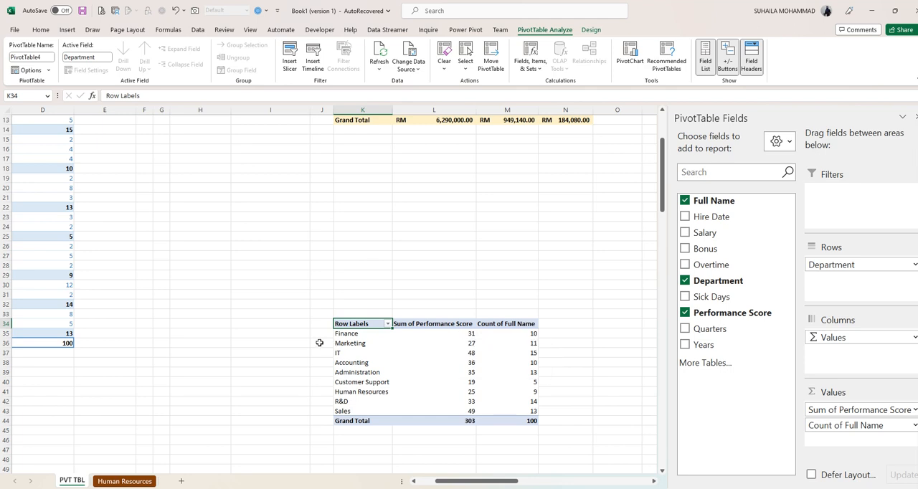
{"action": "left_click", "coordinate": [467, 335]}
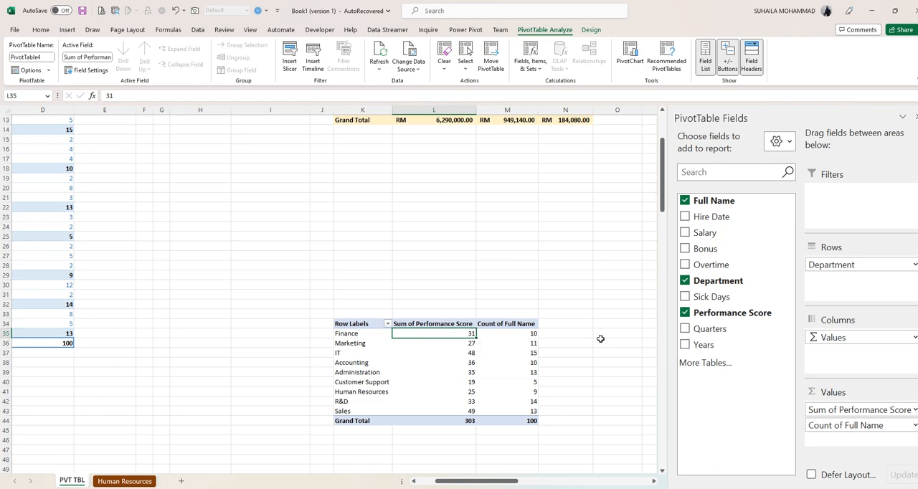
{"action": "left_click", "coordinate": [521, 335]}
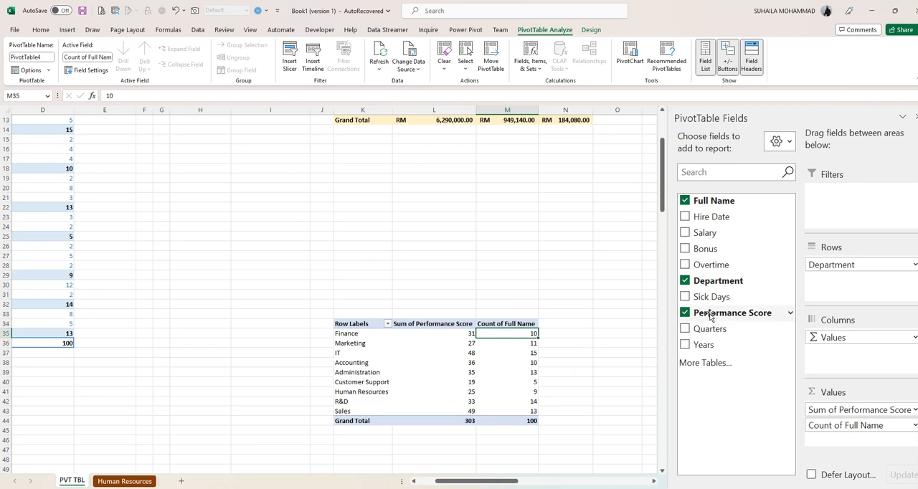
- Try Performance Score as a column field and place it beneath Department in the rows, keeping its sum in the values
{"action": "left_click_drag", "start_coordinate": [710, 316], "coordinate": [852, 285]}
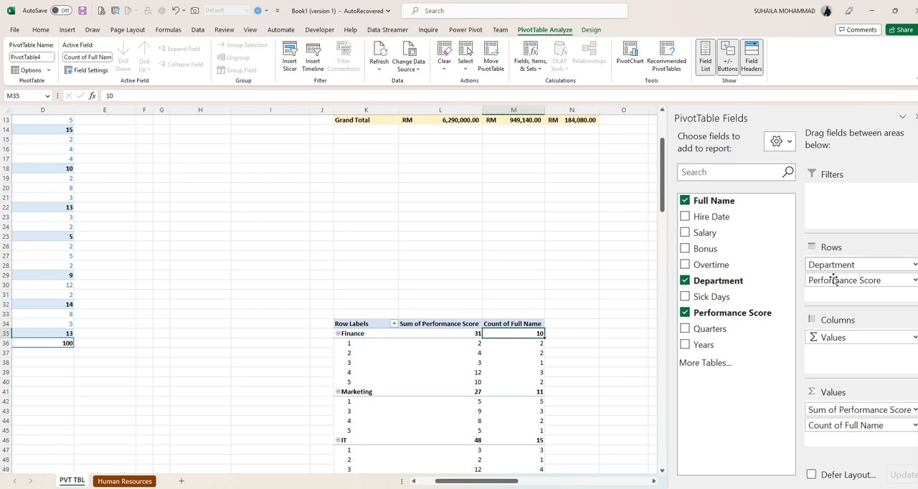
{"action": "left_click_drag", "start_coordinate": [834, 281], "coordinate": [837, 352]}
{"action": "left_click_drag", "start_coordinate": [655, 484], "coordinate": [655, 484]}
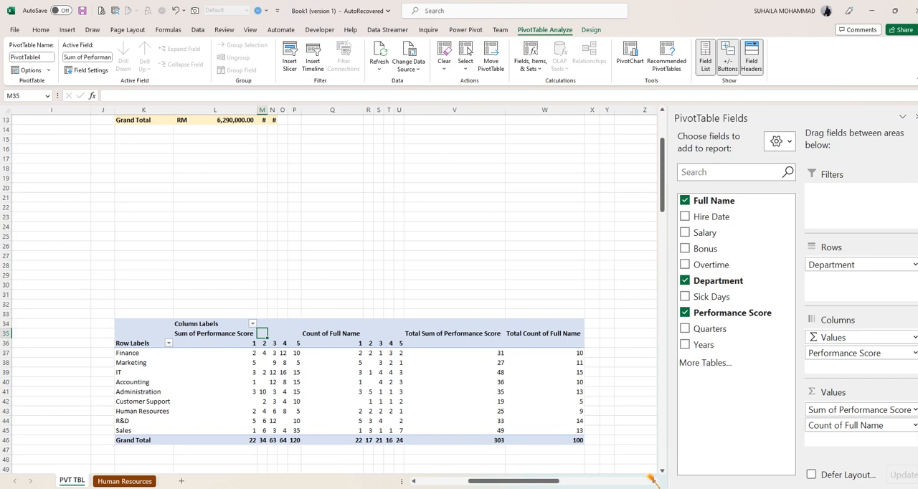
{"action": "left_click_drag", "start_coordinate": [817, 353], "coordinate": [837, 285]}
{"action": "scroll", "coordinate": [215, 344], "scroll_direction": "down", "scroll_amount": 3}
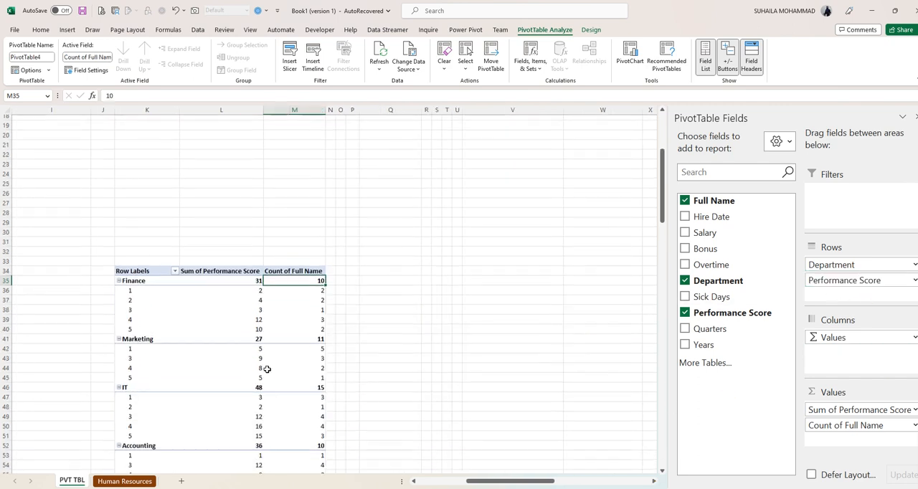
- Examine how the Finance department's performance scores relate to their score sums and employee counts
{"action": "left_click", "coordinate": [173, 269]}
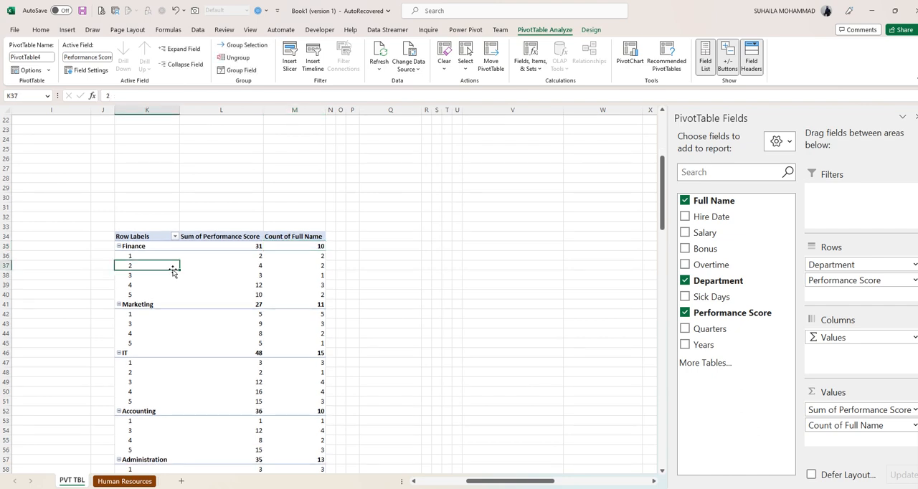
{"action": "left_click", "coordinate": [132, 252]}
{"action": "left_click", "coordinate": [149, 259]}
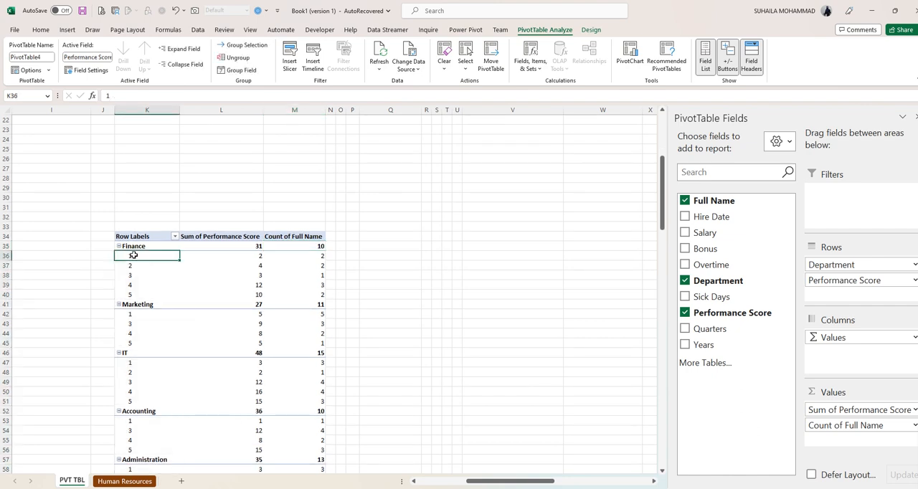
{"action": "left_click", "coordinate": [258, 258]}
{"action": "left_click", "coordinate": [316, 257]}
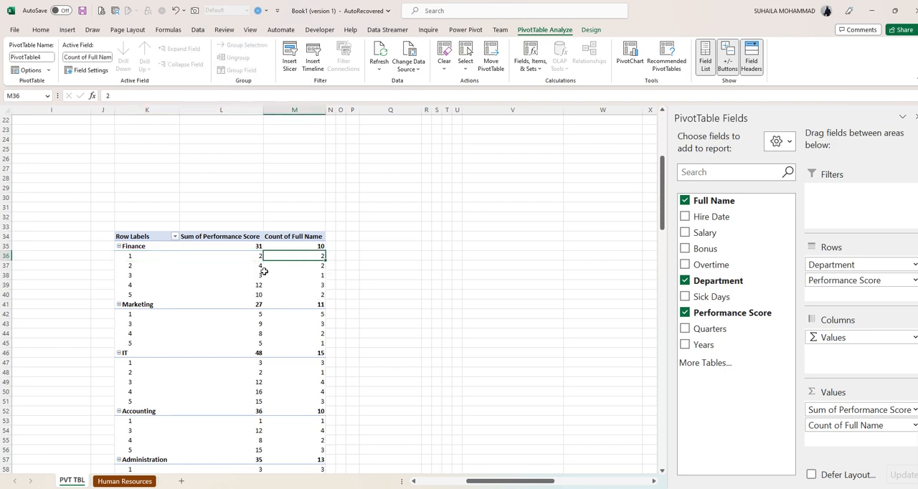
{"action": "left_click", "coordinate": [233, 266]}
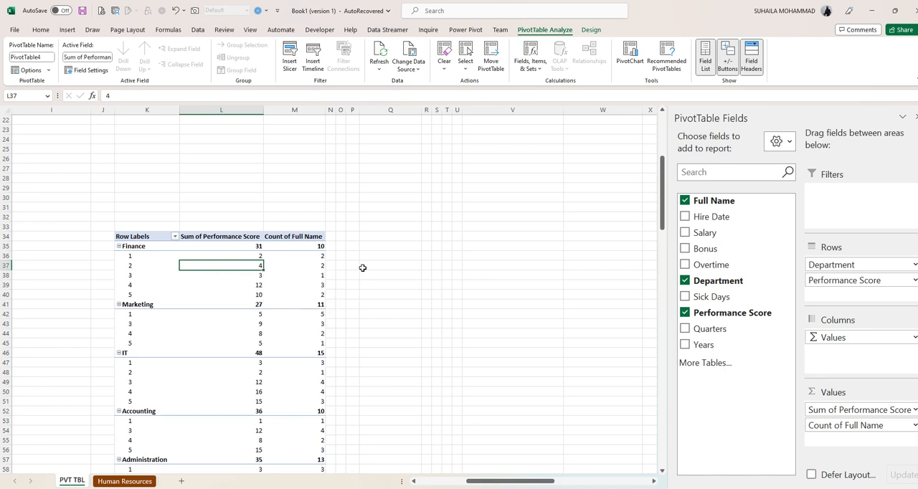
{"action": "left_click", "coordinate": [321, 267]}
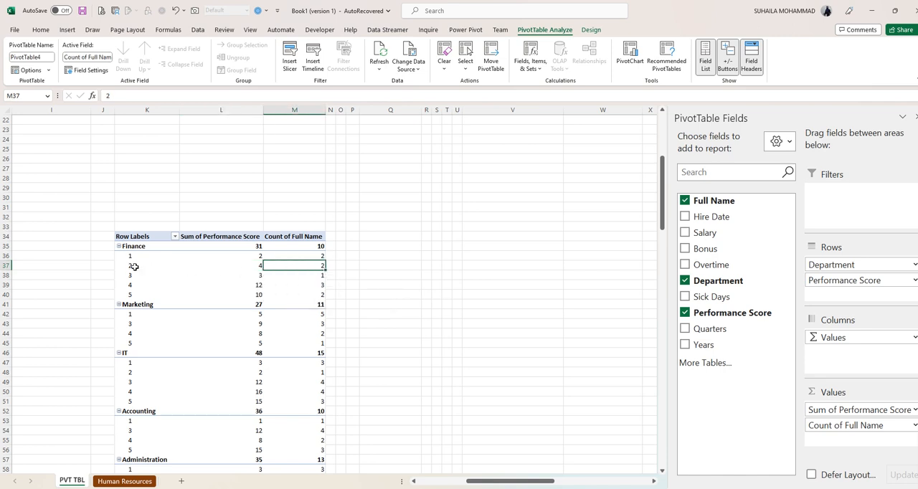
{"action": "left_click", "coordinate": [254, 266]}
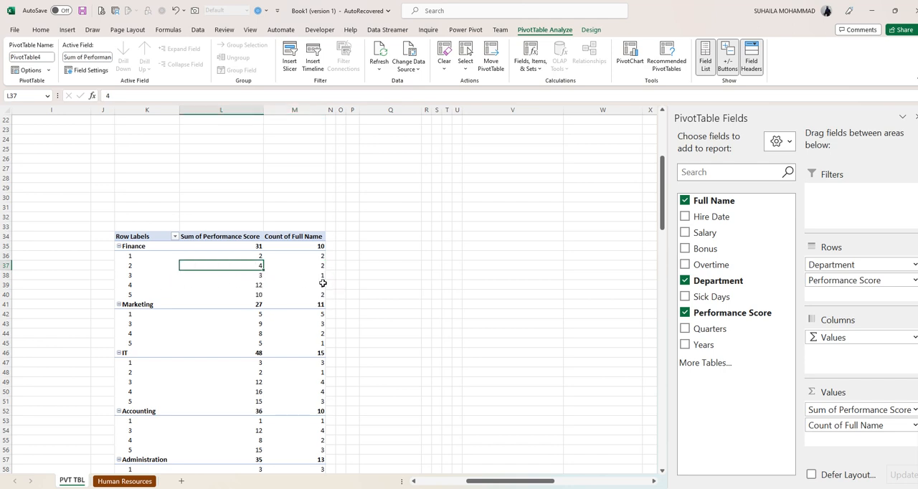
{"action": "left_click", "coordinate": [322, 288]}
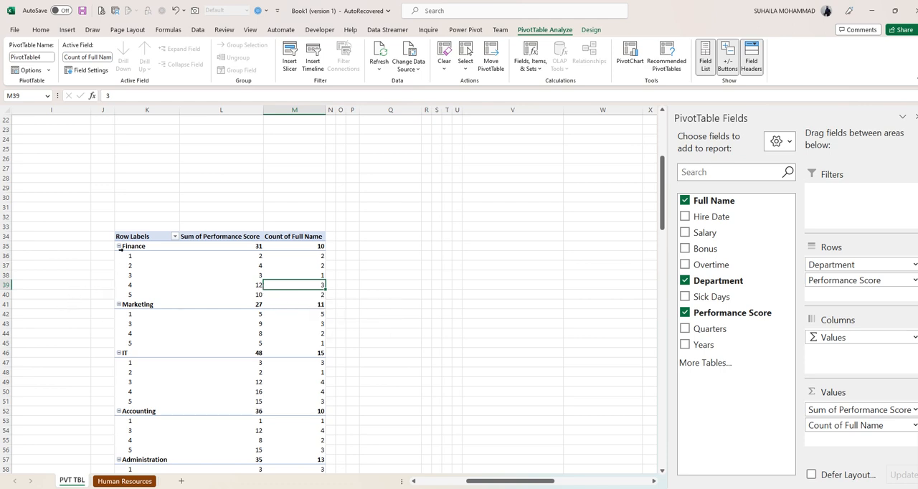
{"action": "left_click", "coordinate": [131, 294]}
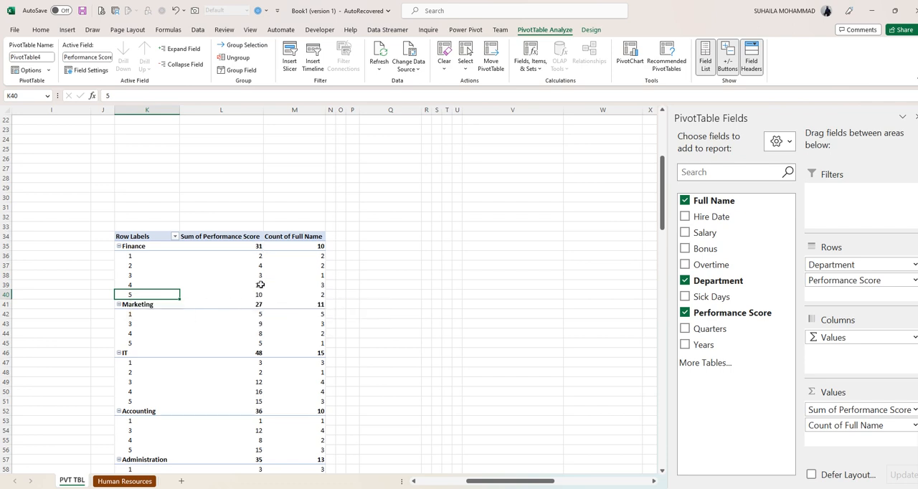
{"action": "left_click", "coordinate": [255, 248]}
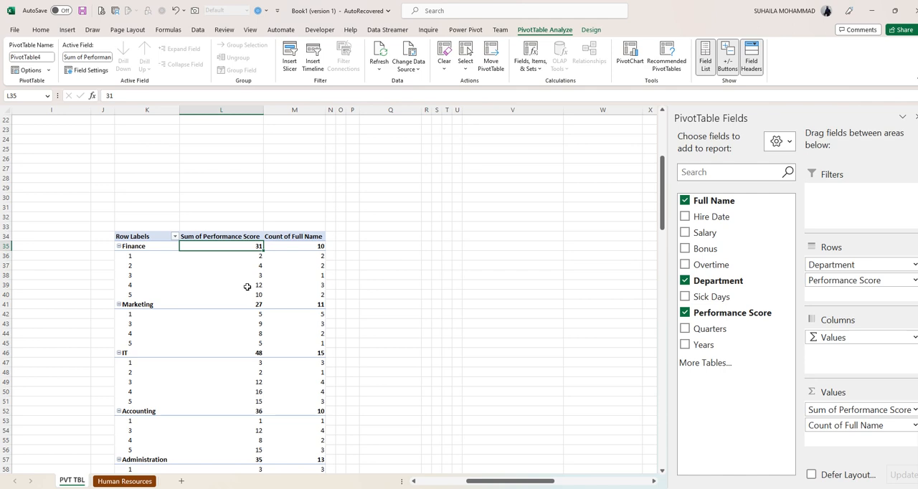
{"action": "left_click", "coordinate": [312, 247]}
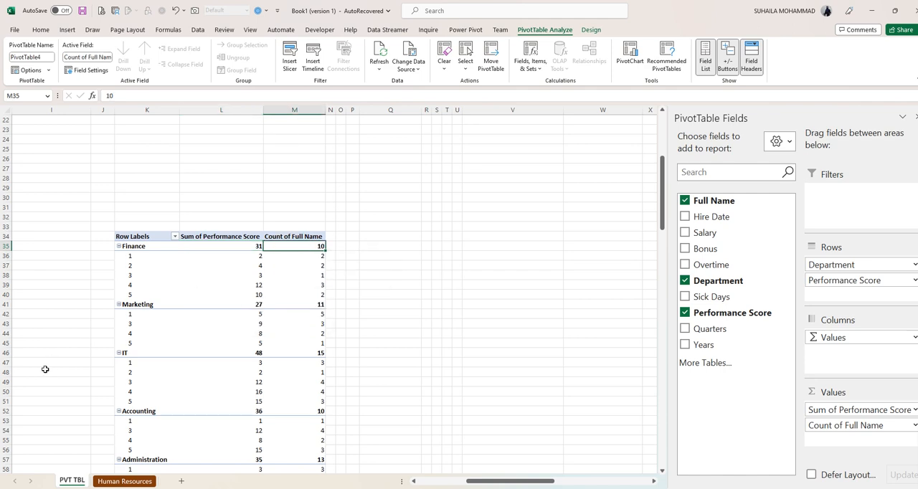
- Apply the light orange PivotTable style, try Tabular Form and show the performance score report in Outline Form
{"action": "left_click", "coordinate": [591, 30]}
{"action": "left_click", "coordinate": [362, 57]}
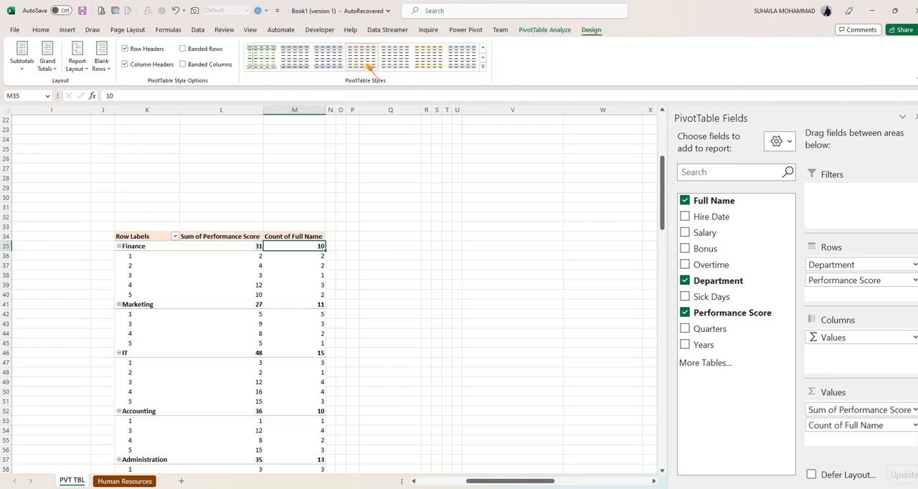
{"action": "left_click", "coordinate": [76, 61]}
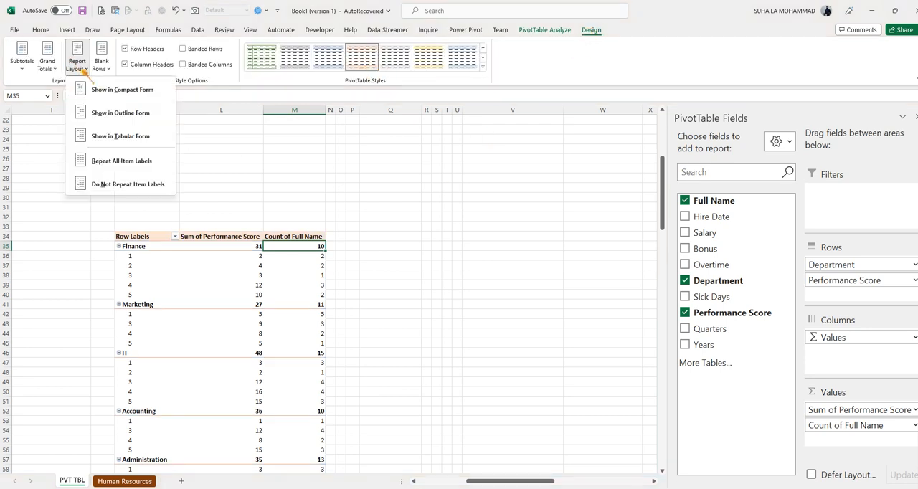
{"action": "left_click", "coordinate": [109, 137]}
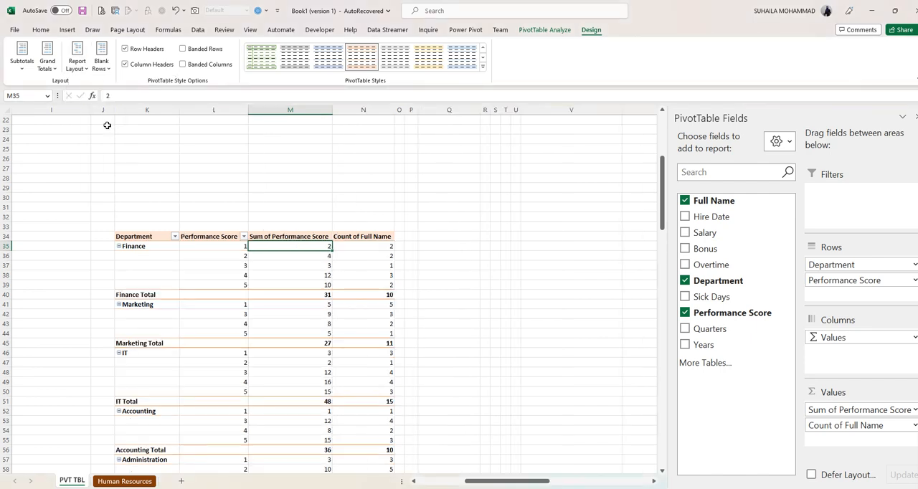
{"action": "left_click", "coordinate": [77, 61]}
{"action": "left_click", "coordinate": [90, 111]}
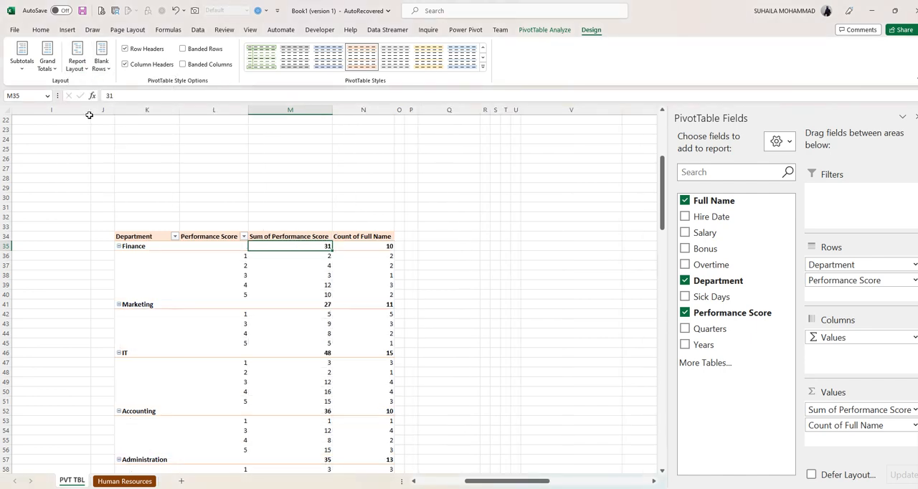
{"action": "scroll", "coordinate": [298, 317], "scroll_direction": "down", "scroll_amount": 12}
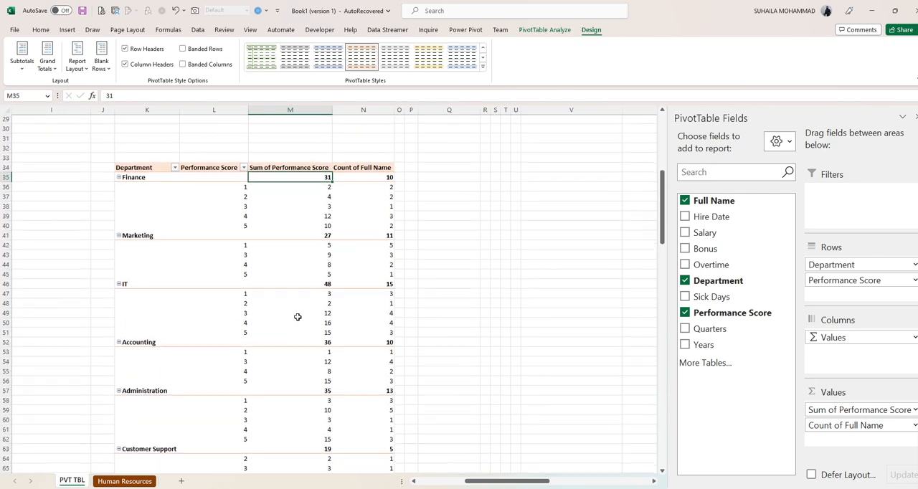
{"action": "scroll", "coordinate": [283, 319], "scroll_direction": "up", "scroll_amount": 13}
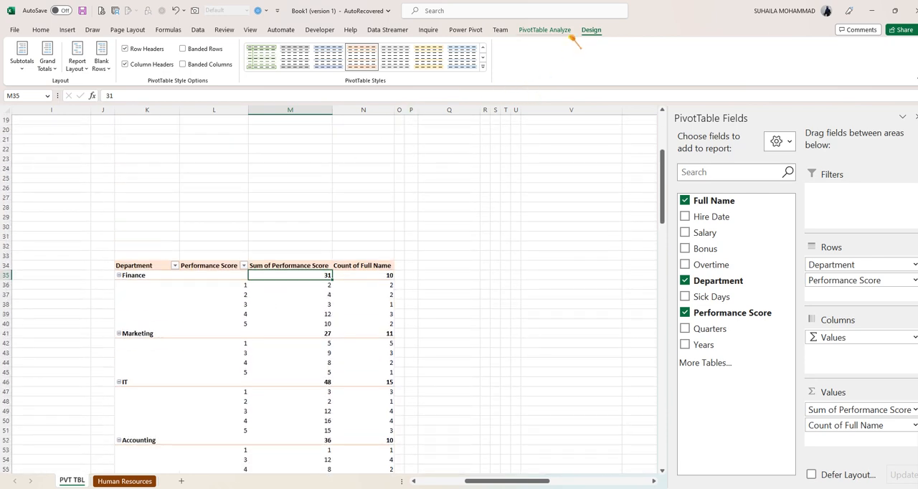
- Name the performance score PivotTable PERFSCORE
{"action": "left_click", "coordinate": [546, 30]}
{"action": "left_click", "coordinate": [33, 60]}
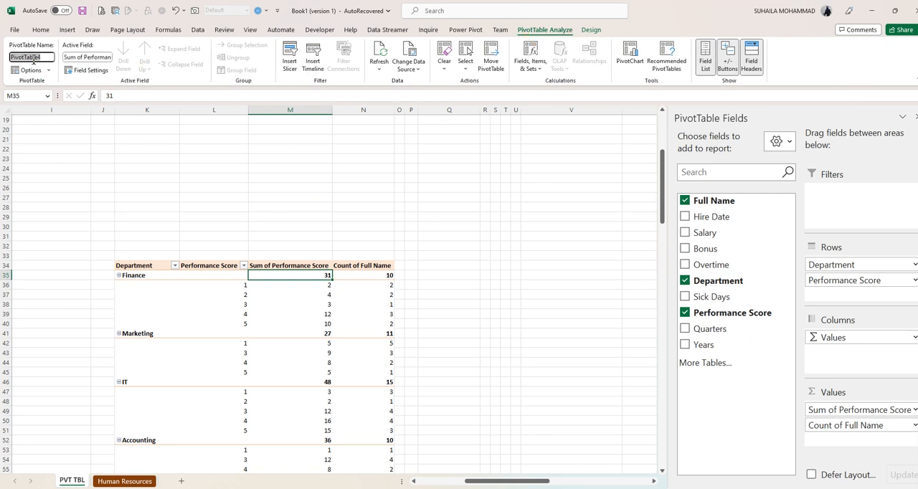
{"action": "type", "text": "PERFSCORE"}
{"action": "key", "text": "Return"}
- Insert a PivotTable from HRTABLE into the existing PVT TBL sheet at cell AA3
{"action": "left_click", "coordinate": [125, 480]}
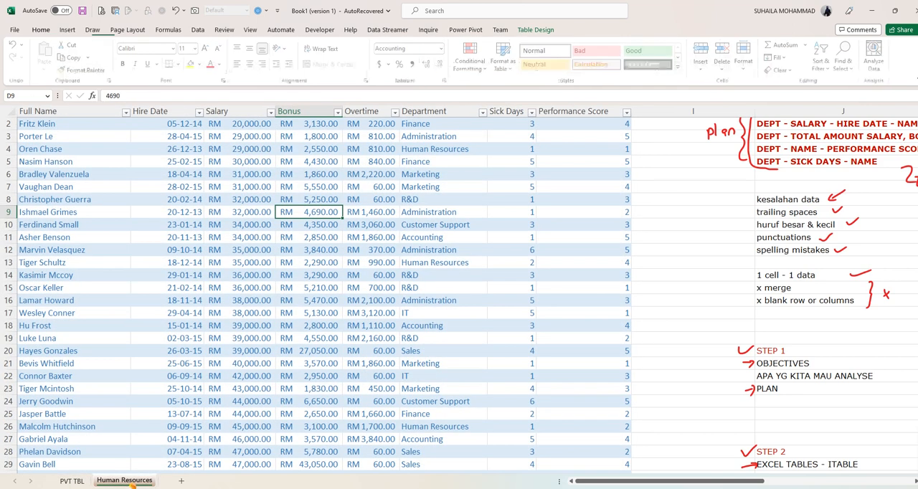
{"action": "scroll", "coordinate": [785, 233], "scroll_direction": "up", "scroll_amount": 1}
{"action": "left_click", "coordinate": [328, 234]}
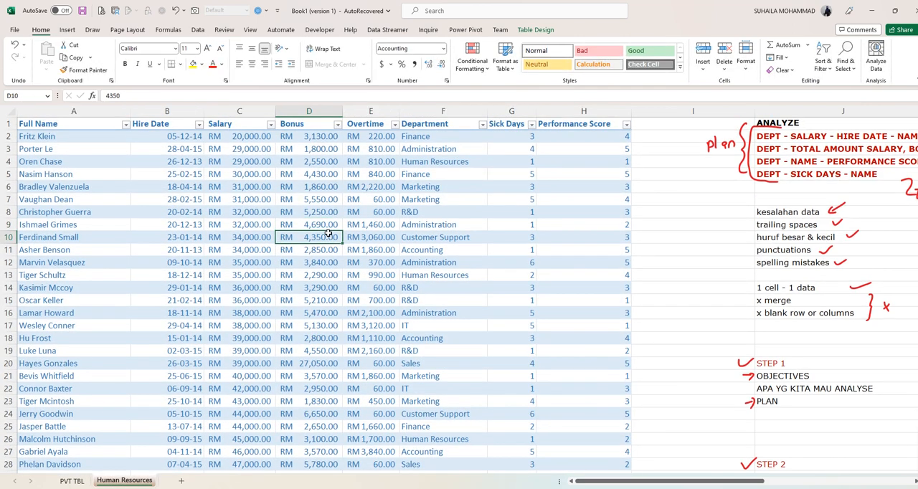
{"action": "left_click", "coordinate": [536, 30]}
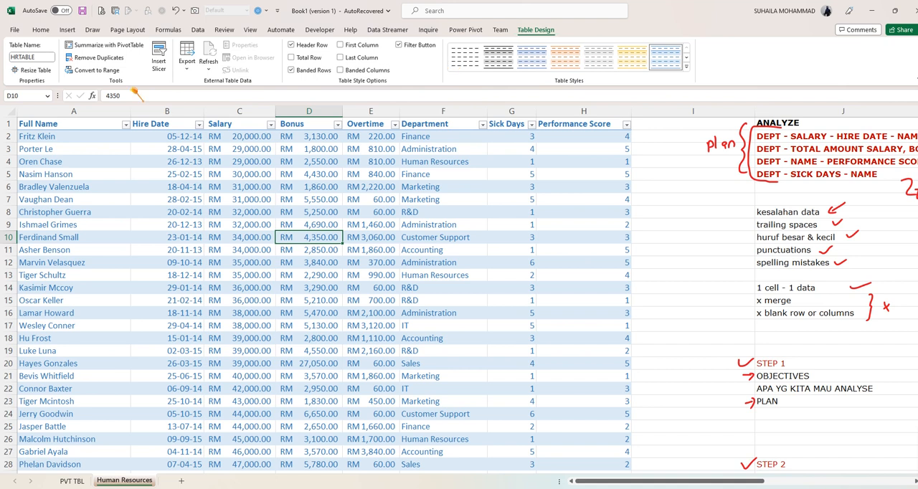
{"action": "left_click", "coordinate": [123, 50]}
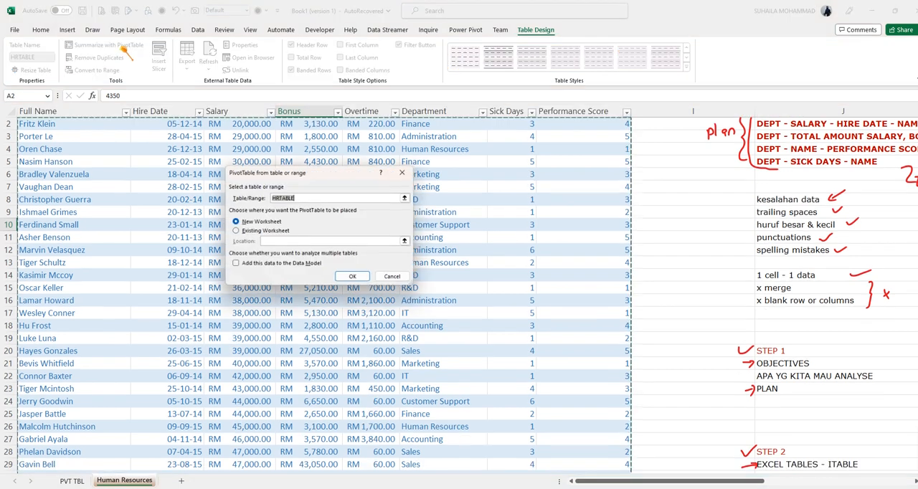
{"action": "left_click", "coordinate": [242, 231]}
{"action": "left_click", "coordinate": [406, 241]}
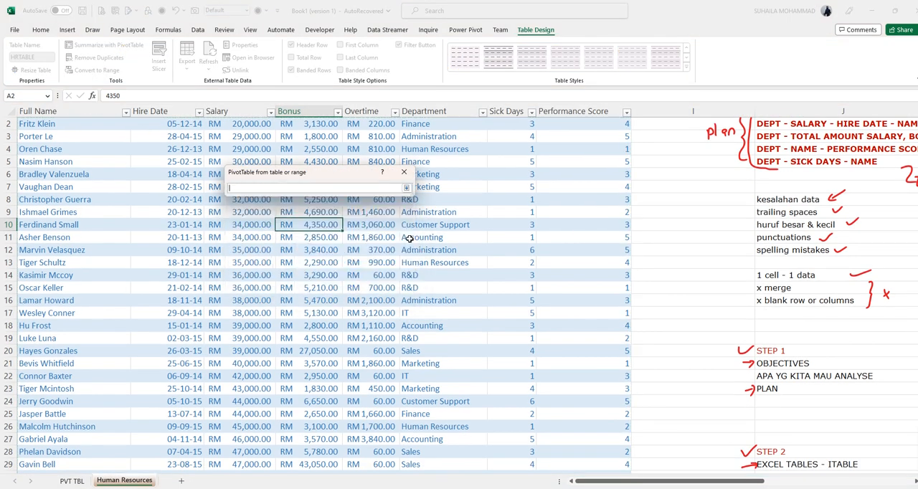
{"action": "left_click", "coordinate": [72, 480]}
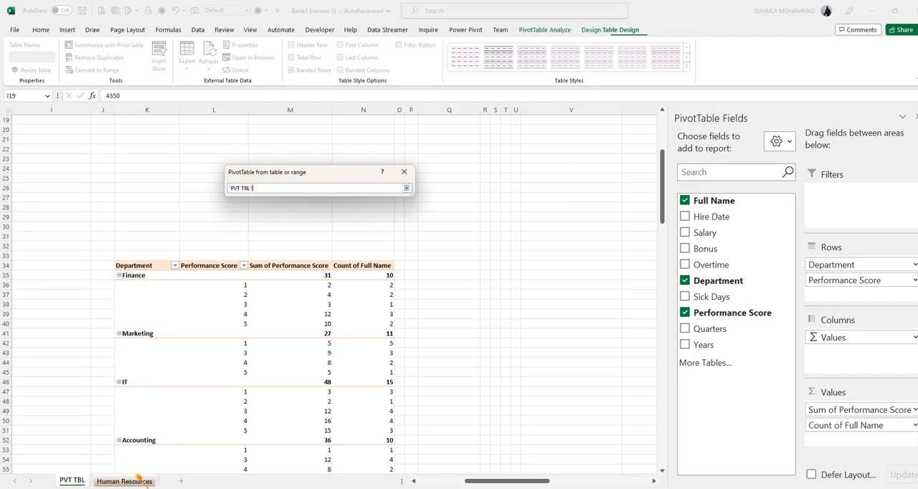
{"action": "left_click_drag", "start_coordinate": [524, 482], "coordinate": [576, 481]}
{"action": "scroll", "coordinate": [387, 320], "scroll_direction": "up", "scroll_amount": 6}
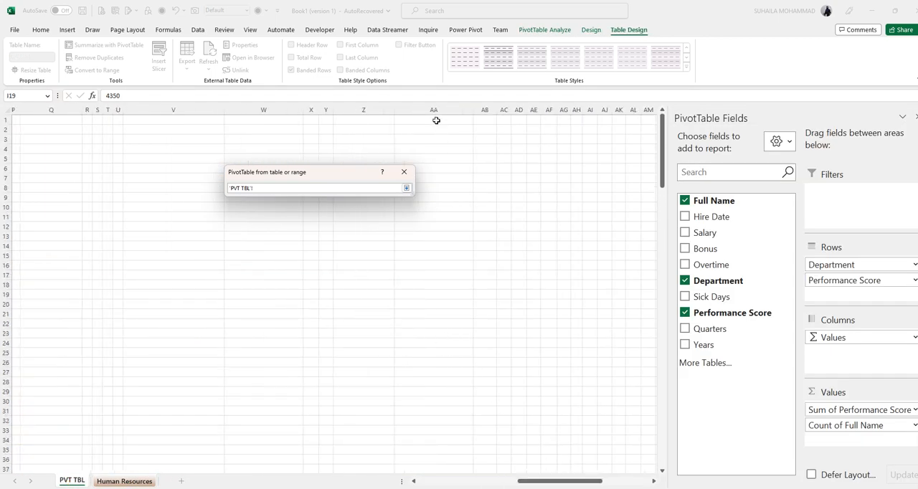
{"action": "left_click", "coordinate": [415, 137]}
{"action": "left_click", "coordinate": [406, 187]}
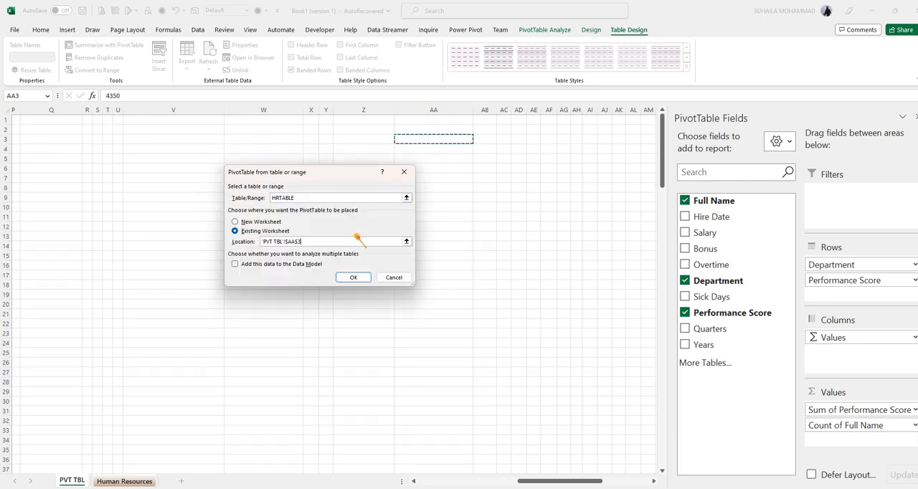
{"action": "left_click", "coordinate": [353, 277]}
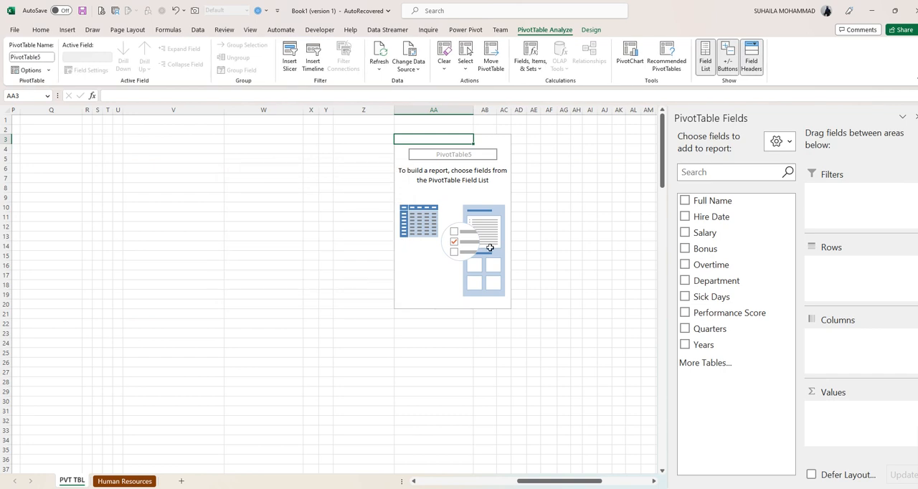
- Set Department and Sick Days as row fields, with the sum of Sick Days and count of Full Name as values
{"action": "left_click", "coordinate": [685, 281]}
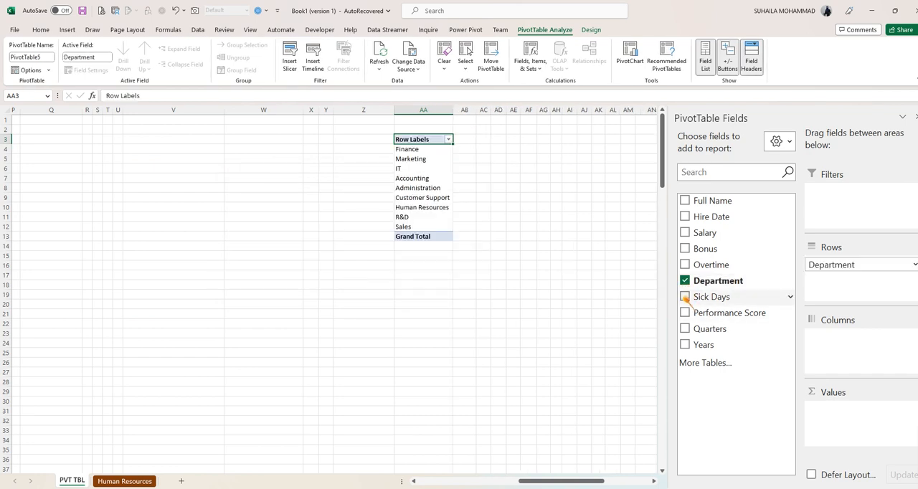
{"action": "left_click", "coordinate": [685, 296]}
{"action": "left_click", "coordinate": [685, 201]}
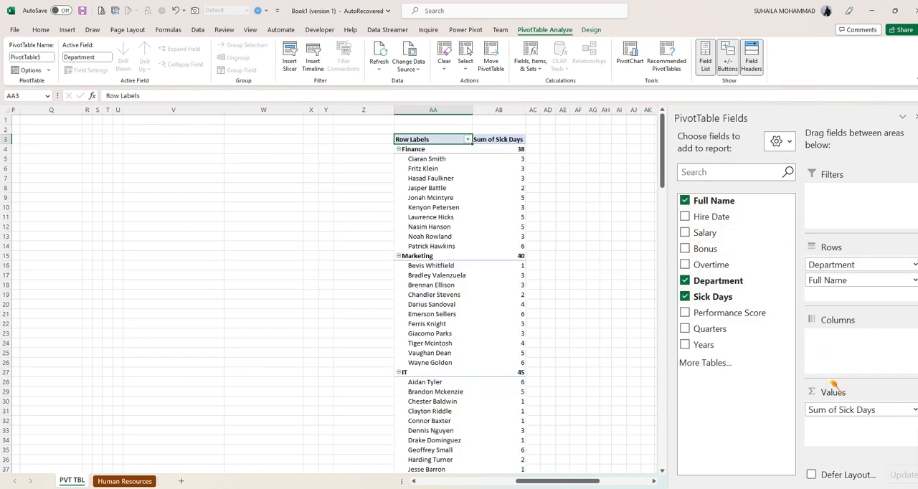
{"action": "left_click_drag", "start_coordinate": [816, 281], "coordinate": [838, 428]}
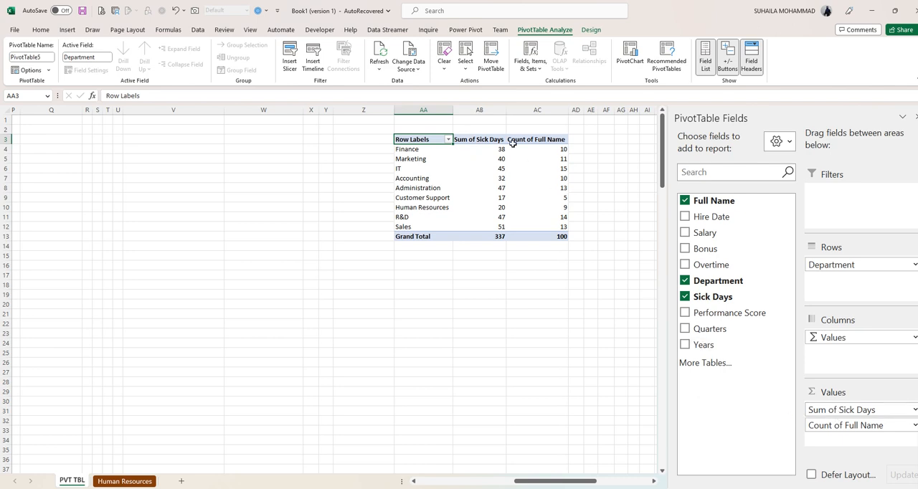
{"action": "left_click_drag", "start_coordinate": [721, 298], "coordinate": [841, 286]}
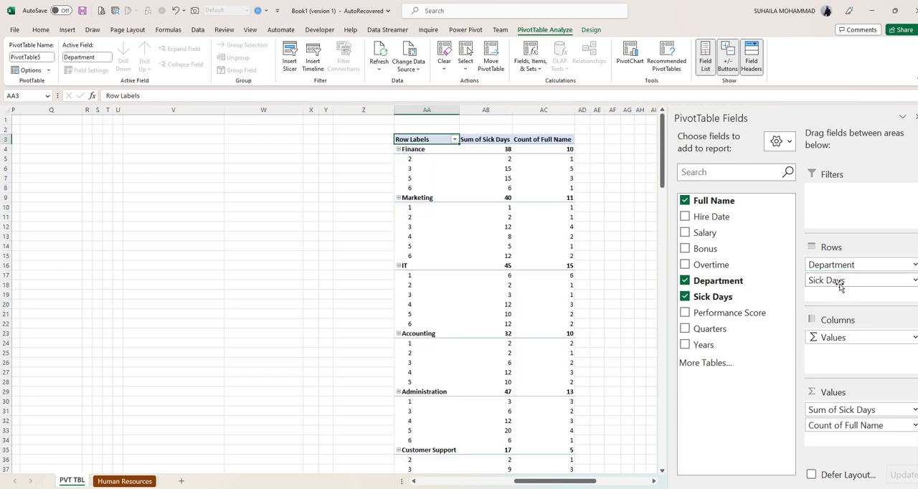
- Review the Finance department's sick-day rows and place the count of Full Name before the sum of Sick Days in the values
{"action": "left_click", "coordinate": [404, 158]}
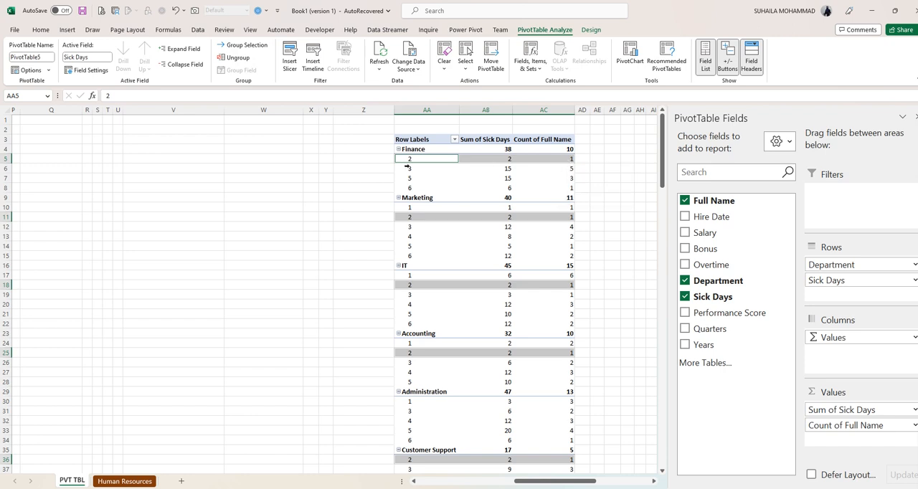
{"action": "left_click", "coordinate": [500, 162]}
{"action": "left_click", "coordinate": [569, 161]}
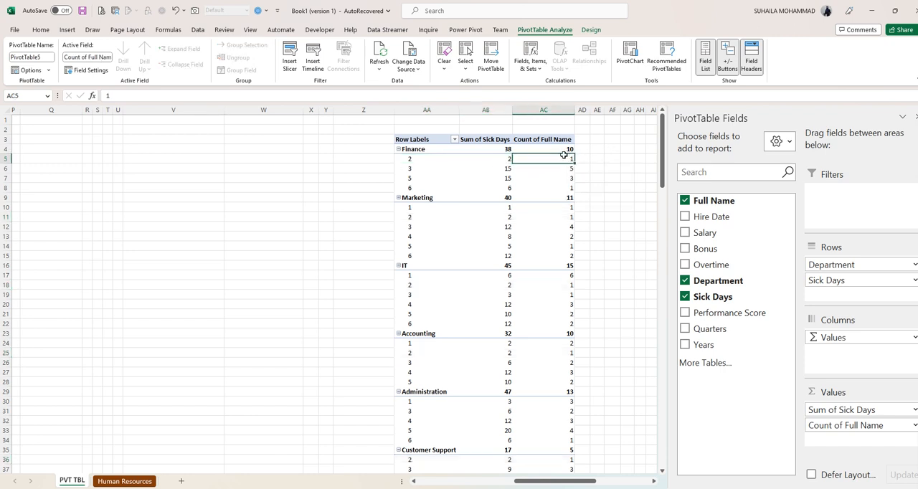
{"action": "left_click", "coordinate": [404, 170]}
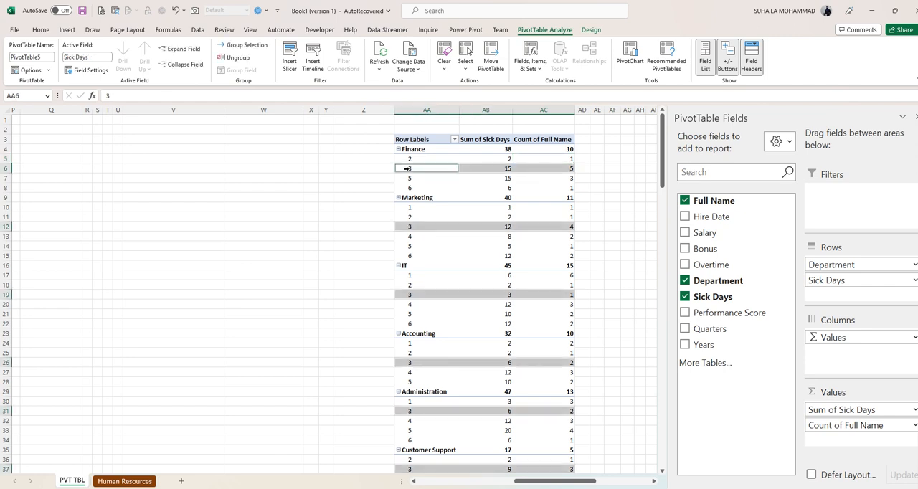
{"action": "left_click", "coordinate": [567, 169]}
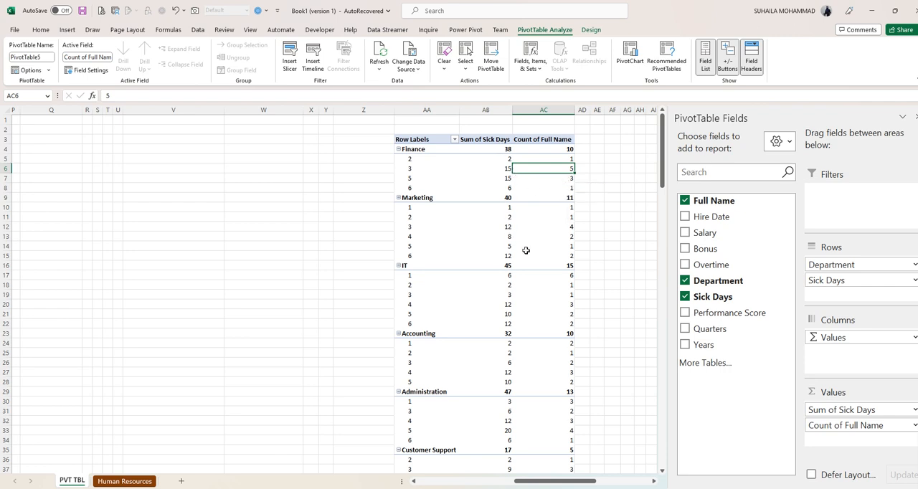
{"action": "left_click_drag", "start_coordinate": [841, 415], "coordinate": [840, 443]}
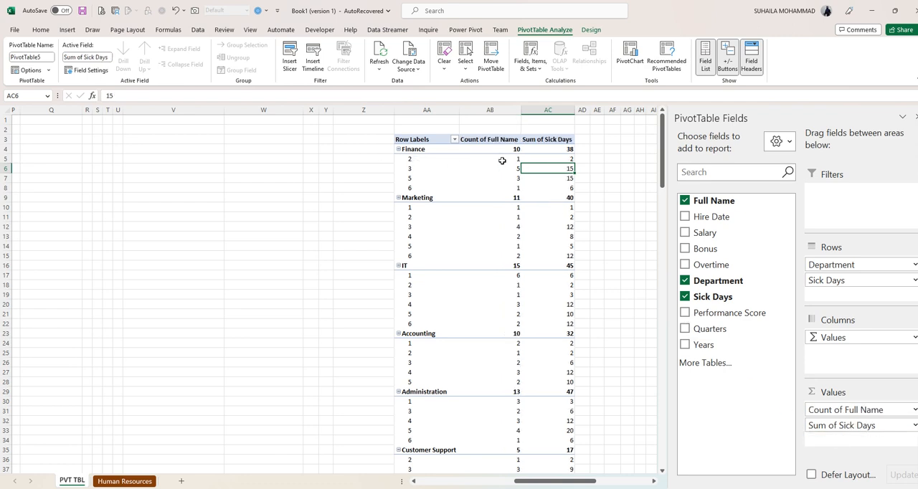
- Check the field arrangement of the PERFSCORE PivotTable against the sick days report
{"action": "left_click_drag", "start_coordinate": [563, 482], "coordinate": [452, 484]}
{"action": "scroll", "coordinate": [565, 389], "scroll_direction": "down", "scroll_amount": 6}
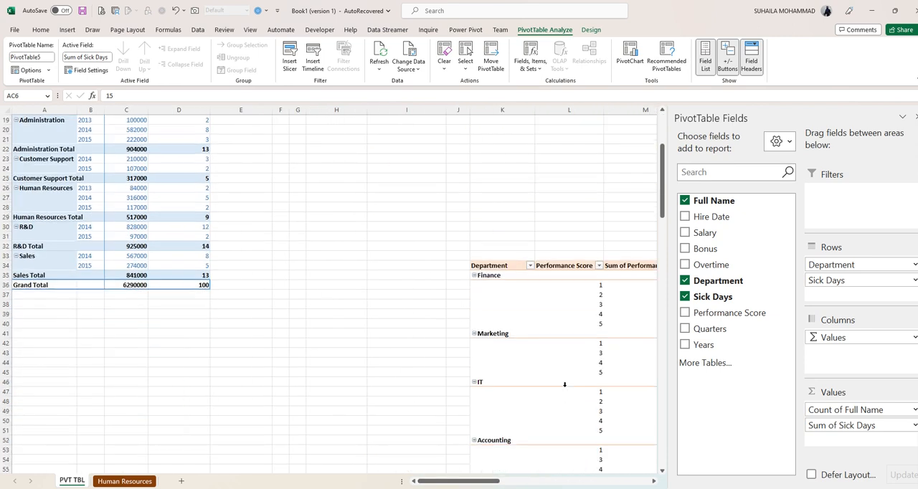
{"action": "left_click", "coordinate": [590, 324]}
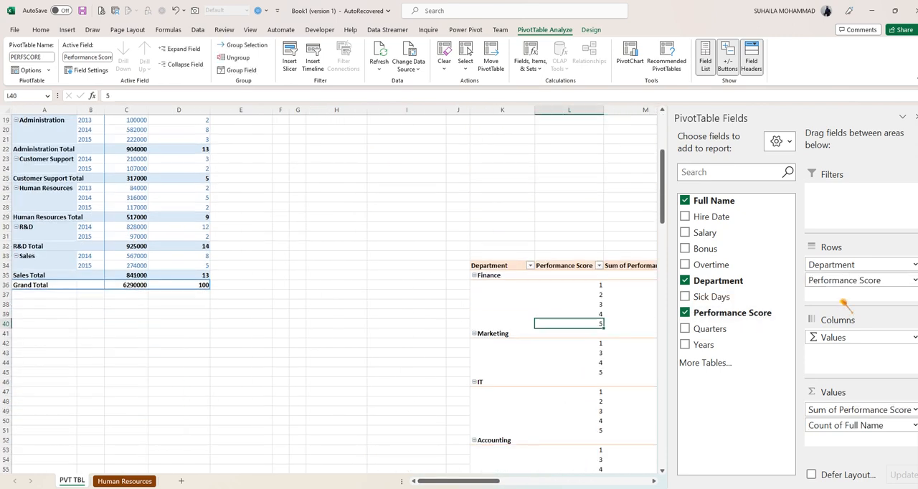
{"action": "left_click_drag", "start_coordinate": [495, 483], "coordinate": [574, 483]}
{"action": "scroll", "coordinate": [483, 265], "scroll_direction": "up", "scroll_amount": 6}
- Apply the light green PivotTable style, try Tabular Form and show the sick days report in Outline Form
{"action": "left_click", "coordinate": [477, 169]}
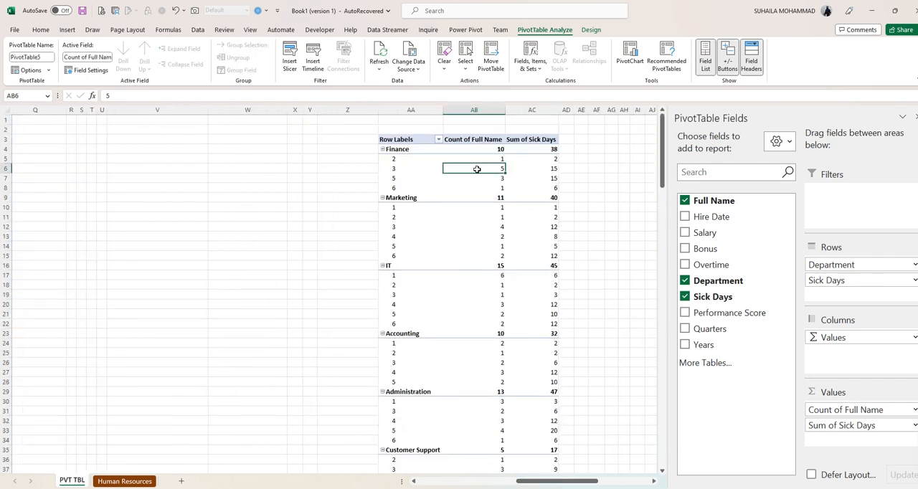
{"action": "left_click", "coordinate": [591, 29]}
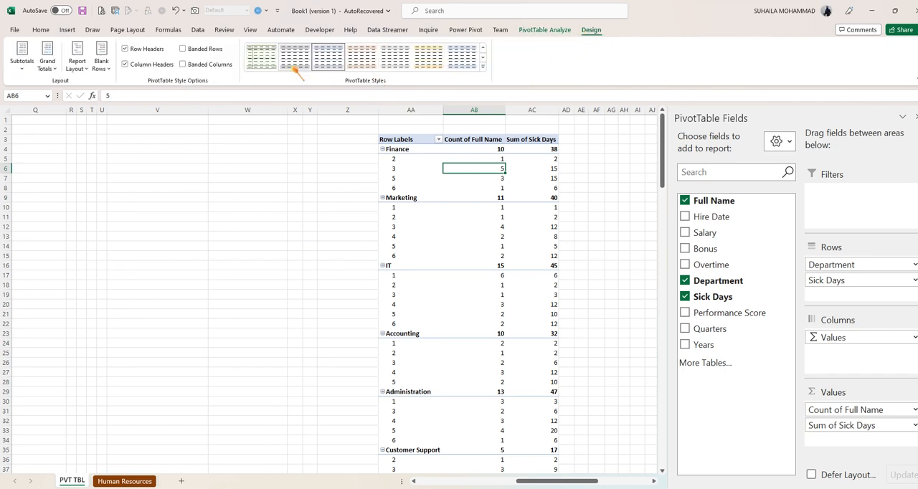
{"action": "left_click", "coordinate": [77, 66]}
{"action": "left_click", "coordinate": [96, 137]}
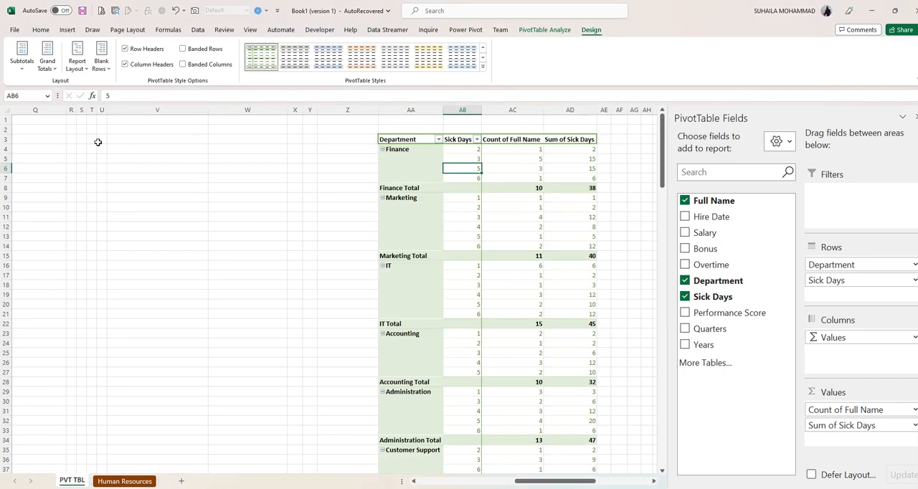
{"action": "left_click", "coordinate": [76, 66]}
{"action": "left_click", "coordinate": [96, 113]}
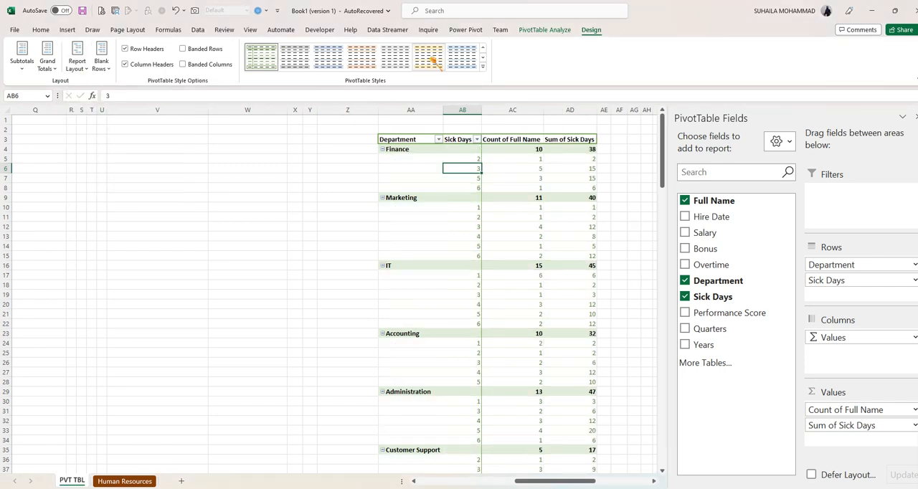
- Name the sick days PivotTable SICKDAYS
{"action": "left_click", "coordinate": [545, 30]}
{"action": "left_click", "coordinate": [26, 57]}
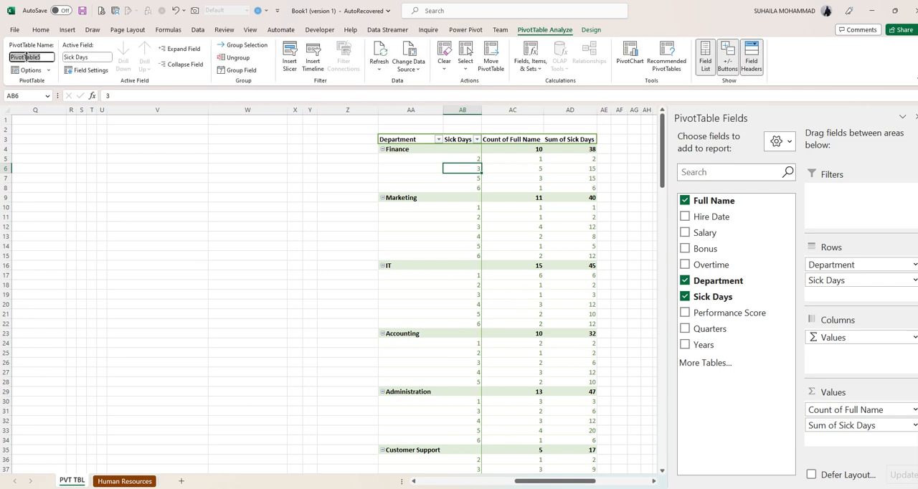
{"action": "type", "text": "Si"}
{"action": "type", "text": "DAYS"}
{"action": "key", "text": "Return"}
{"action": "left_click_drag", "start_coordinate": [532, 485], "coordinate": [430, 481]}
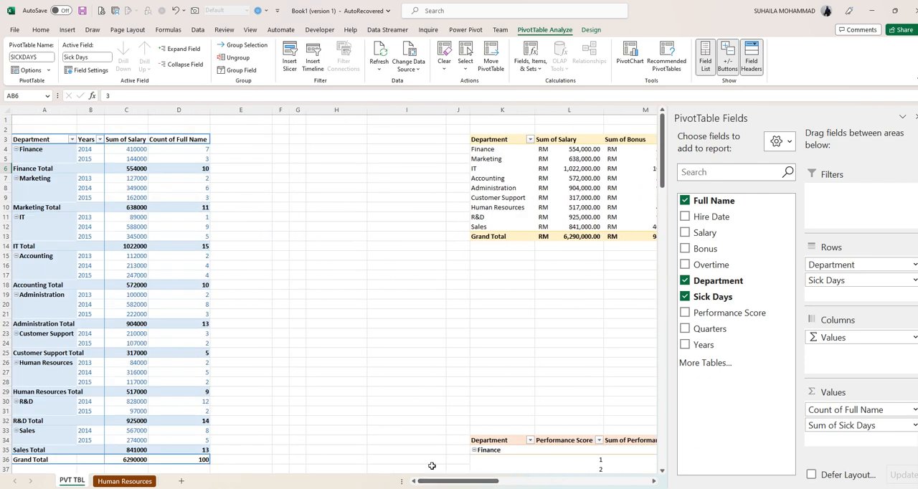